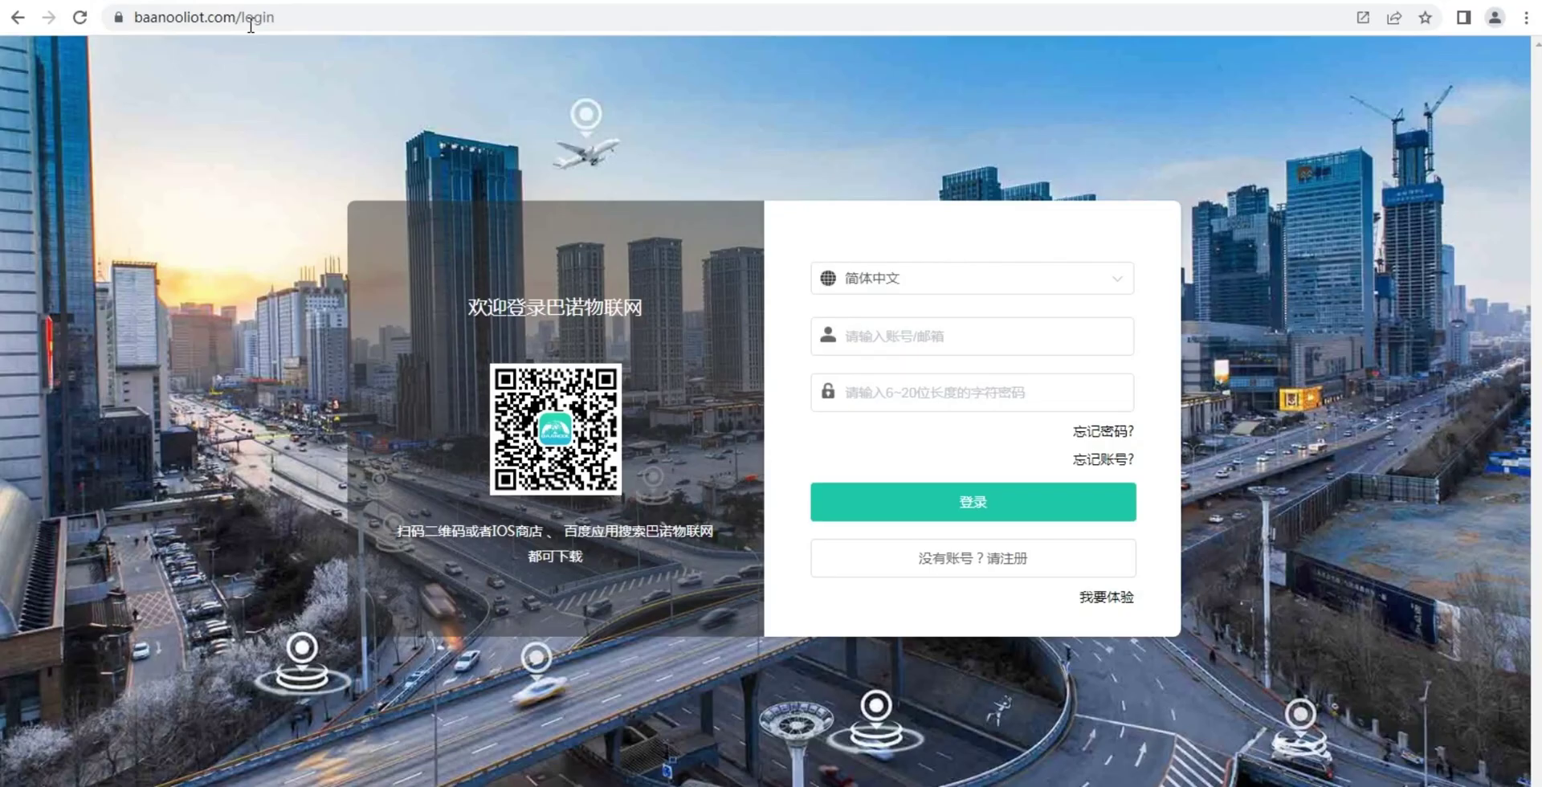
# Switch the login page to English and start registering with the account e-mail, requesting a verification code
pyautogui.click(916, 281)
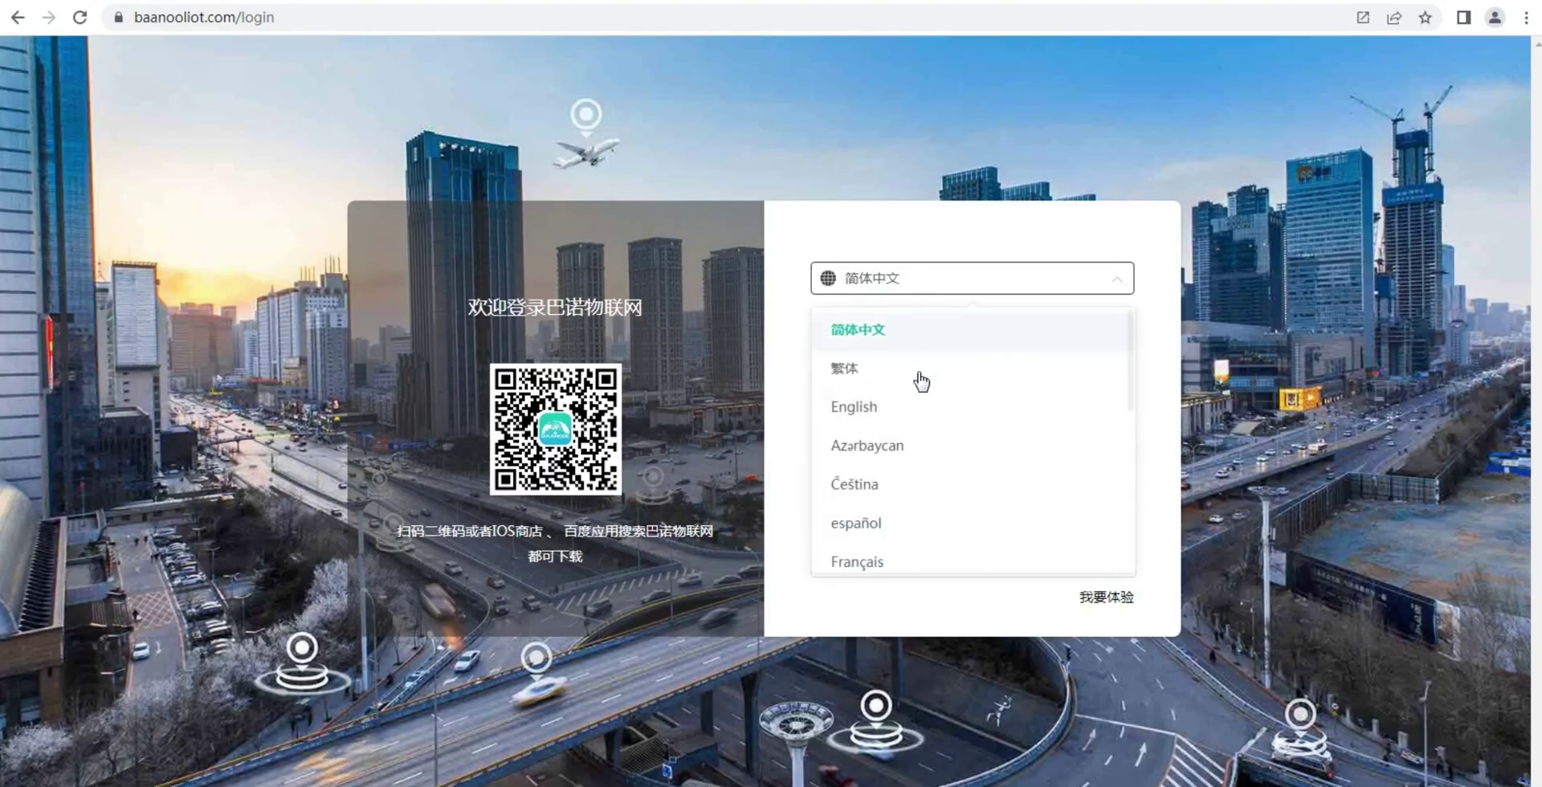
pyautogui.click(916, 412)
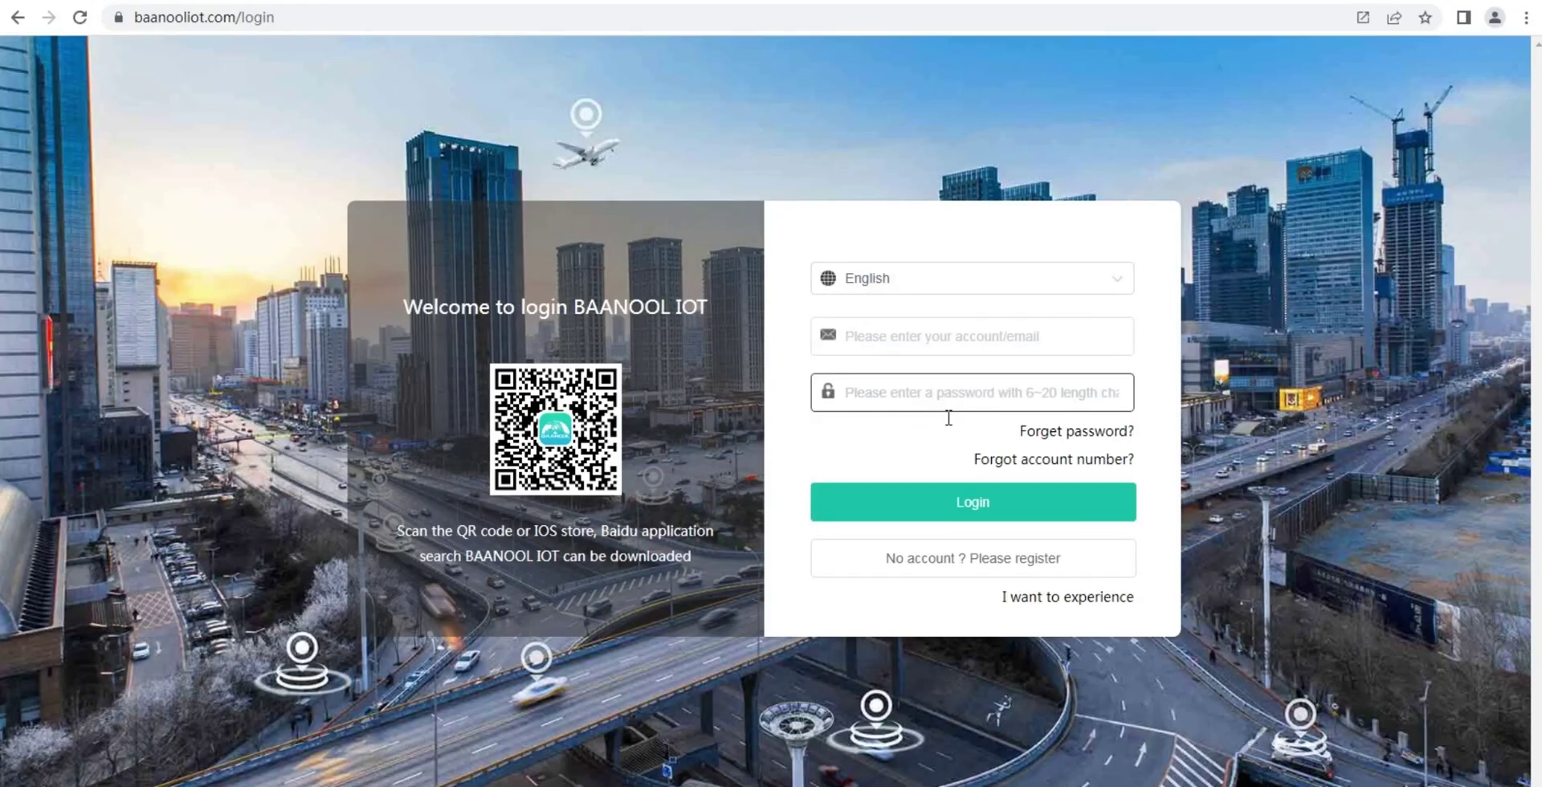
pyautogui.click(961, 572)
pyautogui.click(912, 281)
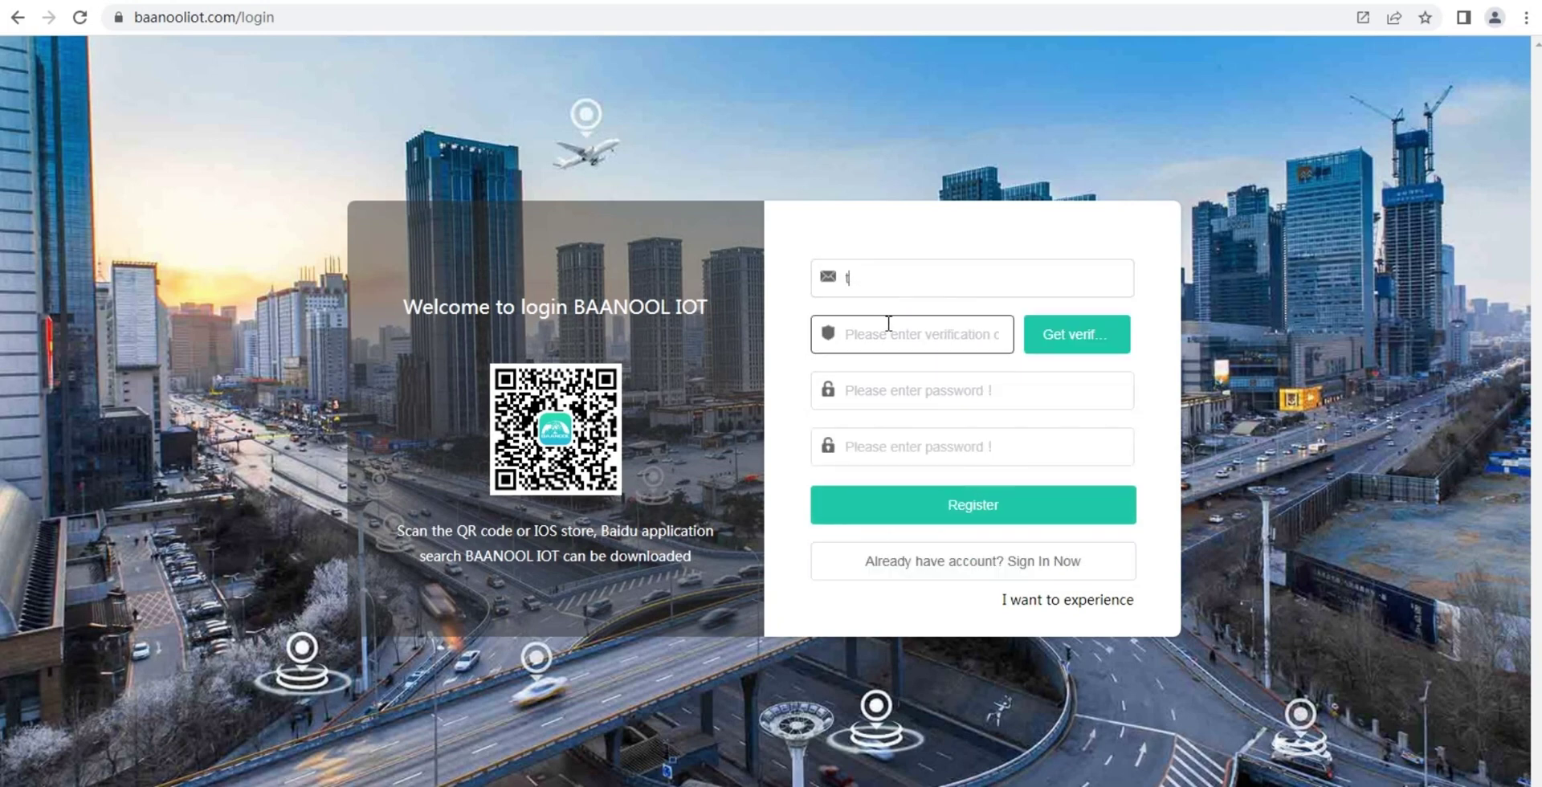
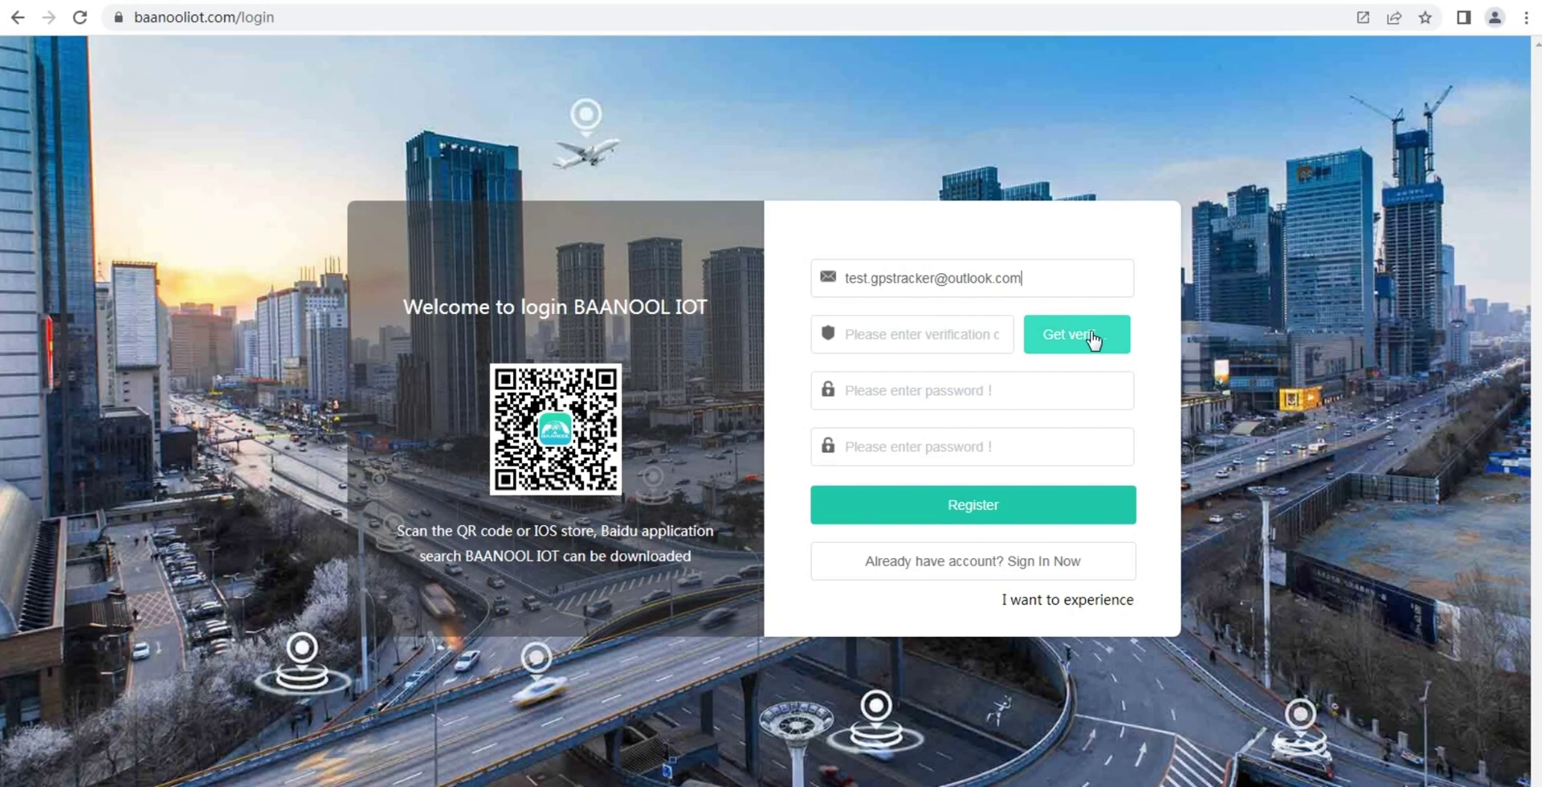
pyautogui.click(1093, 340)
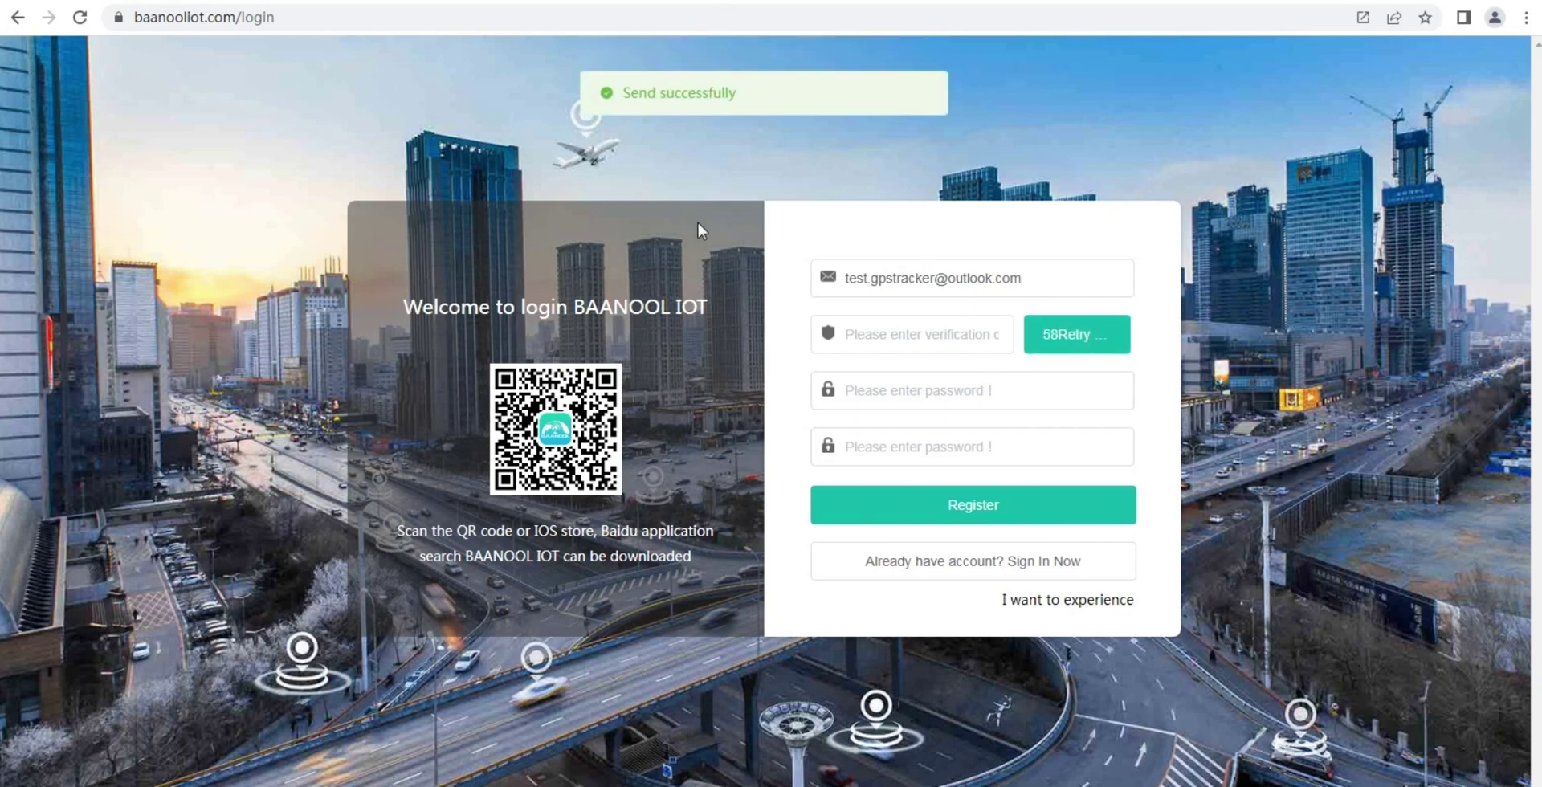
# Open the BAANOOL IOT verification e-mail in Outlook's Junk Email folder
pyautogui.click(804, 2)
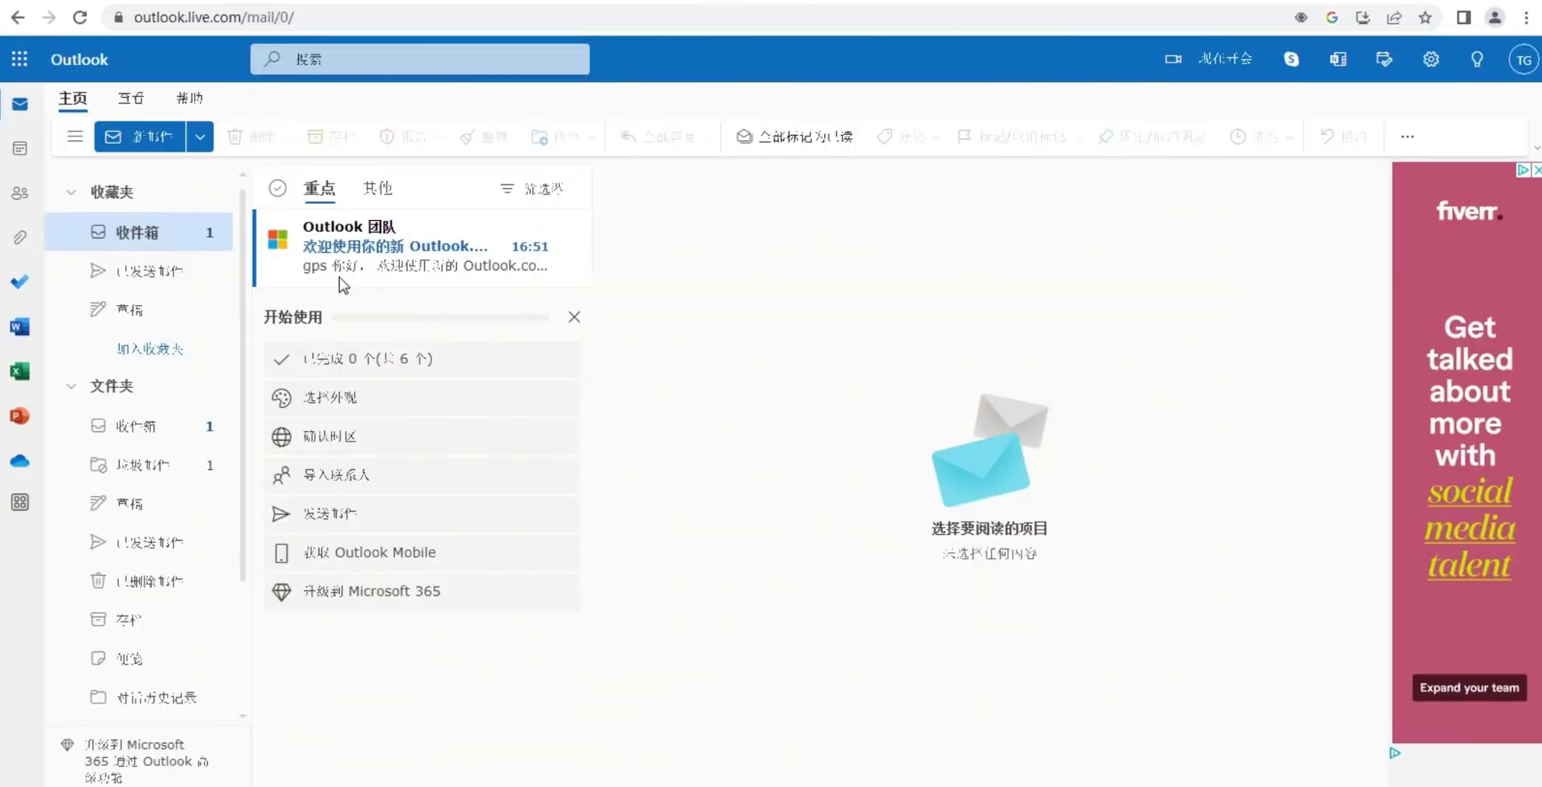
pyautogui.click(167, 467)
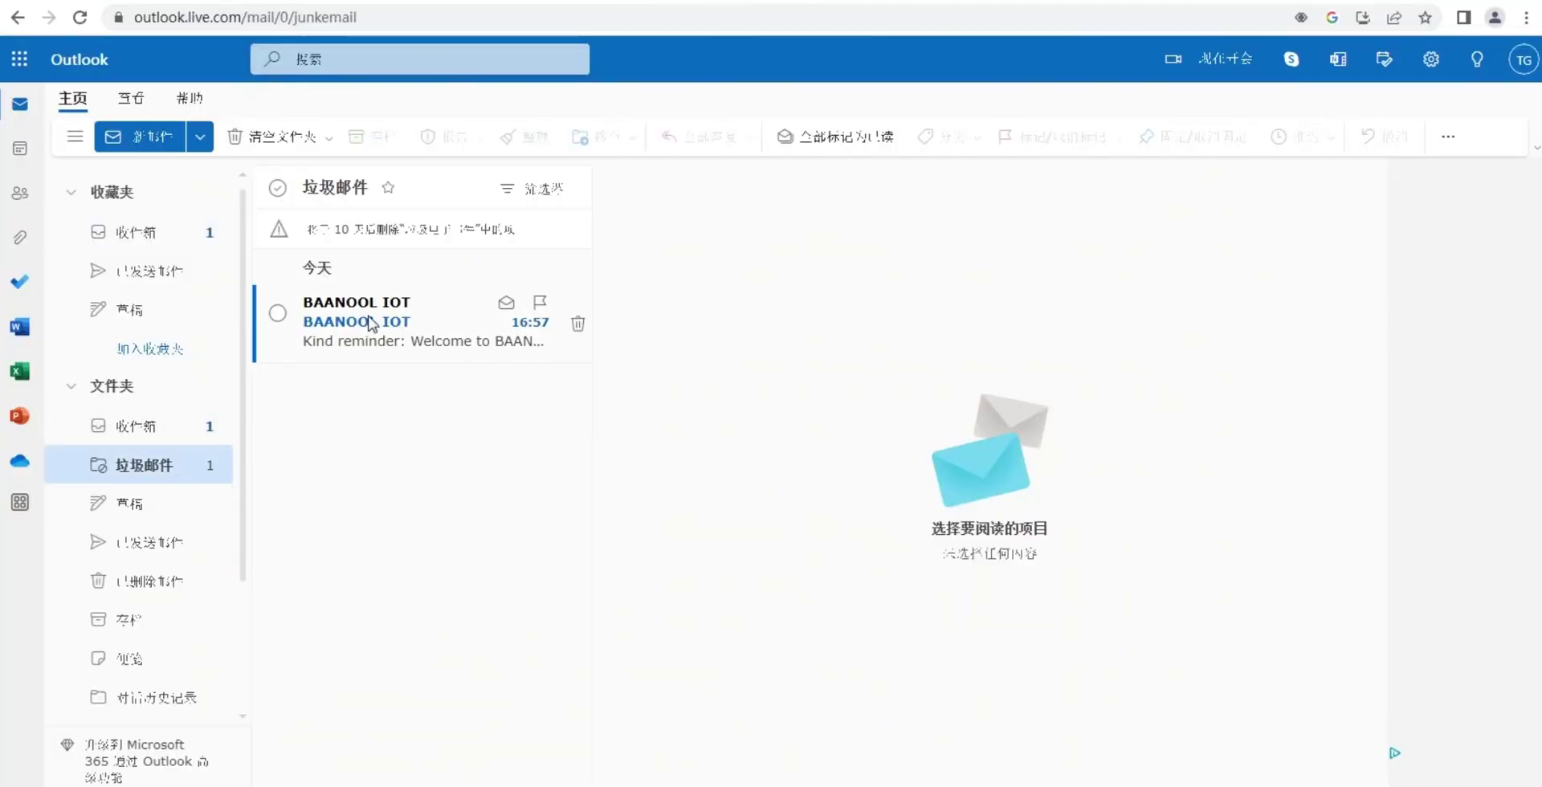
pyautogui.click(371, 323)
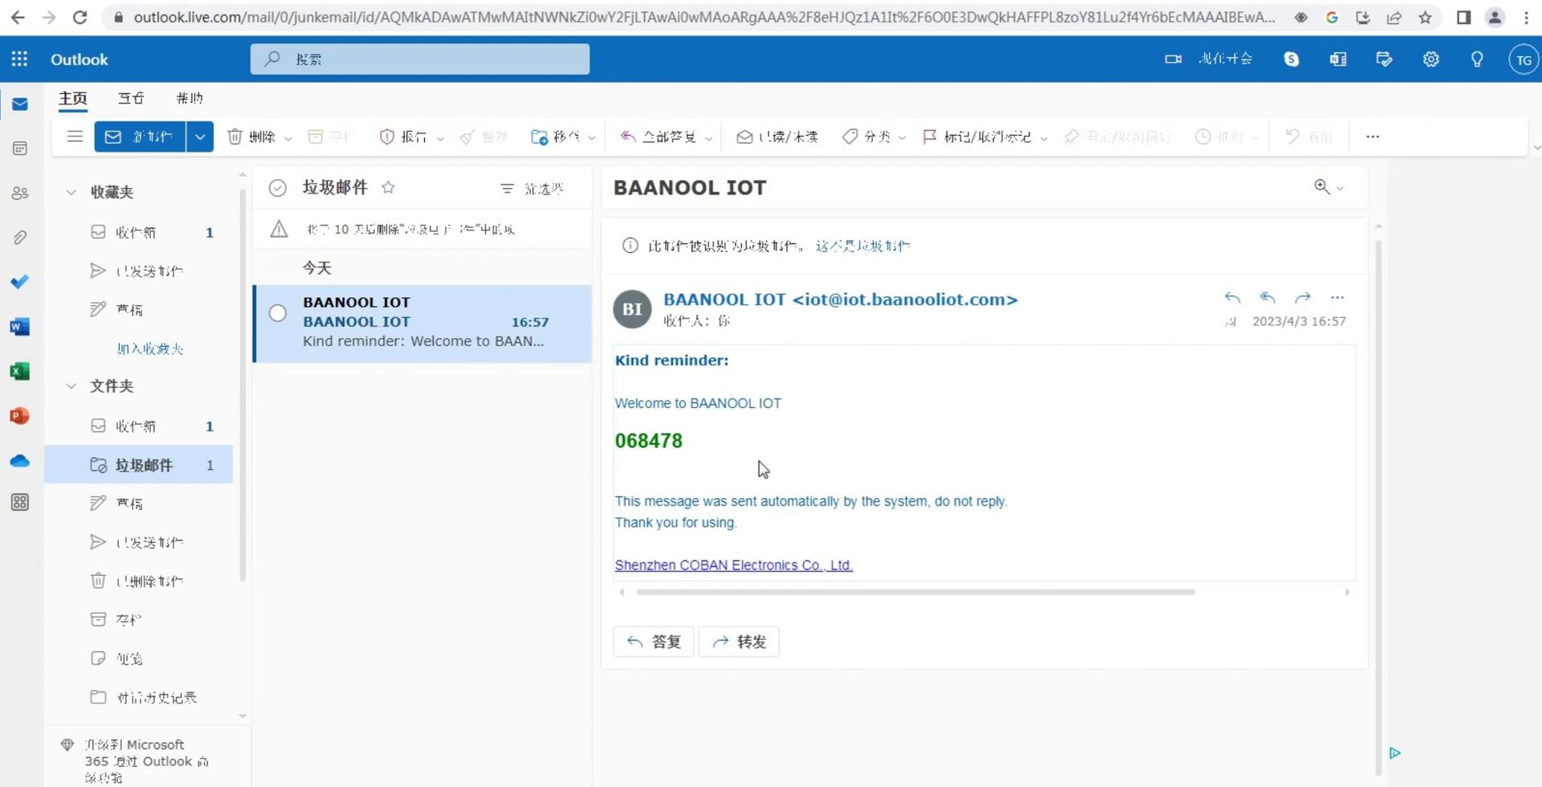
# Enter the e-mailed verification code and the password twice, then submit the registration
pyautogui.click(1020, 2)
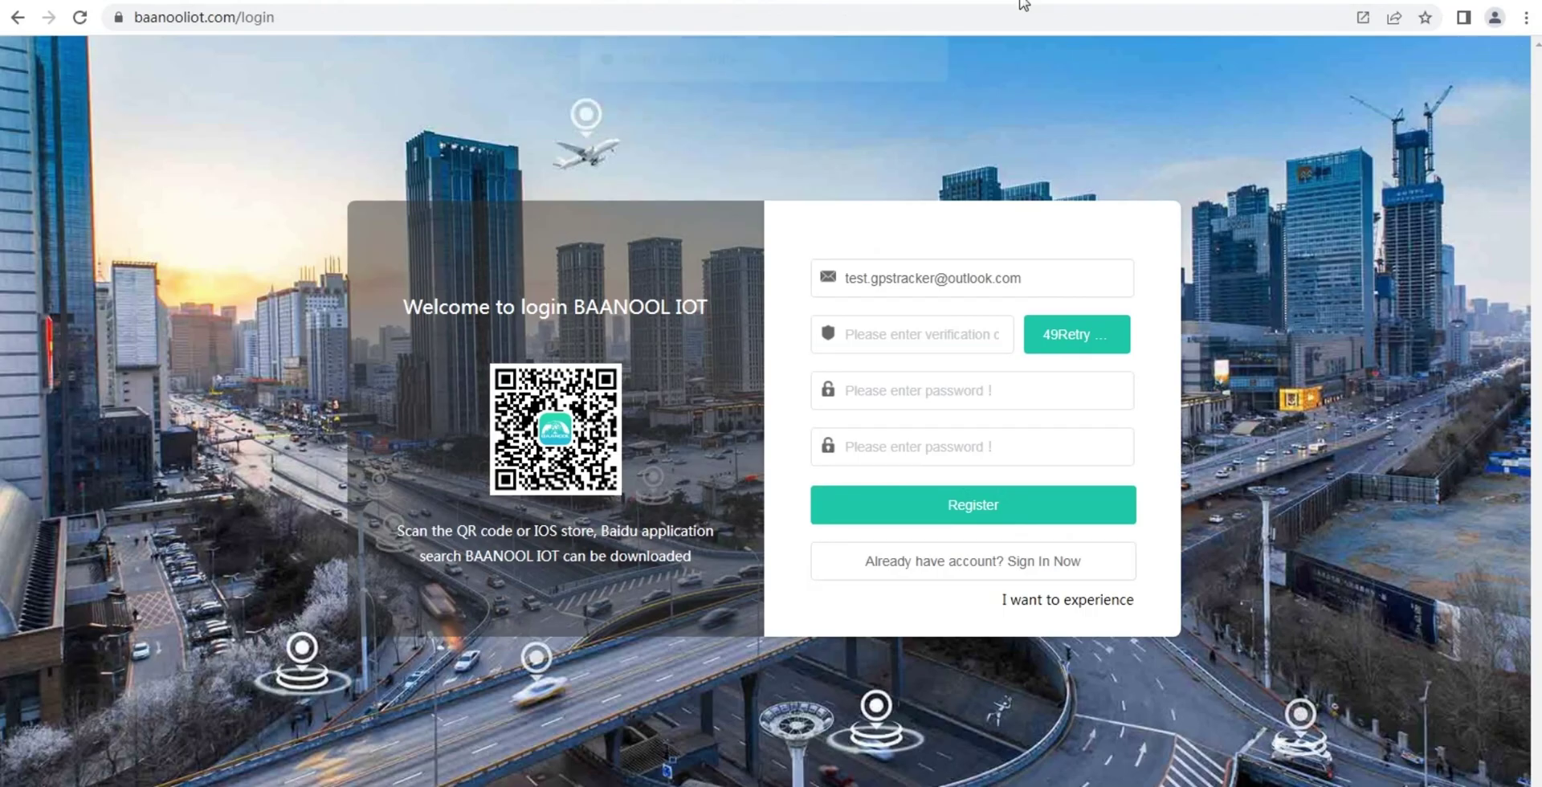
pyautogui.click(926, 337)
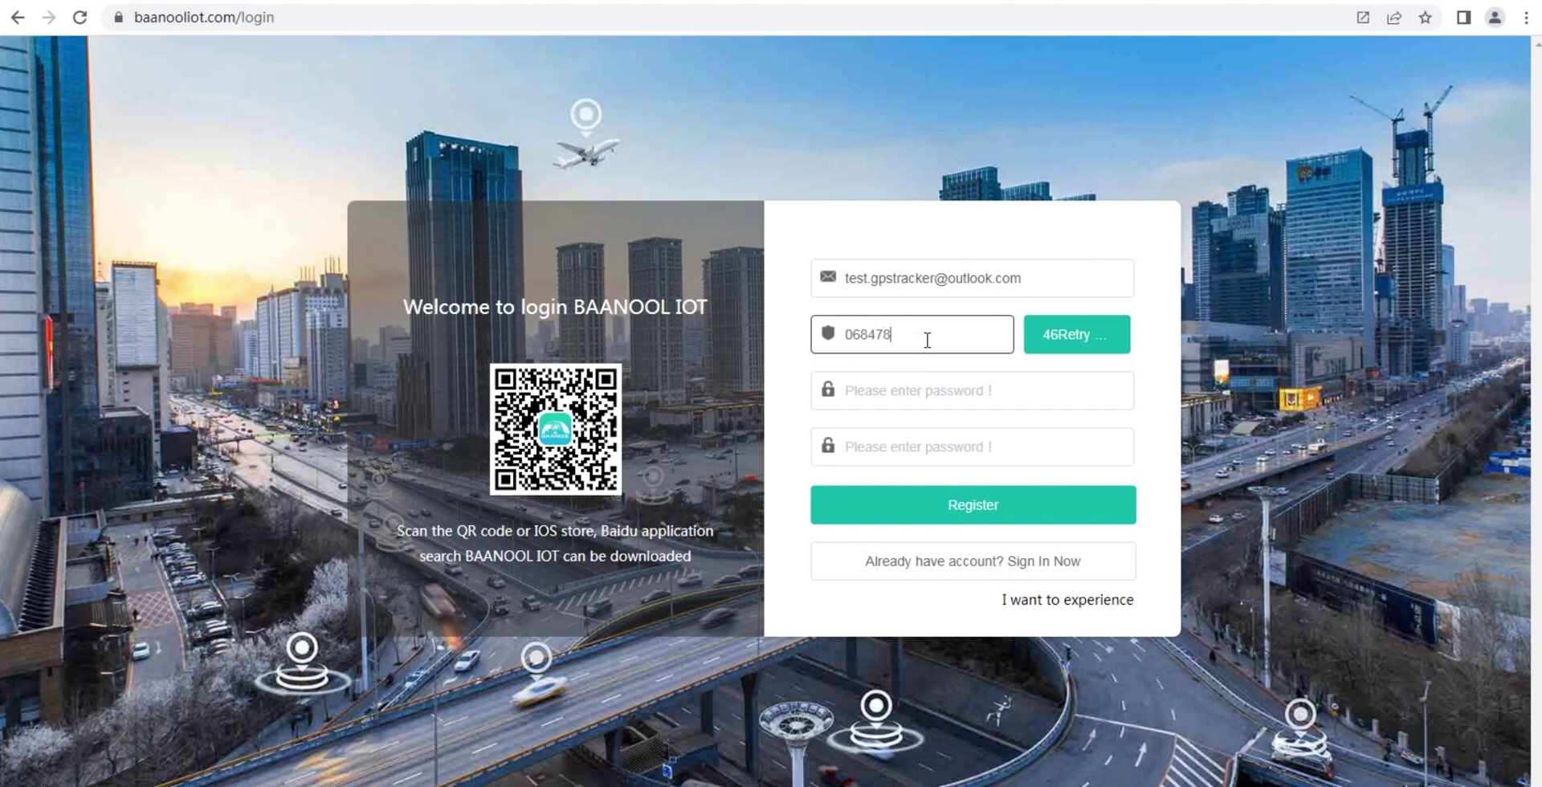
pyautogui.click(902, 391)
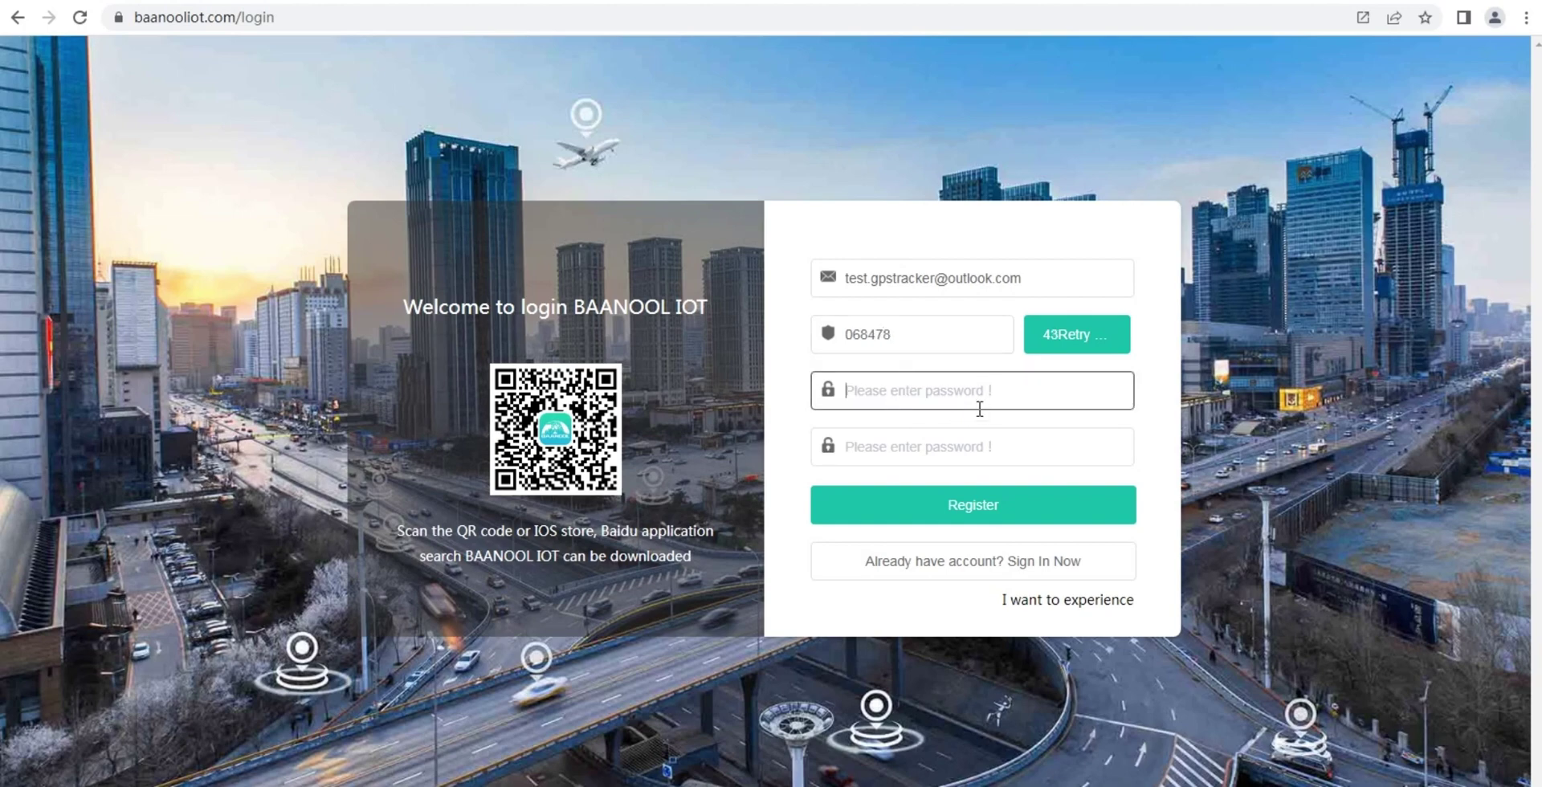
pyautogui.write('•')
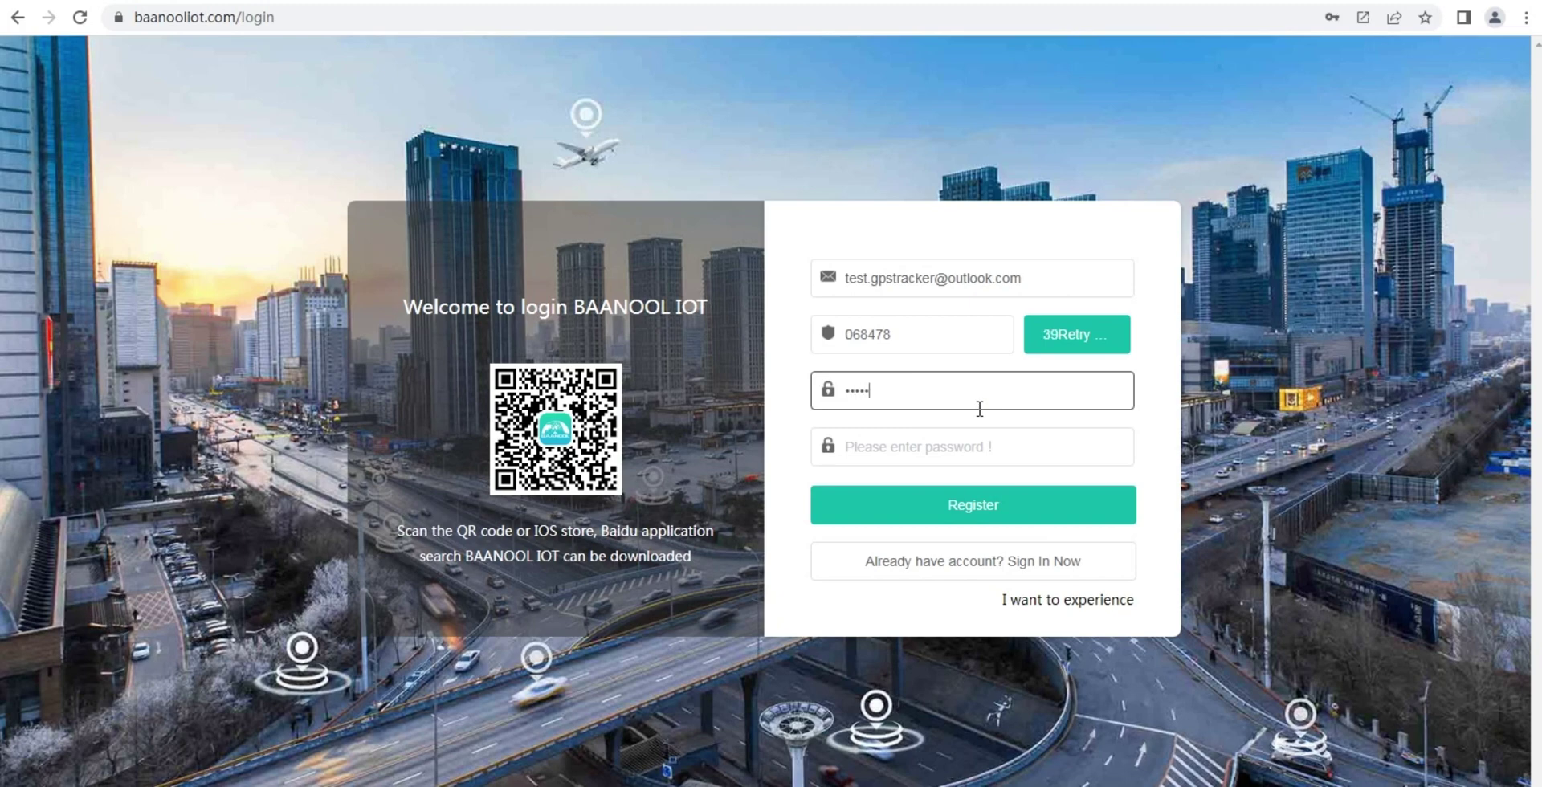
pyautogui.click(929, 445)
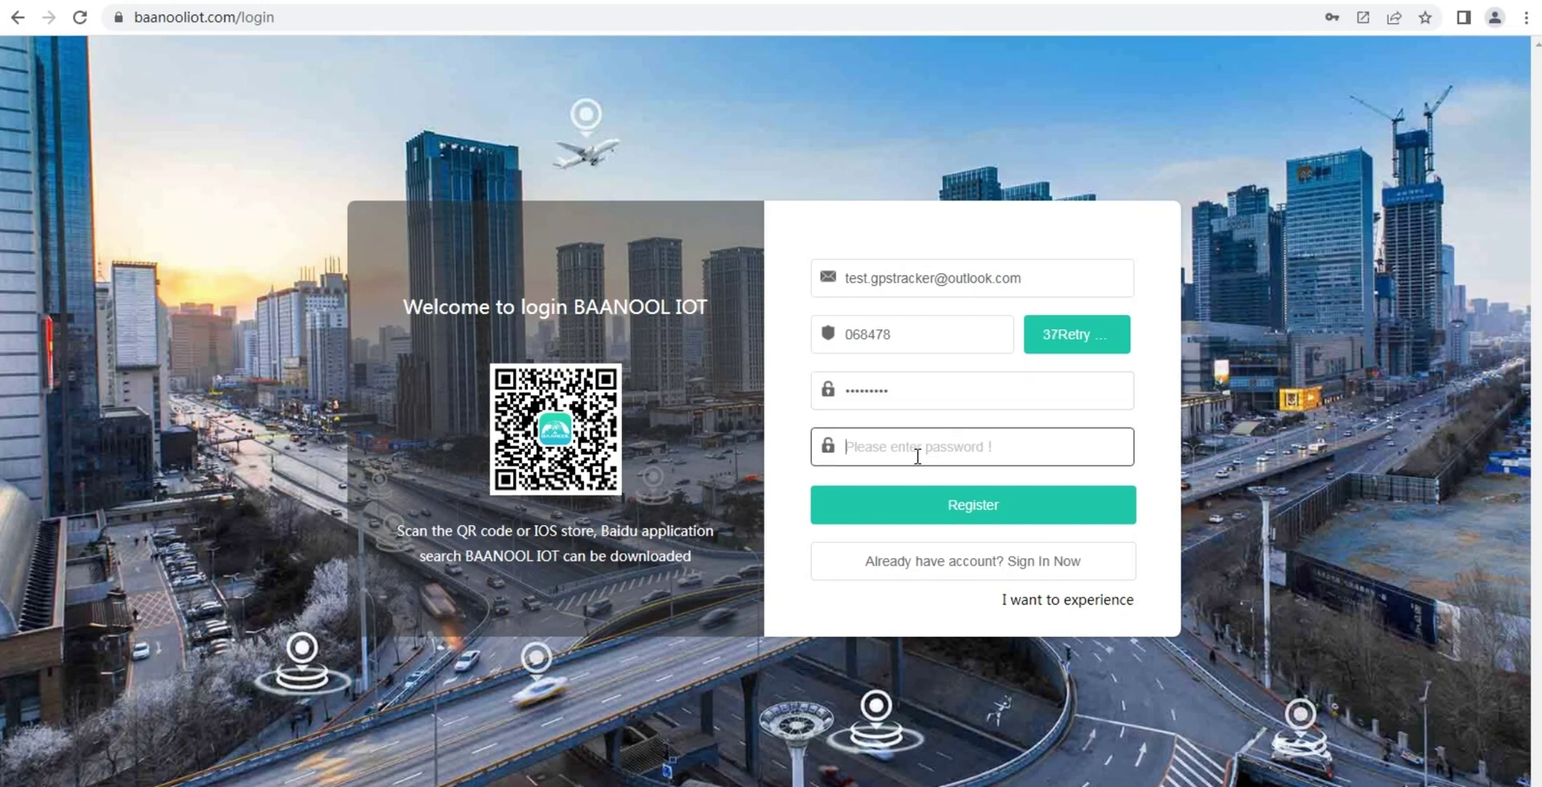
pyautogui.write('•')
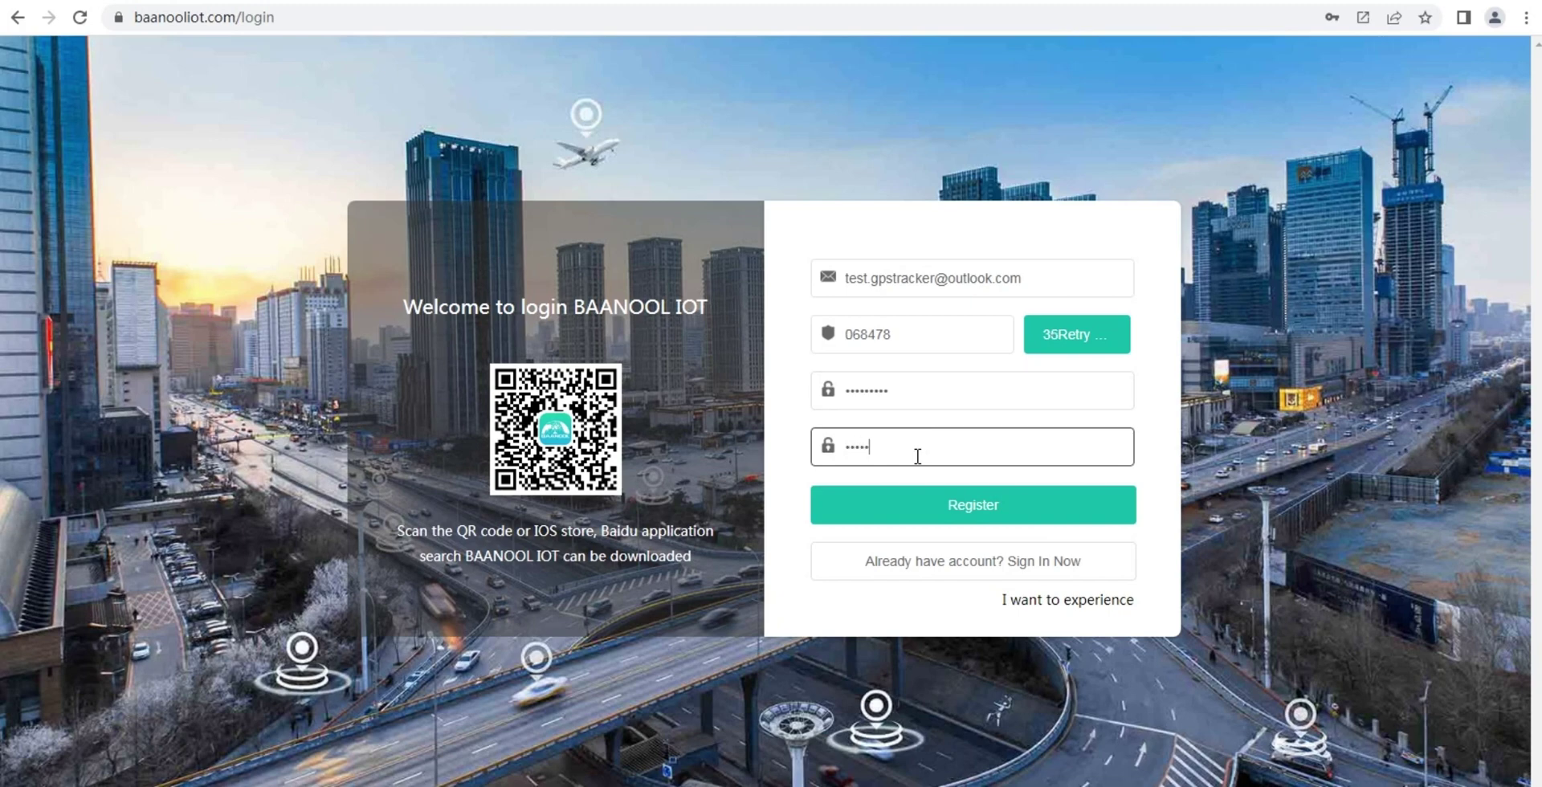
pyautogui.click(976, 514)
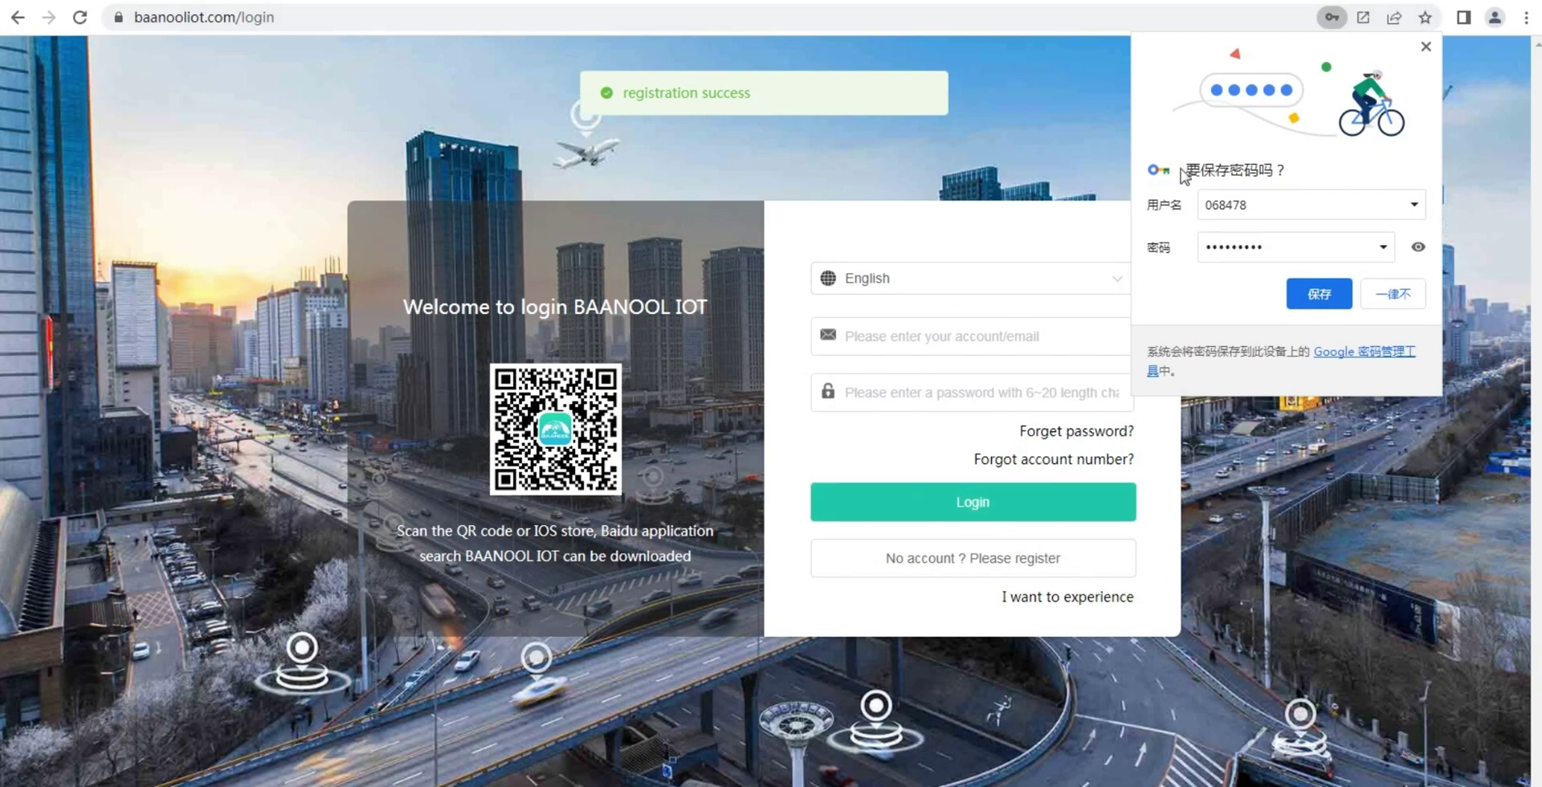
# Dismiss the save-password prompt and log in with the new account's e-mail and password
pyautogui.click(1427, 49)
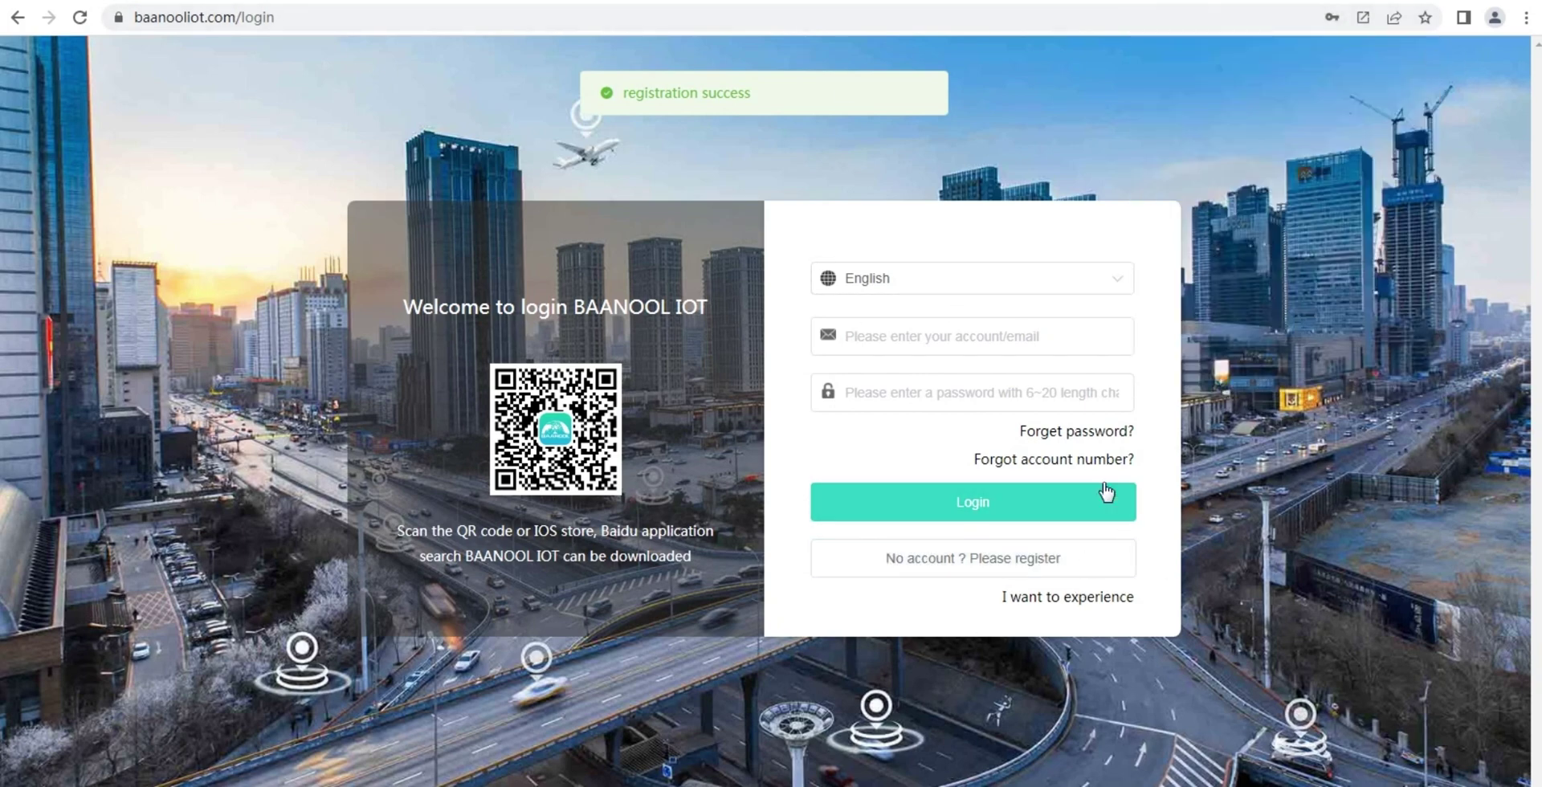
pyautogui.click(914, 345)
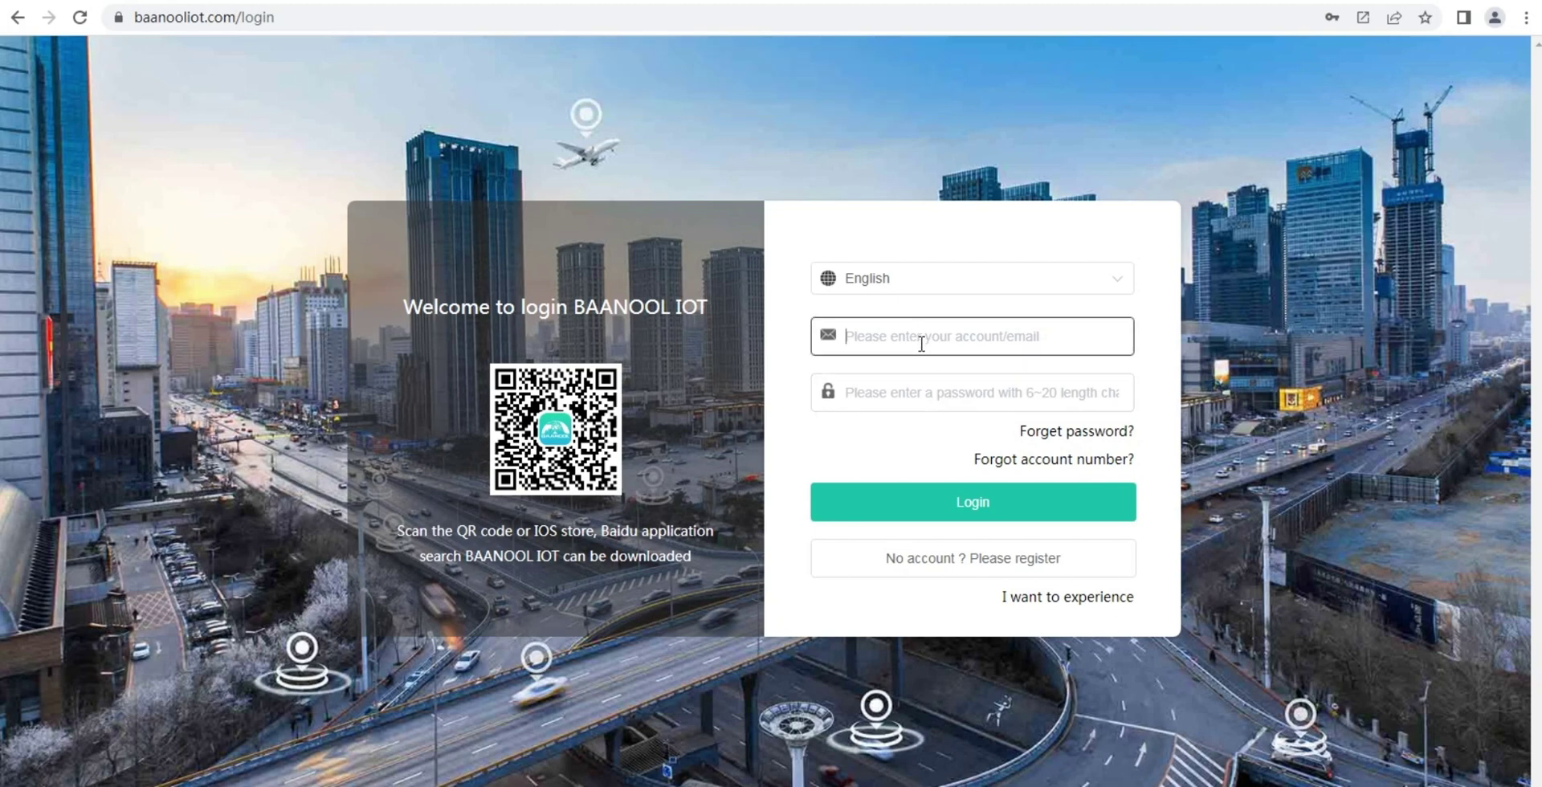
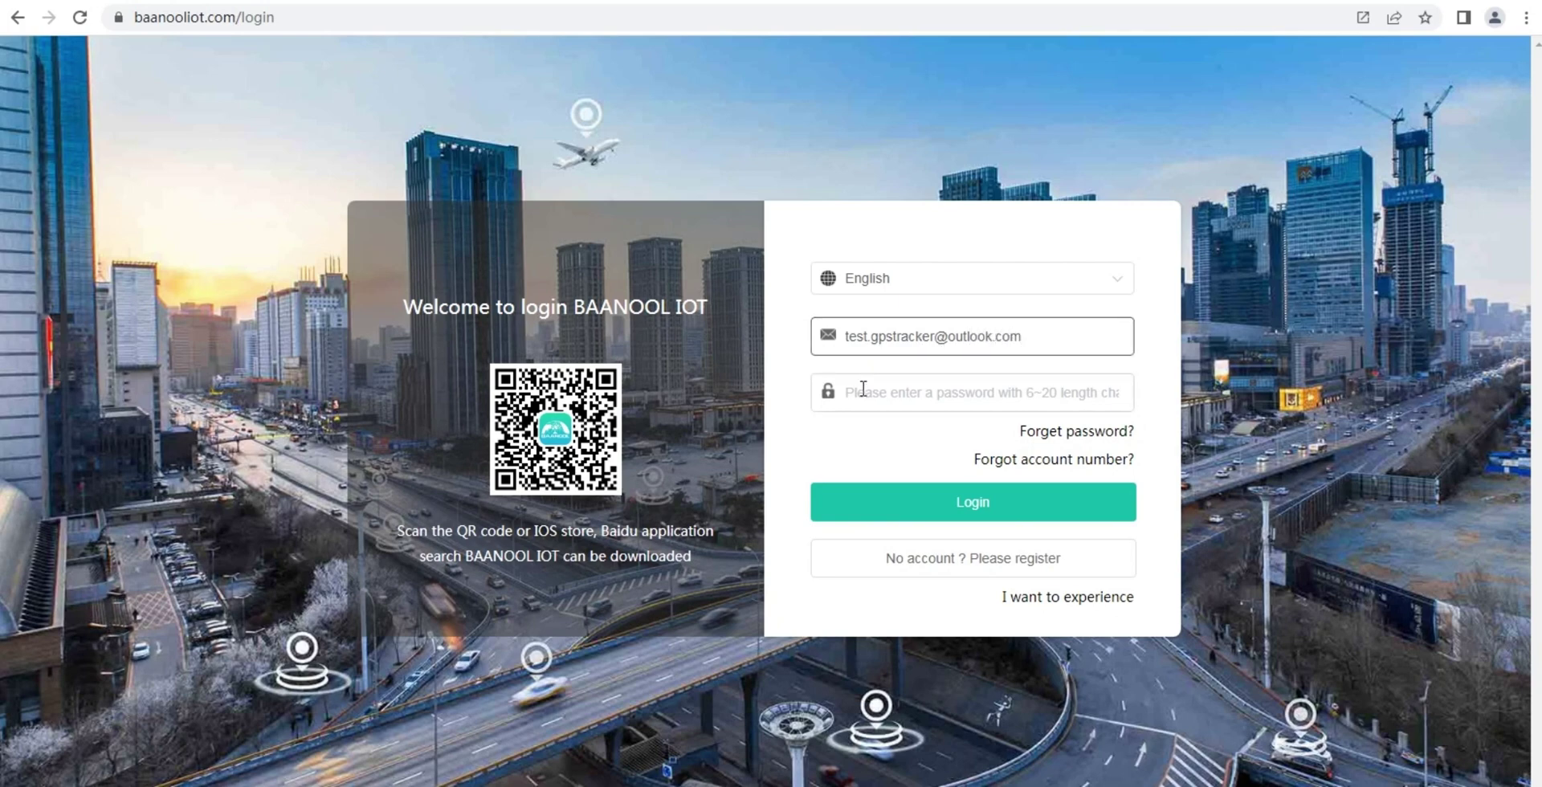
pyautogui.click(881, 405)
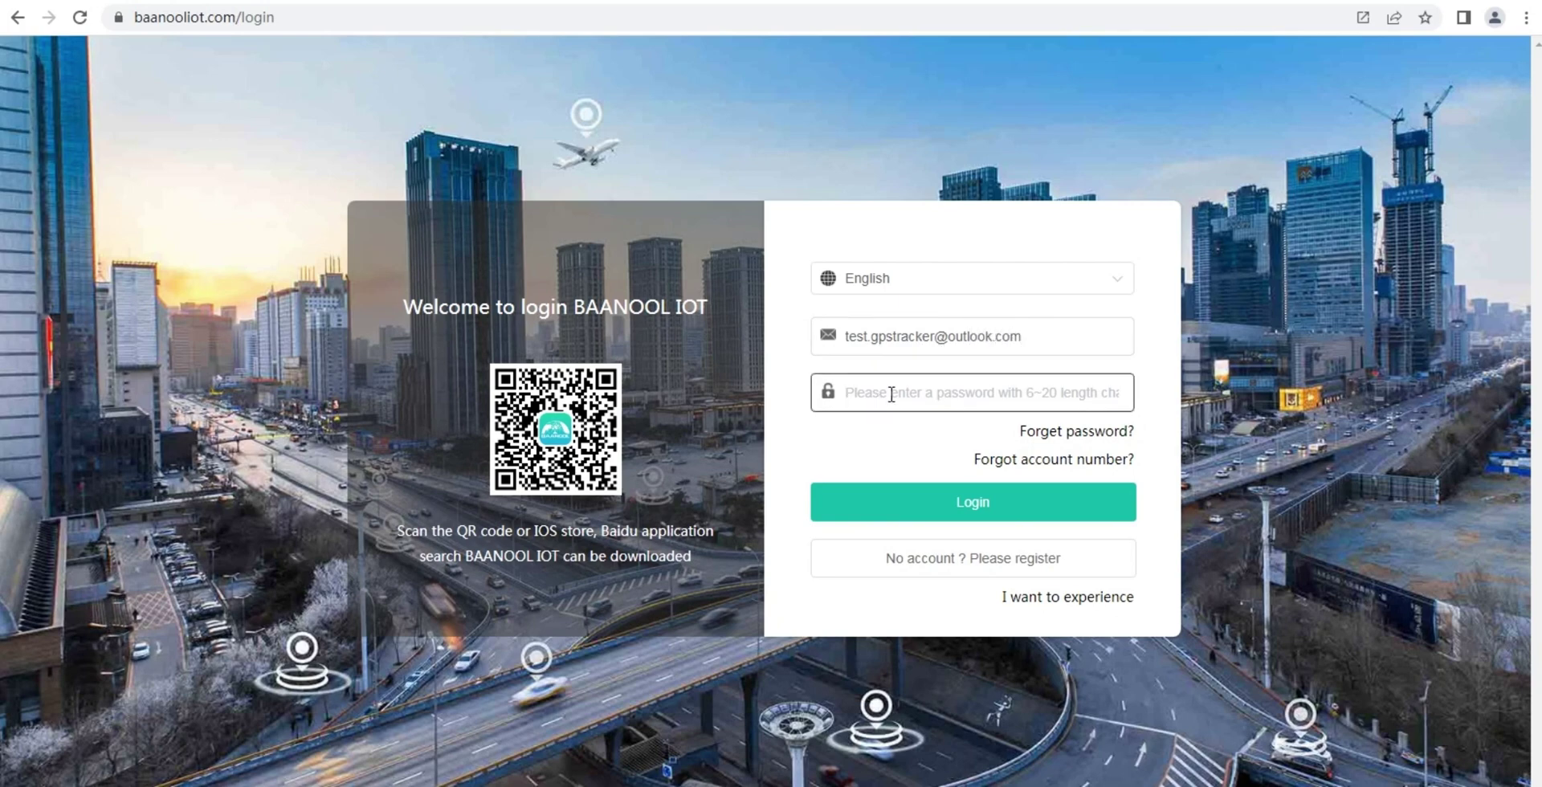
pyautogui.write('1')
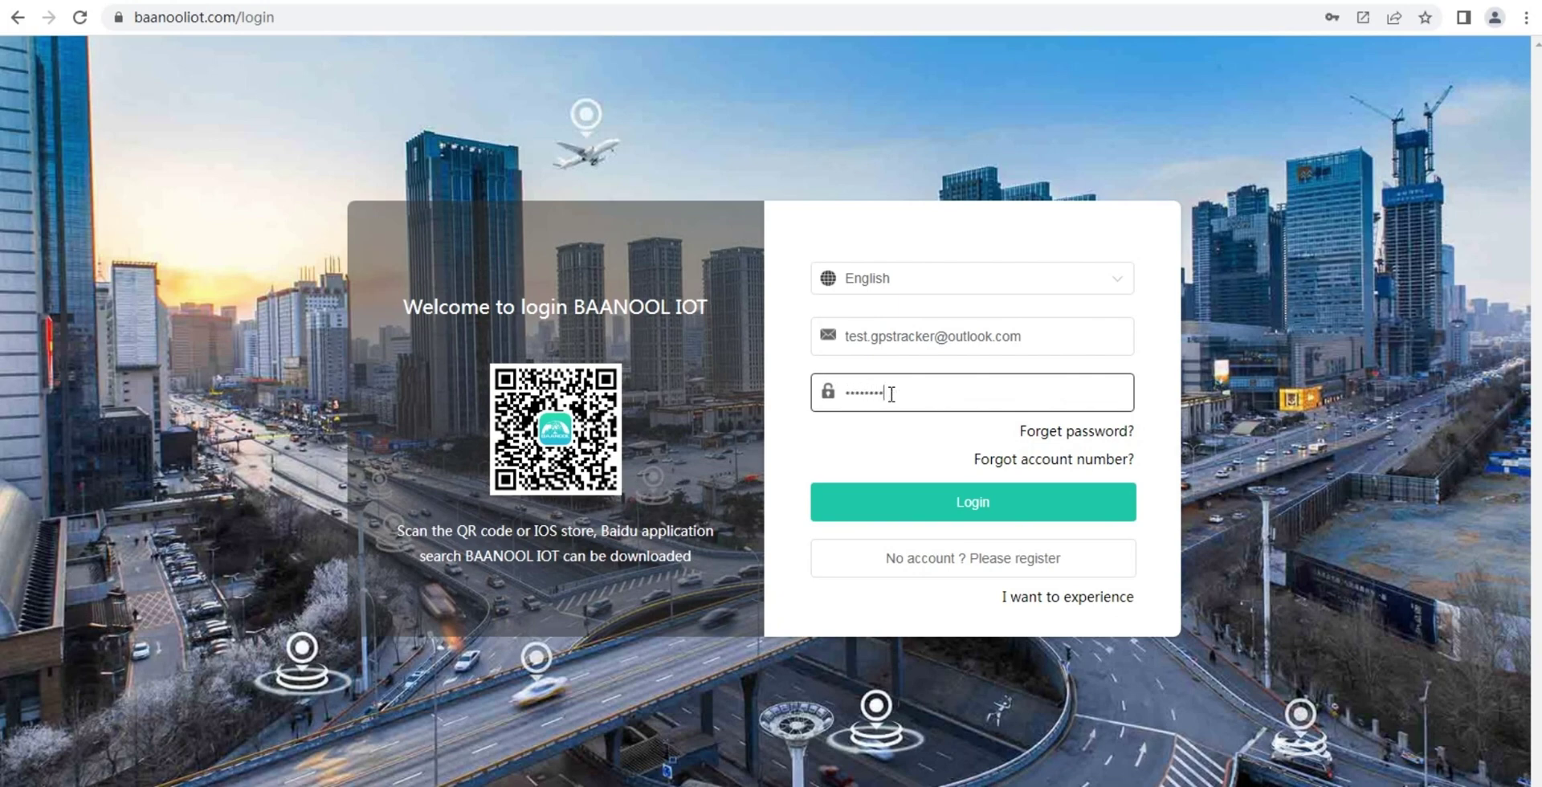
pyautogui.click(980, 506)
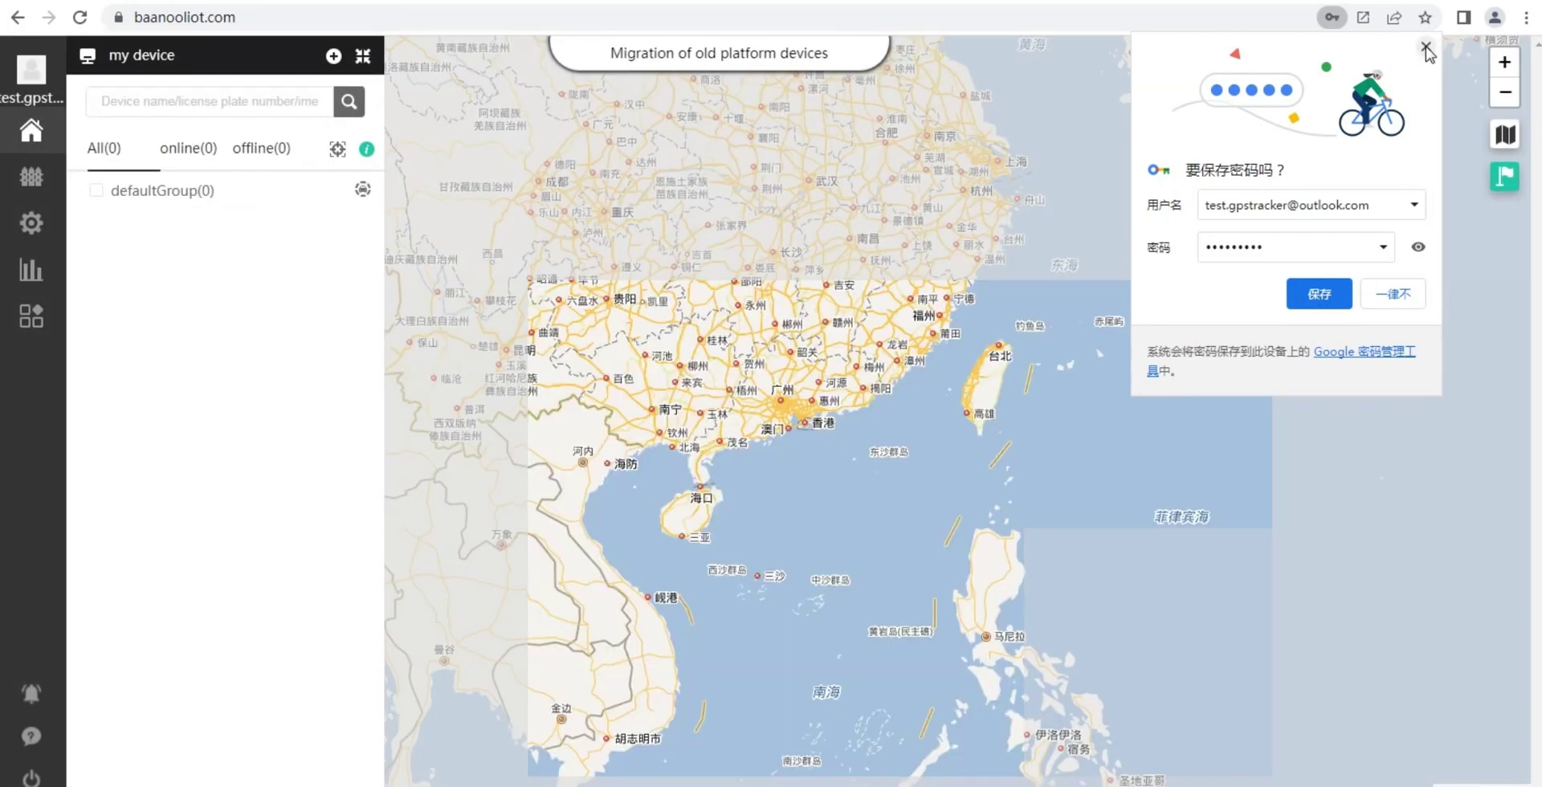
# Dismiss the browser's save-password prompt
pyautogui.click(1452, 43)
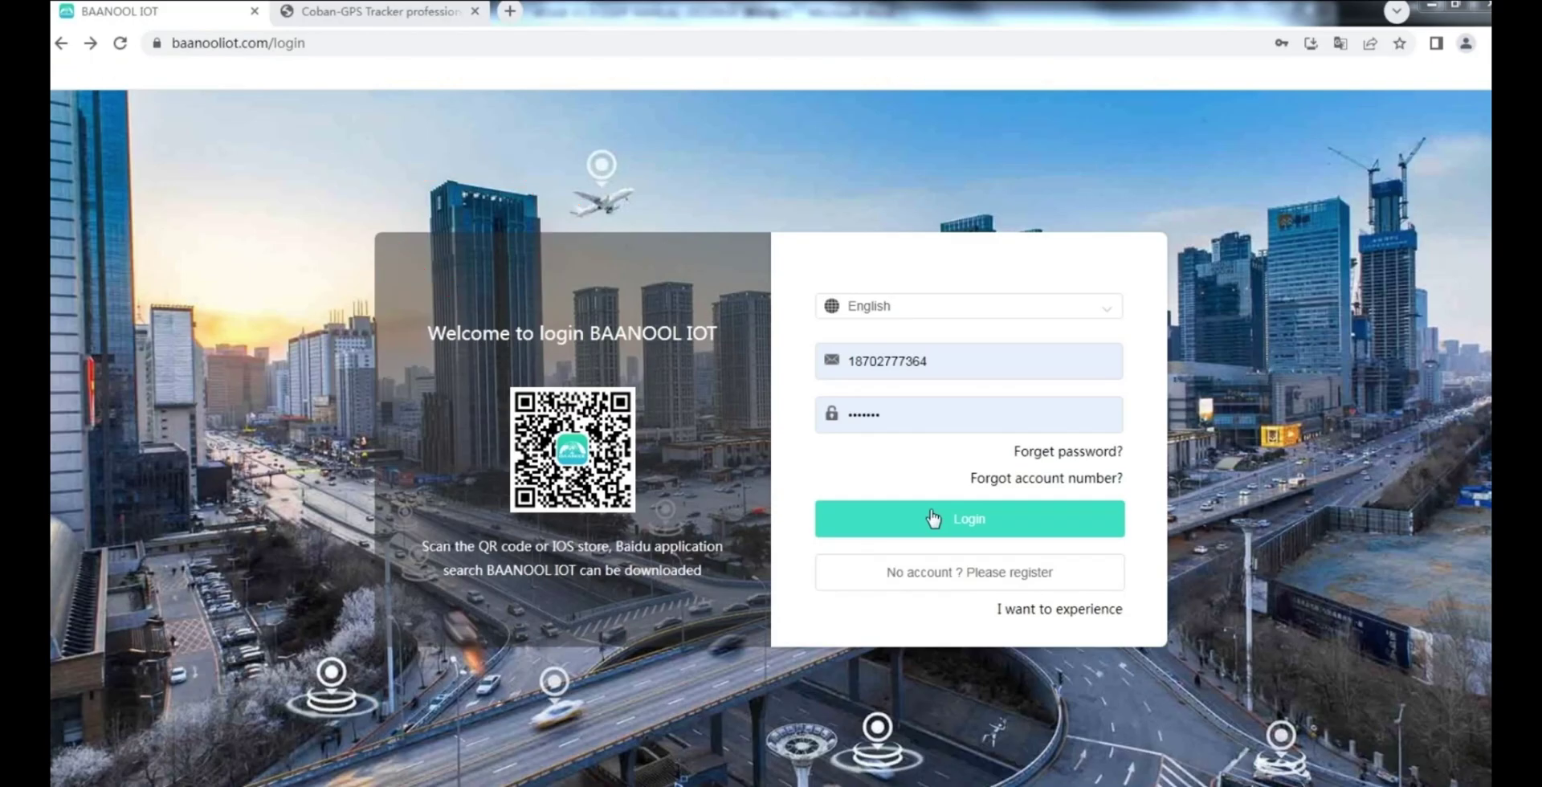
# Log in to the phone-number account and open the Add device form
pyautogui.click(968, 526)
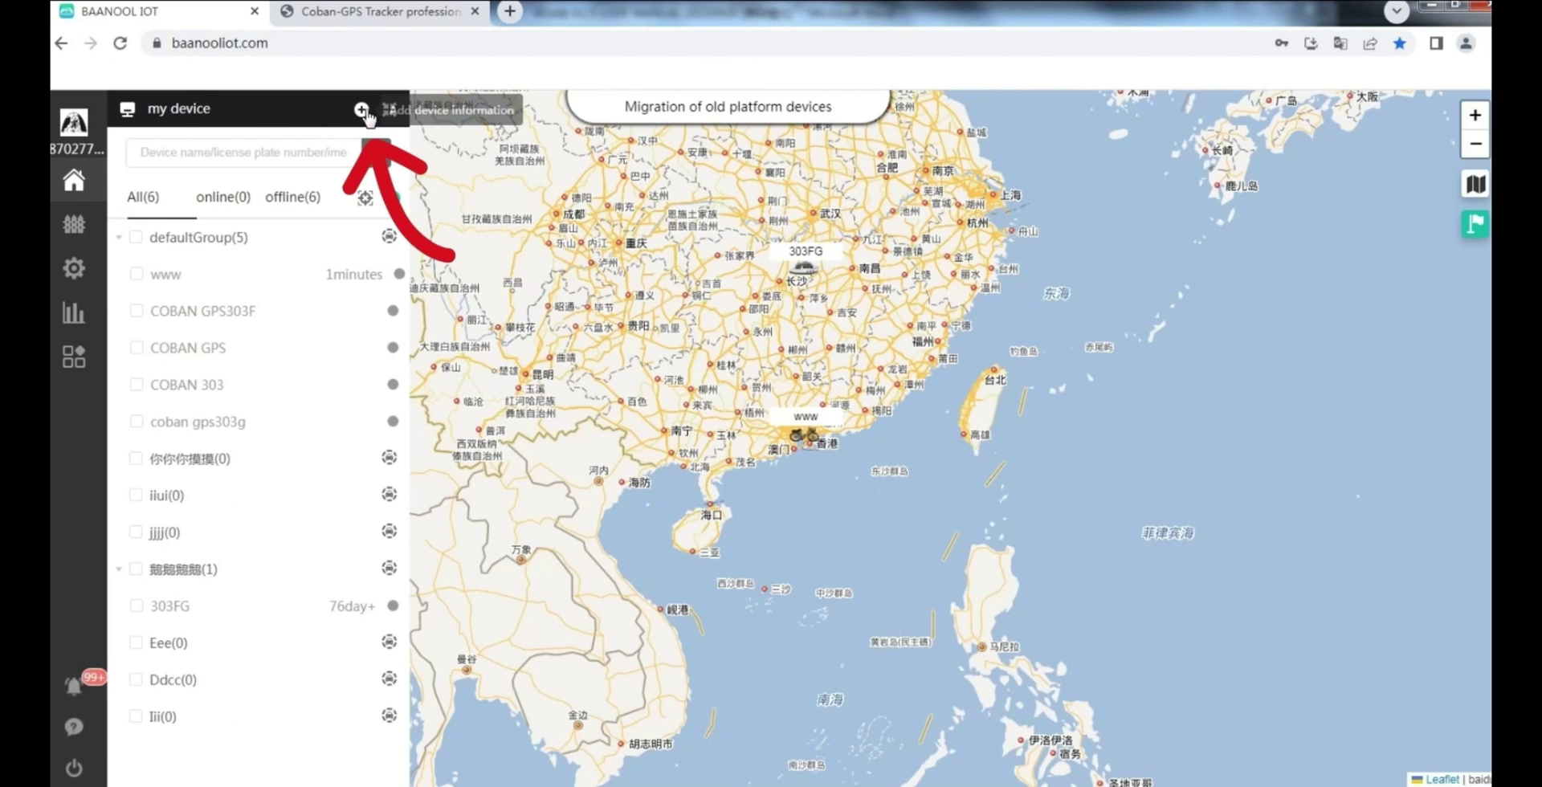
pyautogui.click(362, 110)
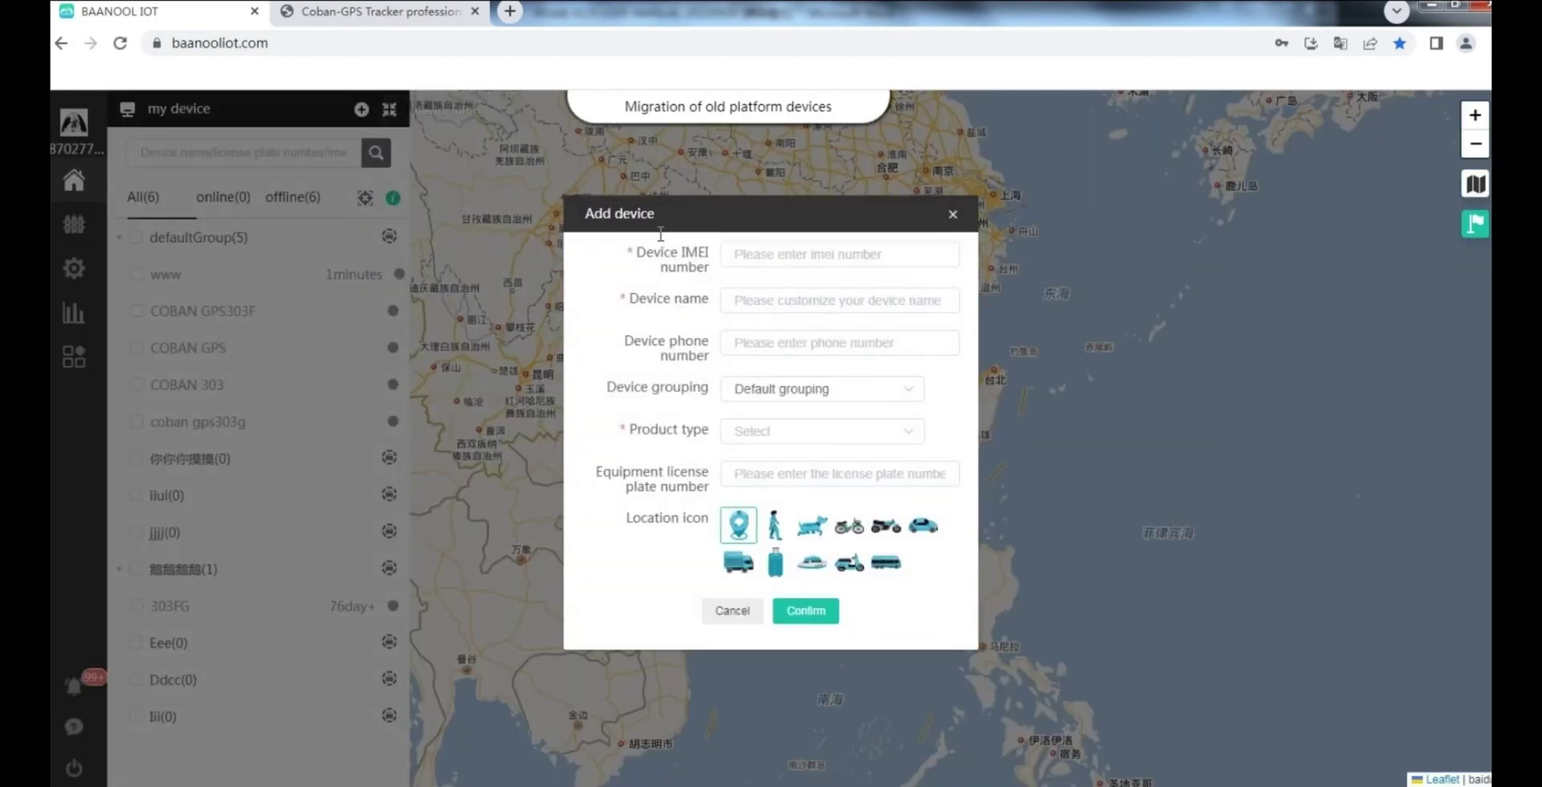
# Enter the device IMEI, name it 'test GPS', and fill in its phone number
pyautogui.click(744, 264)
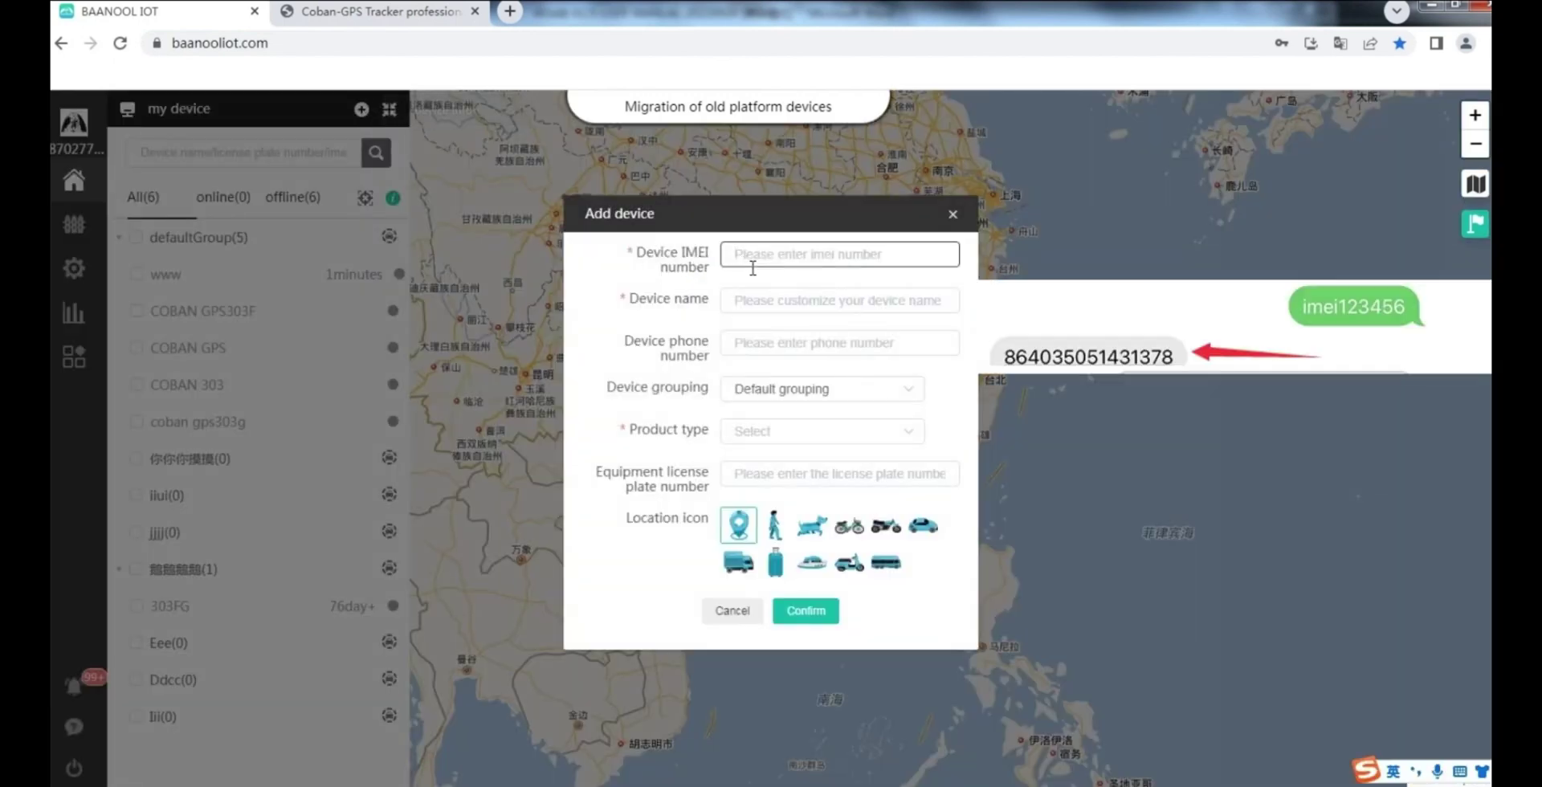
pyautogui.click(760, 301)
pyautogui.write('test ')
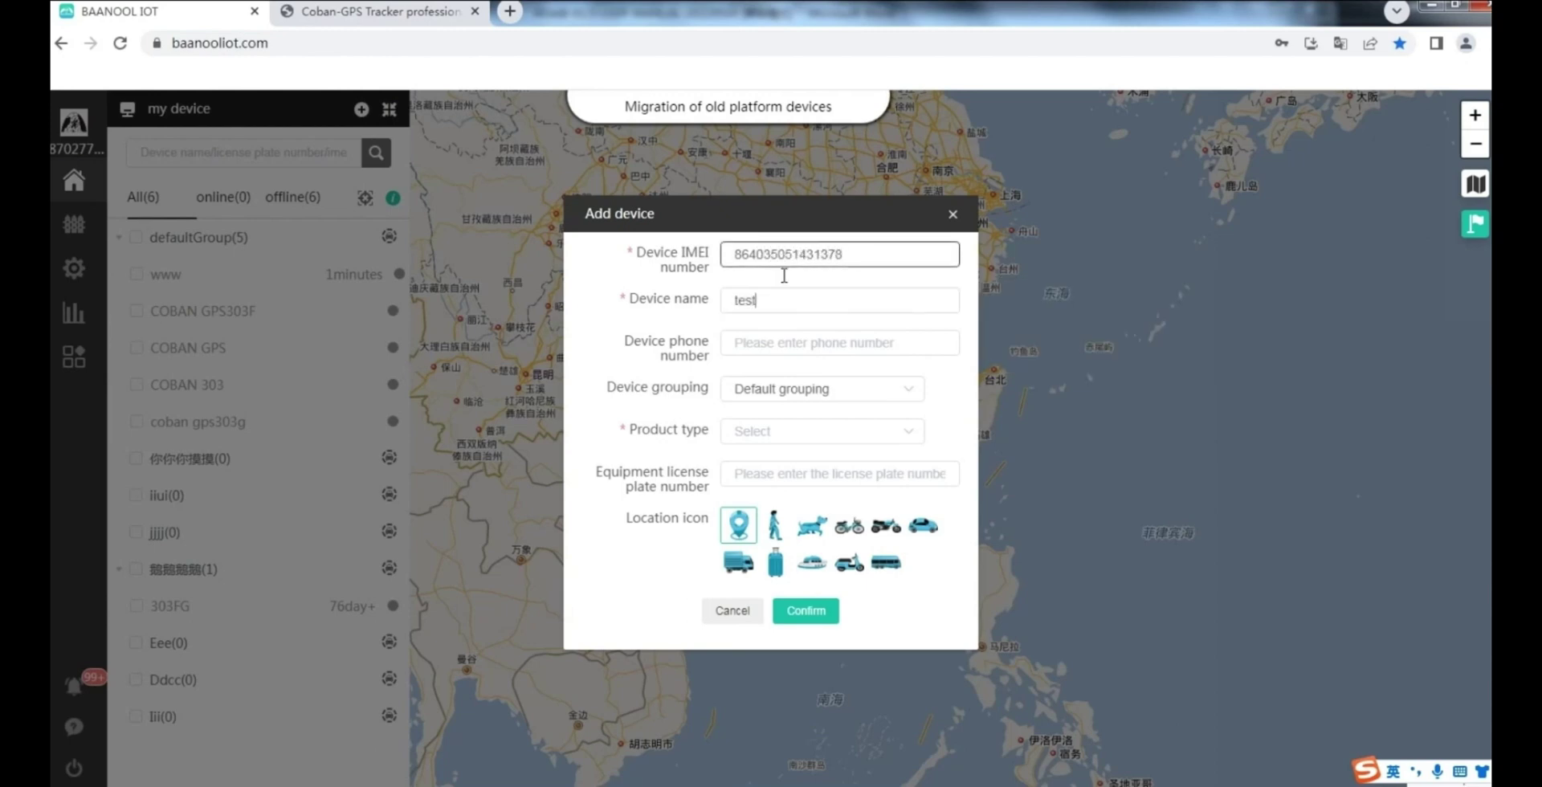
pyautogui.write('GPS')
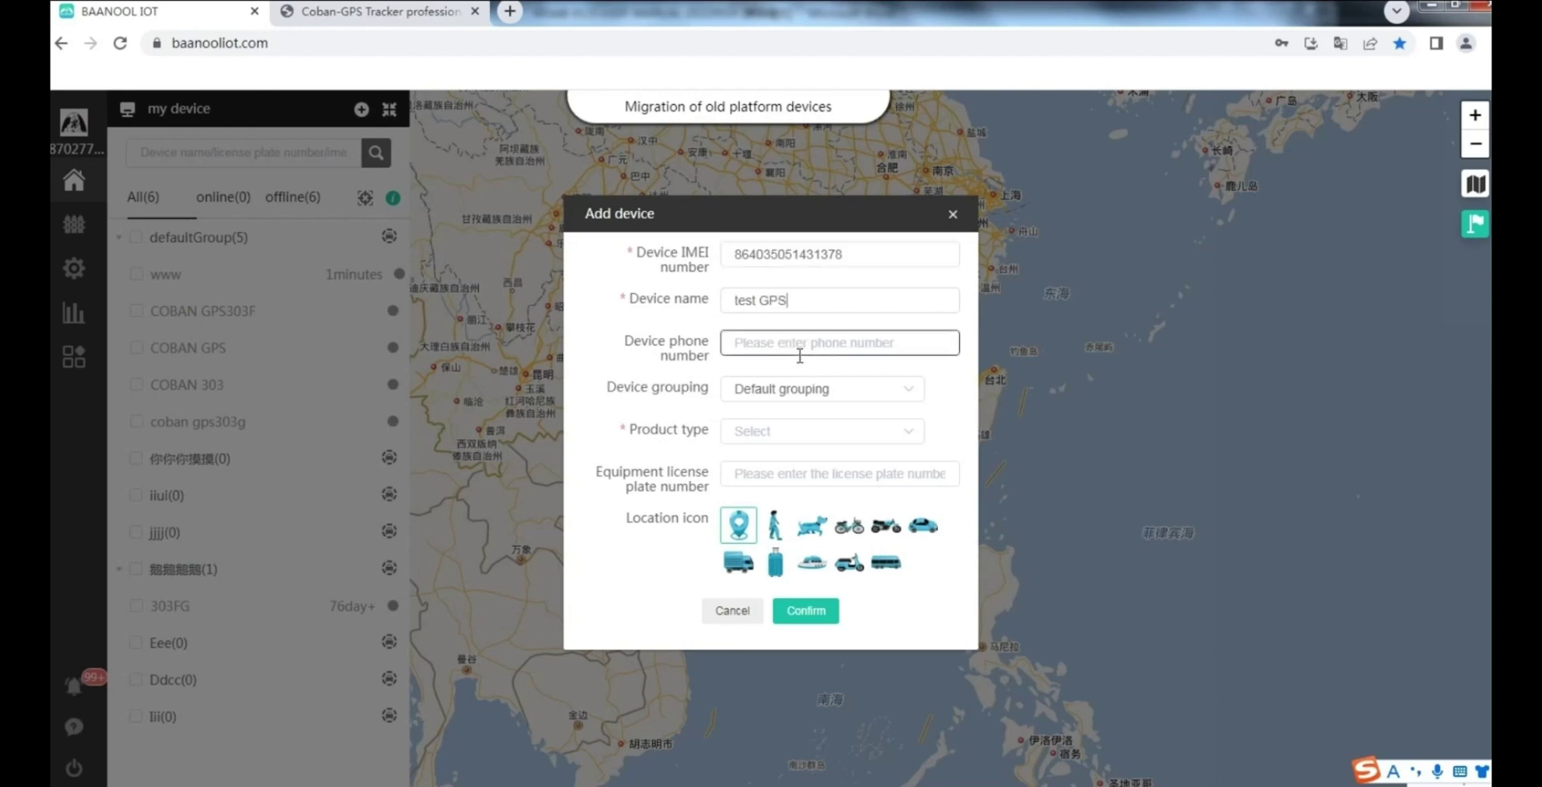
pyautogui.click(799, 345)
pyautogui.click(900, 393)
pyautogui.click(815, 440)
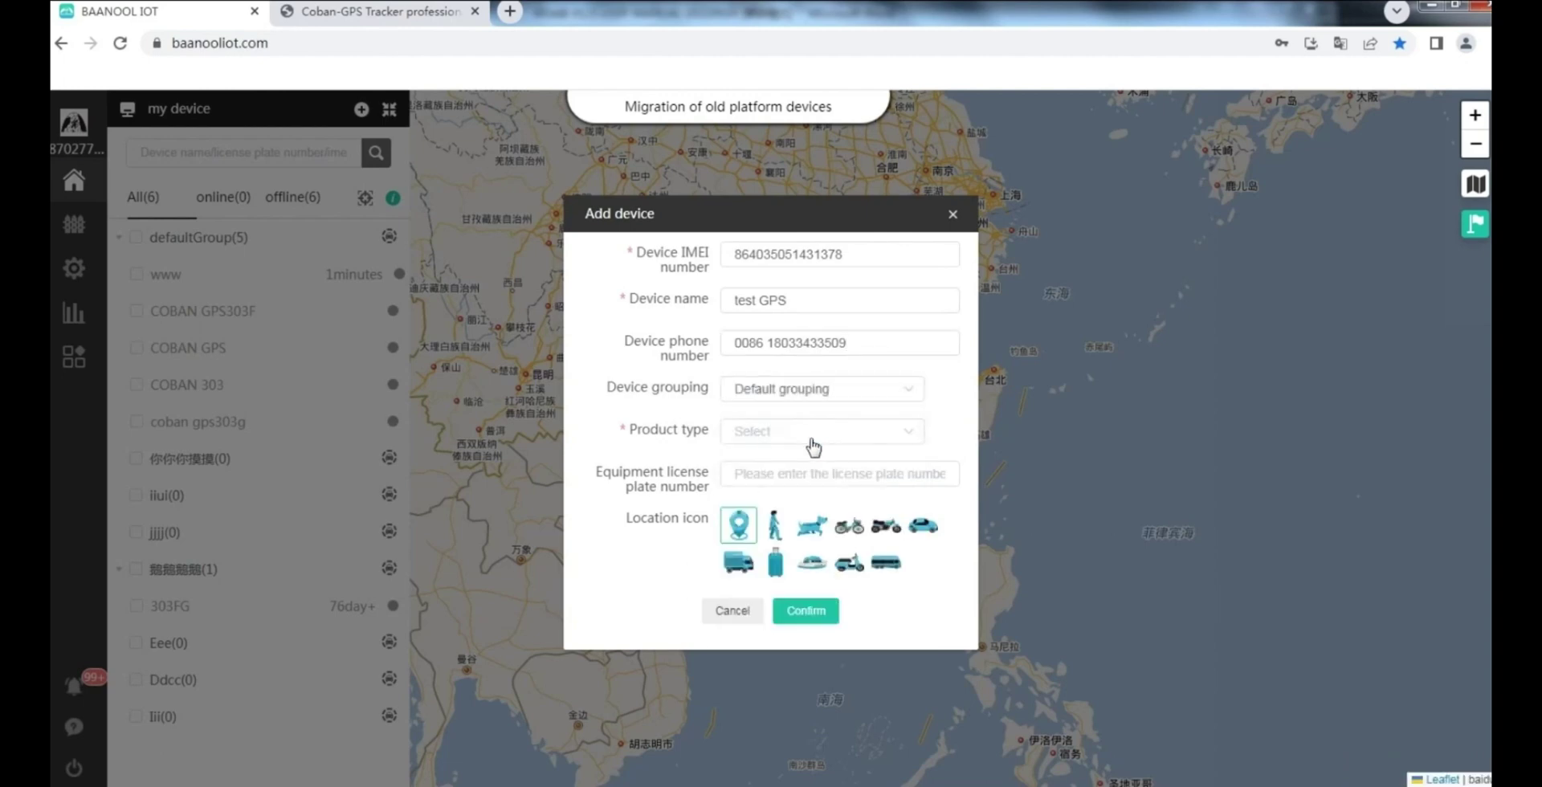
pyautogui.click(796, 440)
pyautogui.scroll(-2, 795, 610)
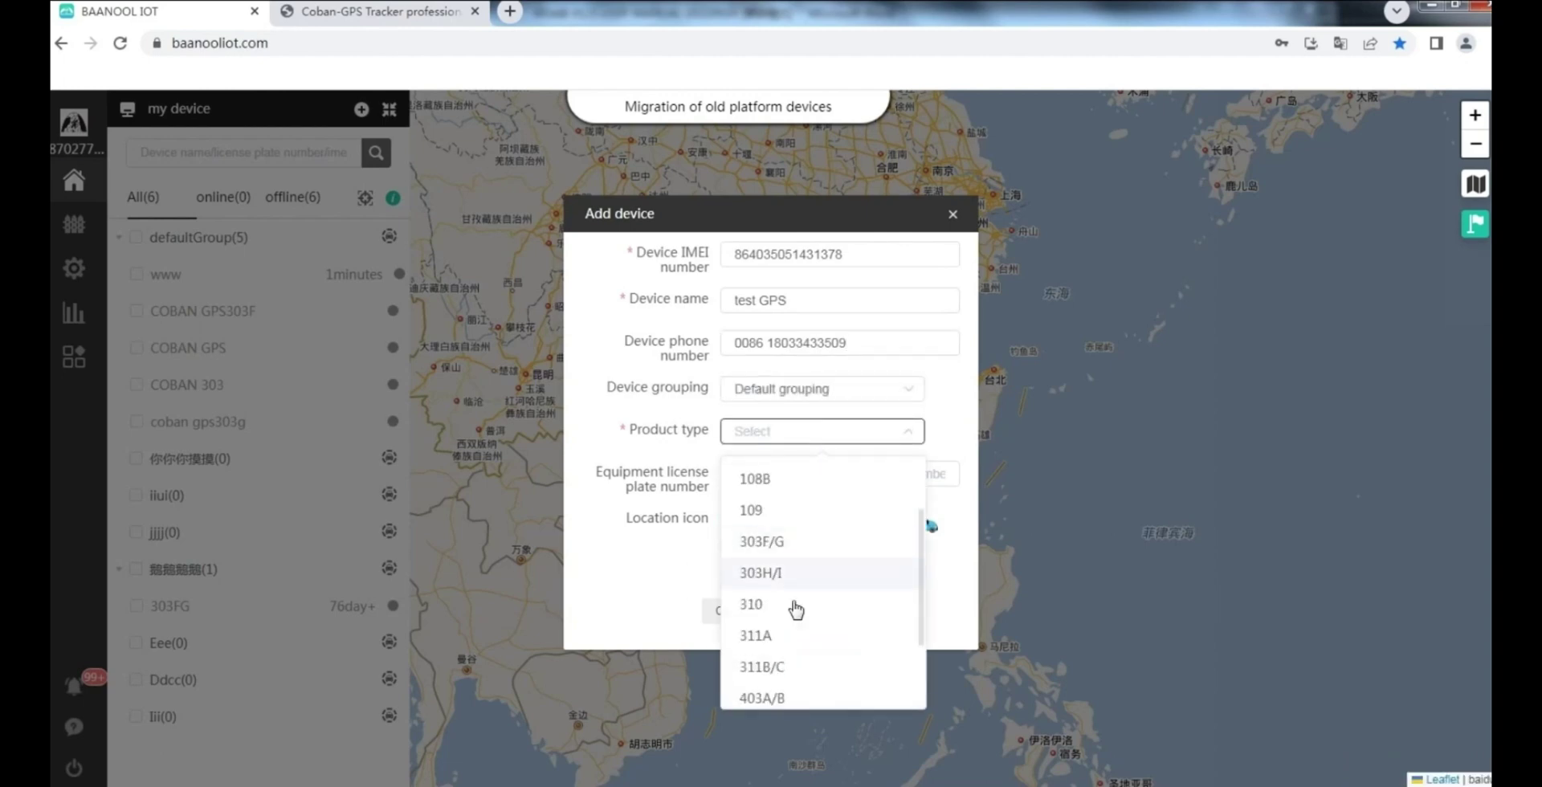
pyautogui.scroll(-2, 796, 610)
pyautogui.click(767, 620)
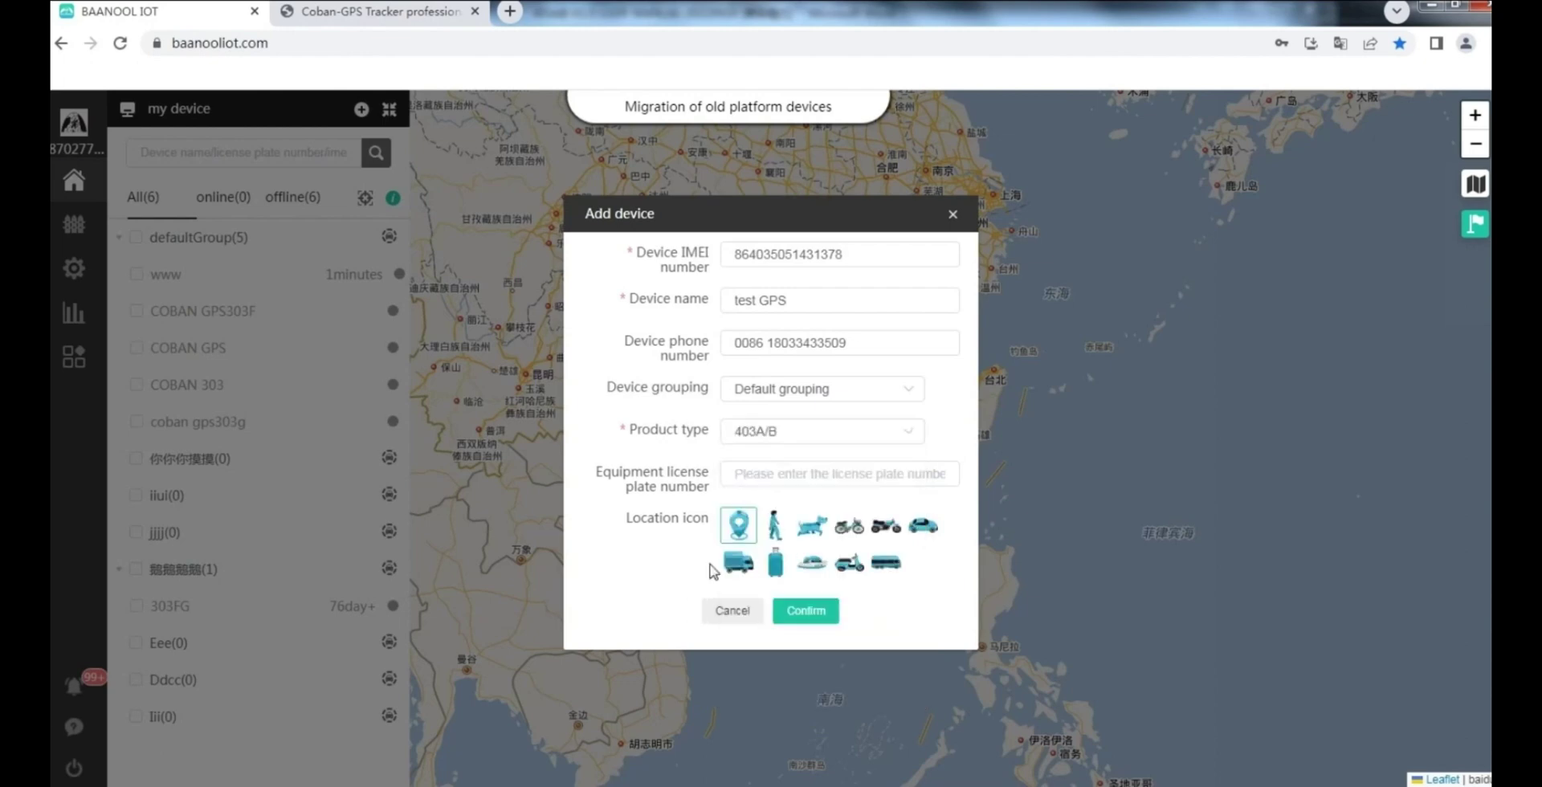
pyautogui.click(765, 485)
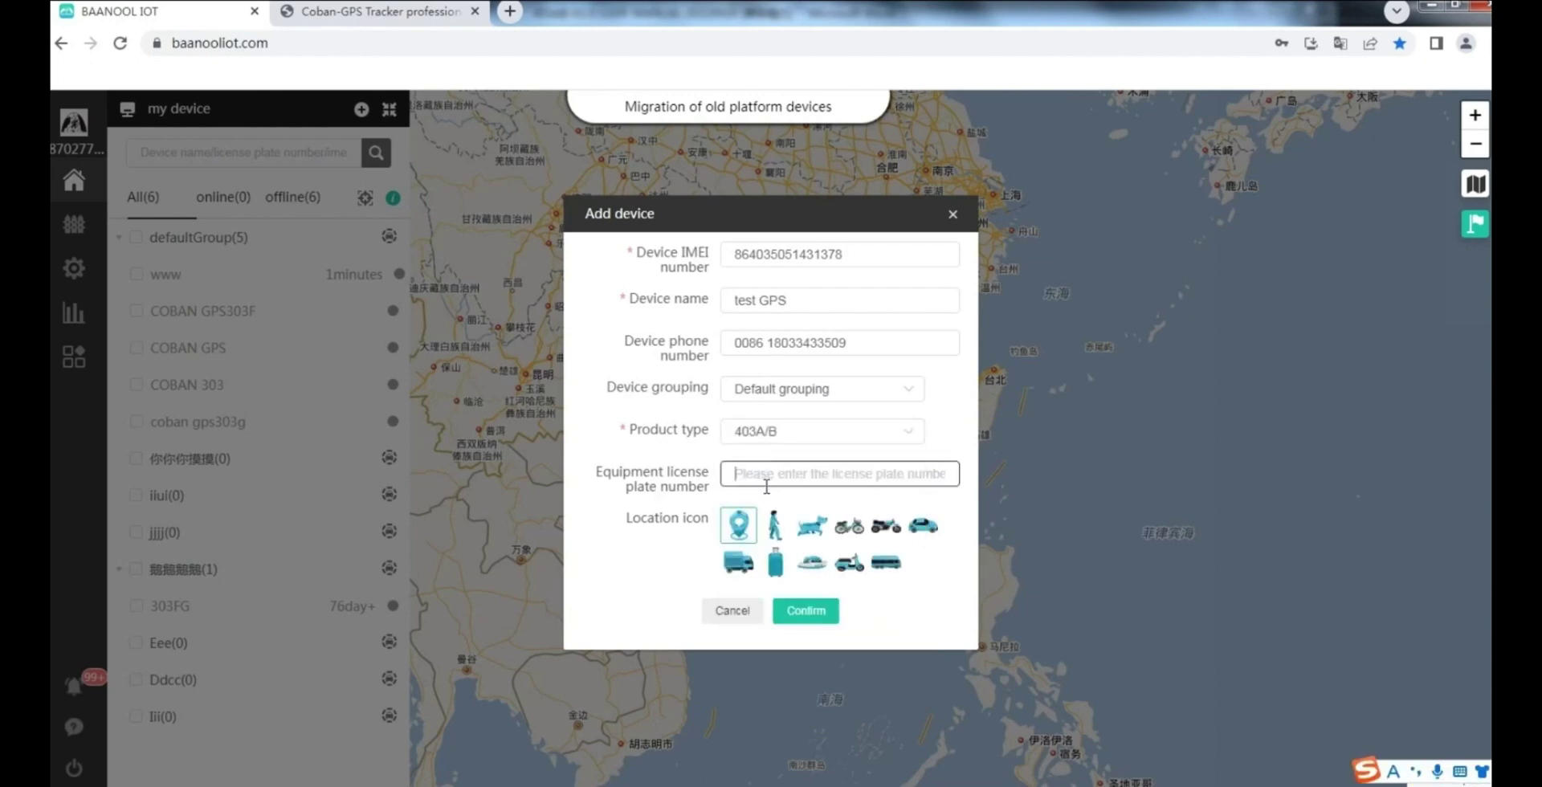
pyautogui.write('SUJ-')
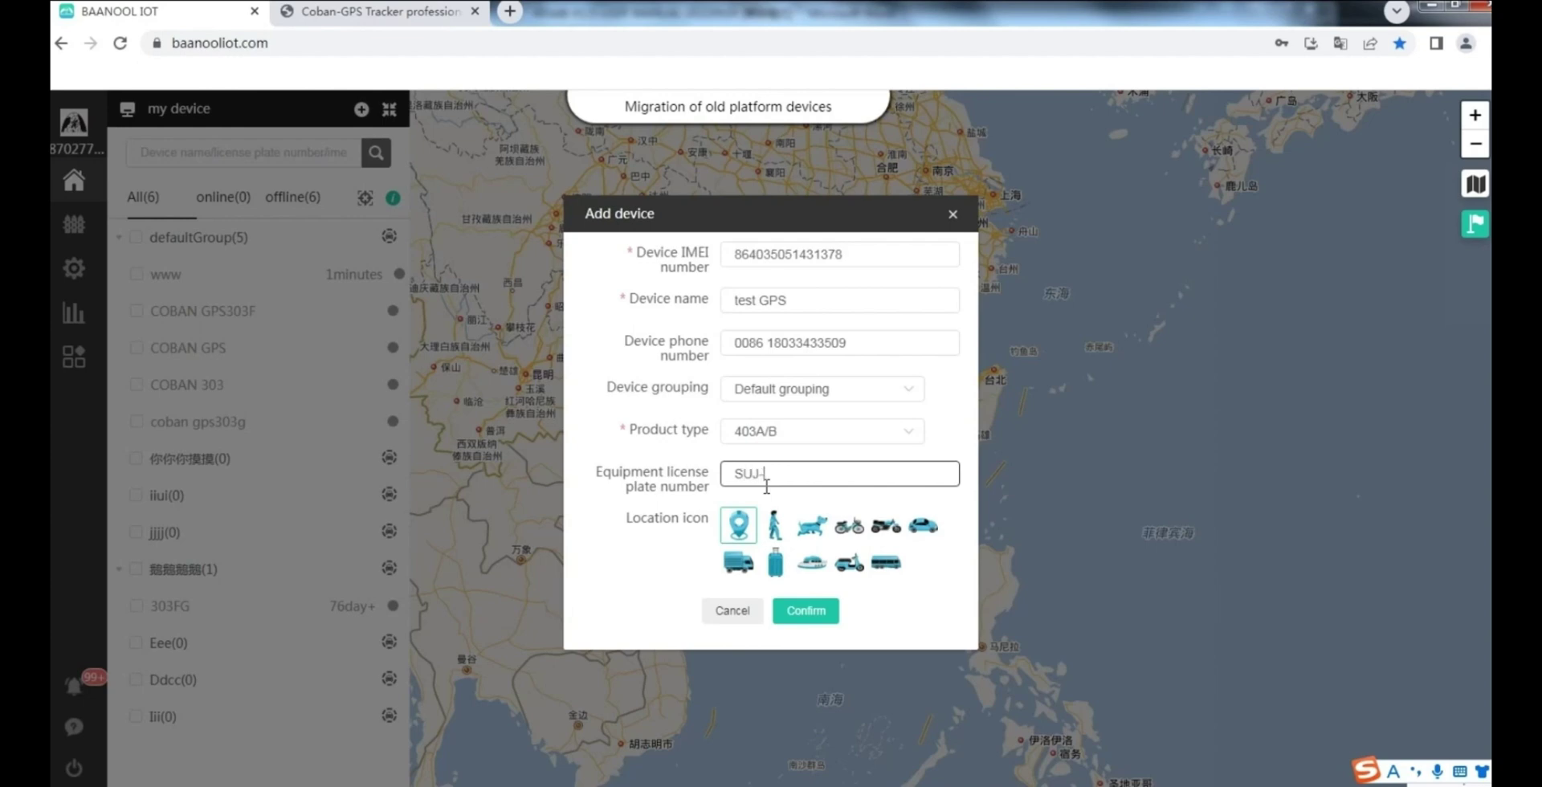
pyautogui.write('AAA-7')
pyautogui.click(661, 515)
pyautogui.click(740, 564)
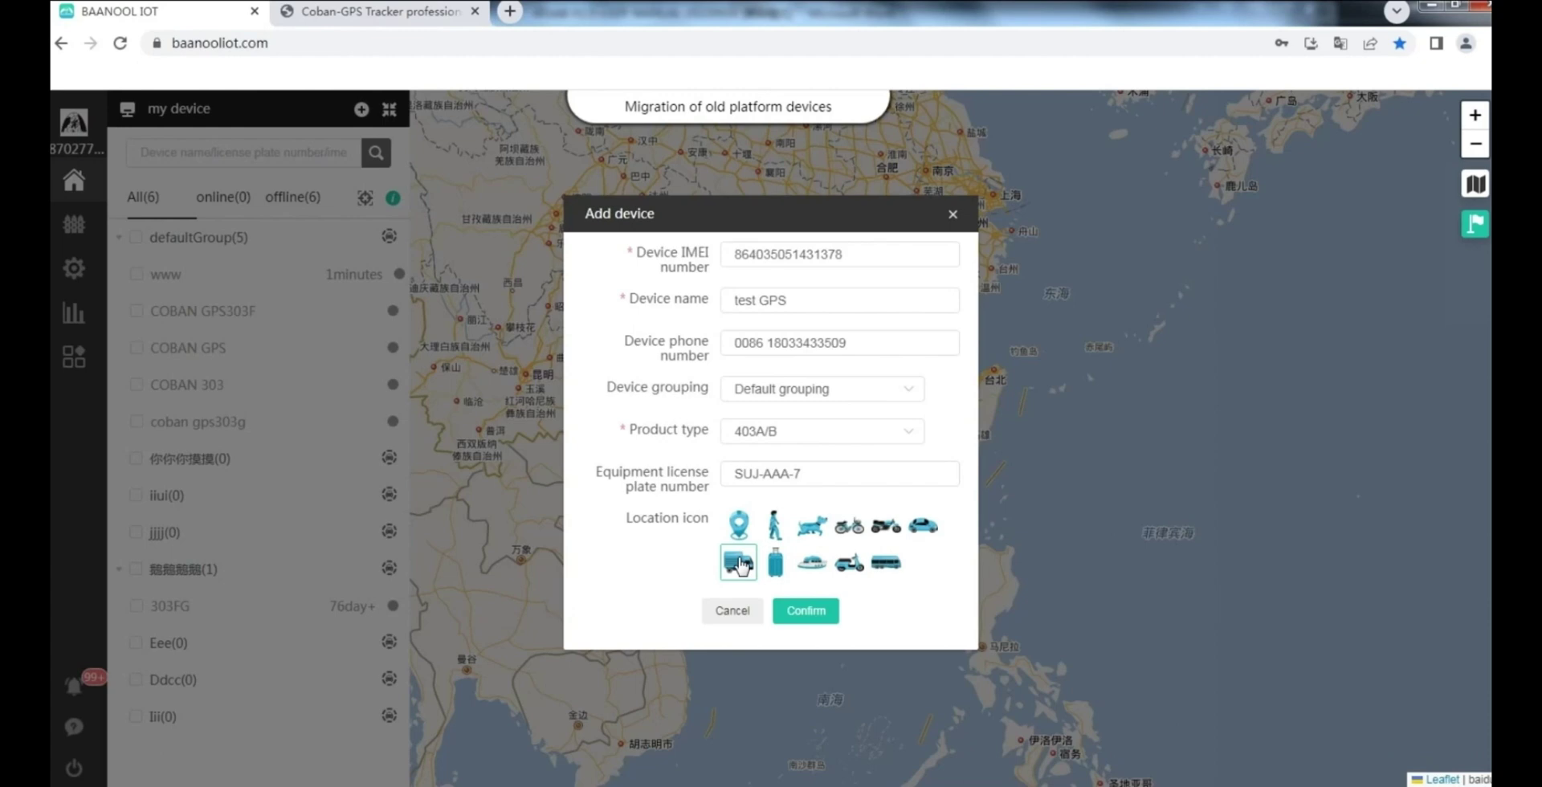
# Confirm the new test GPS device, show it on the map, and open its status details
pyautogui.click(806, 610)
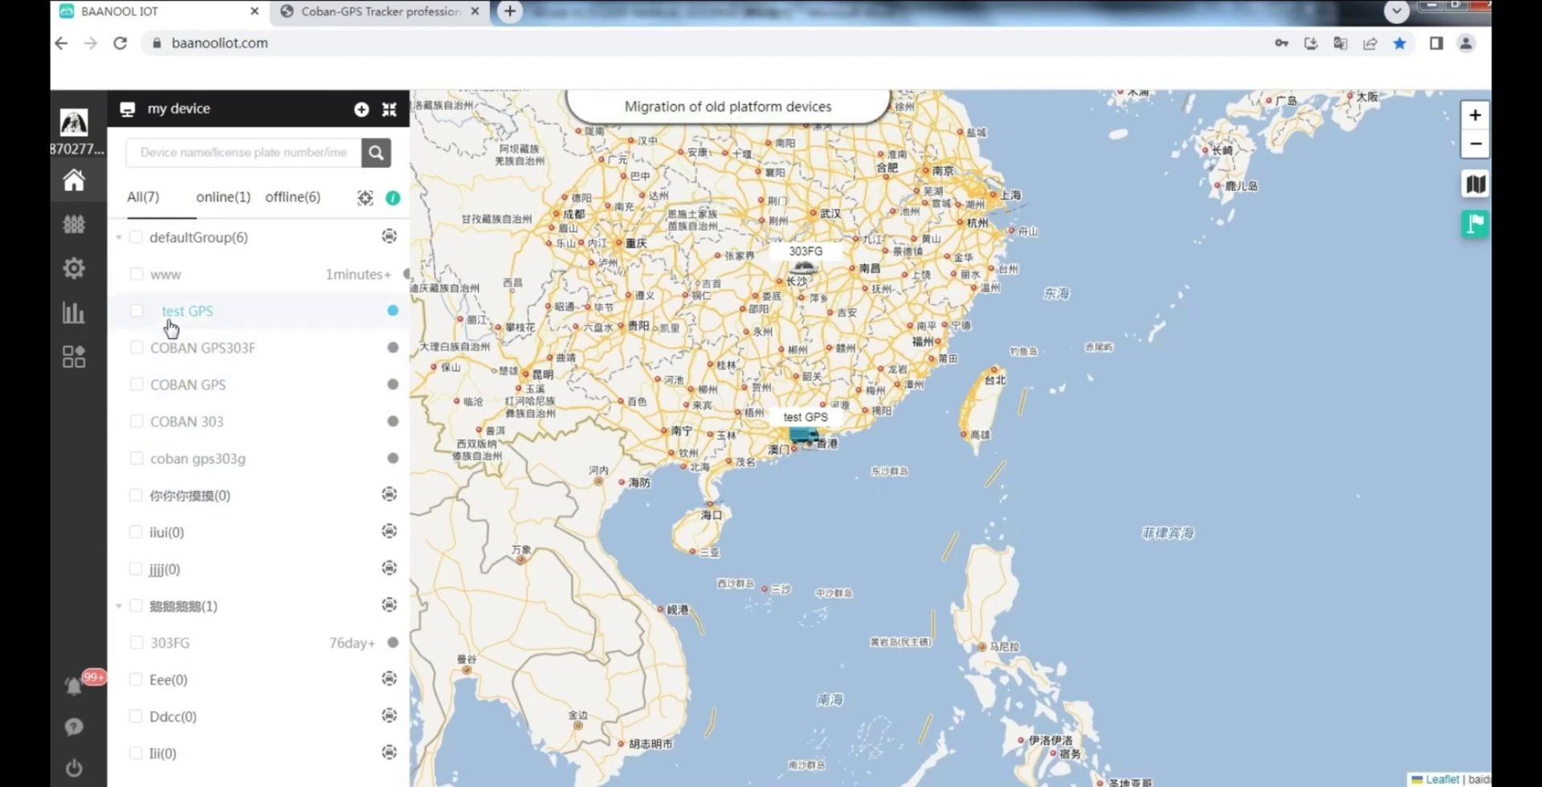
pyautogui.click(137, 312)
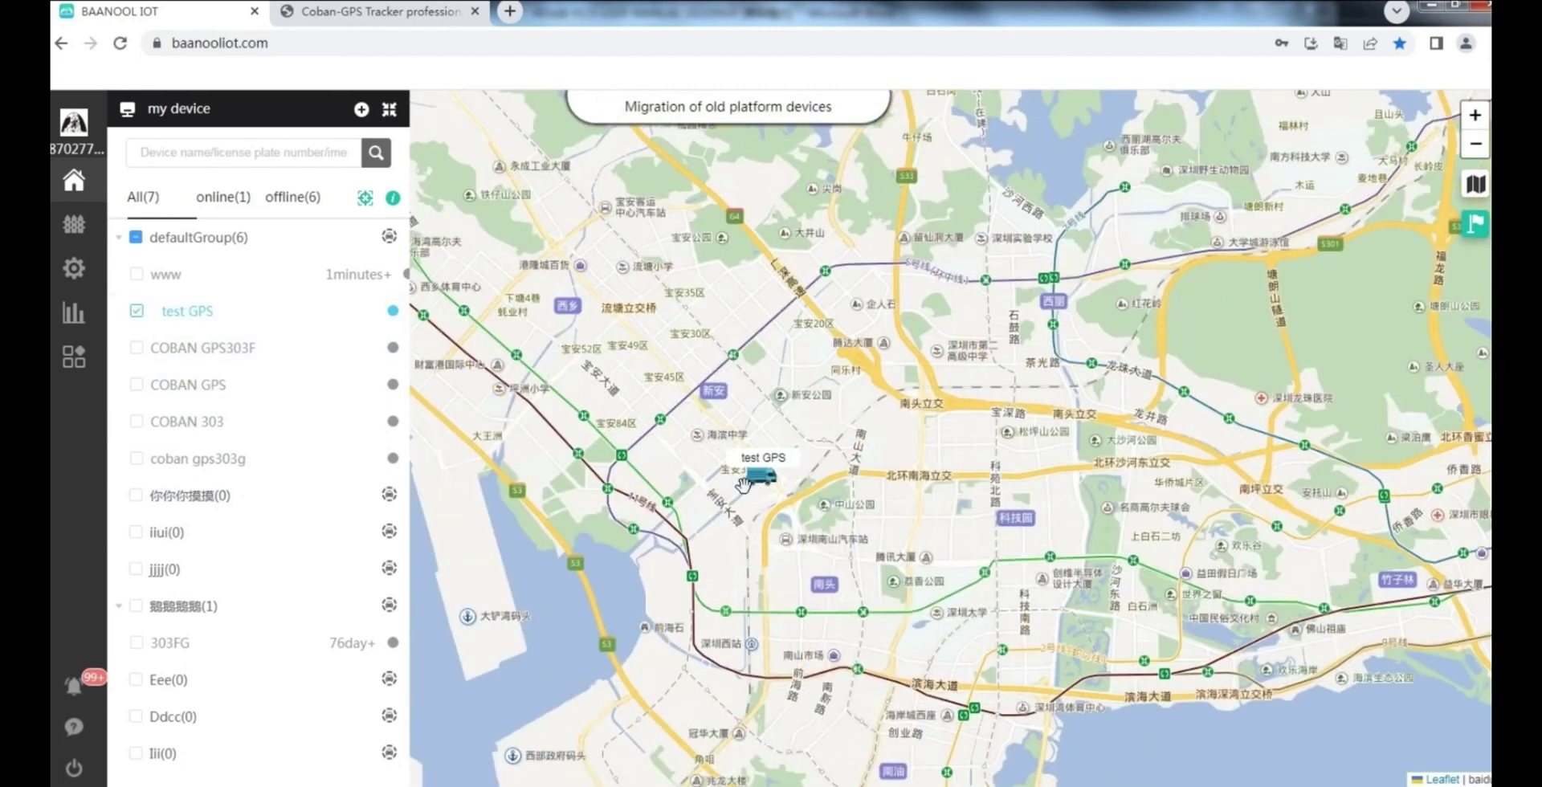
pyautogui.click(759, 482)
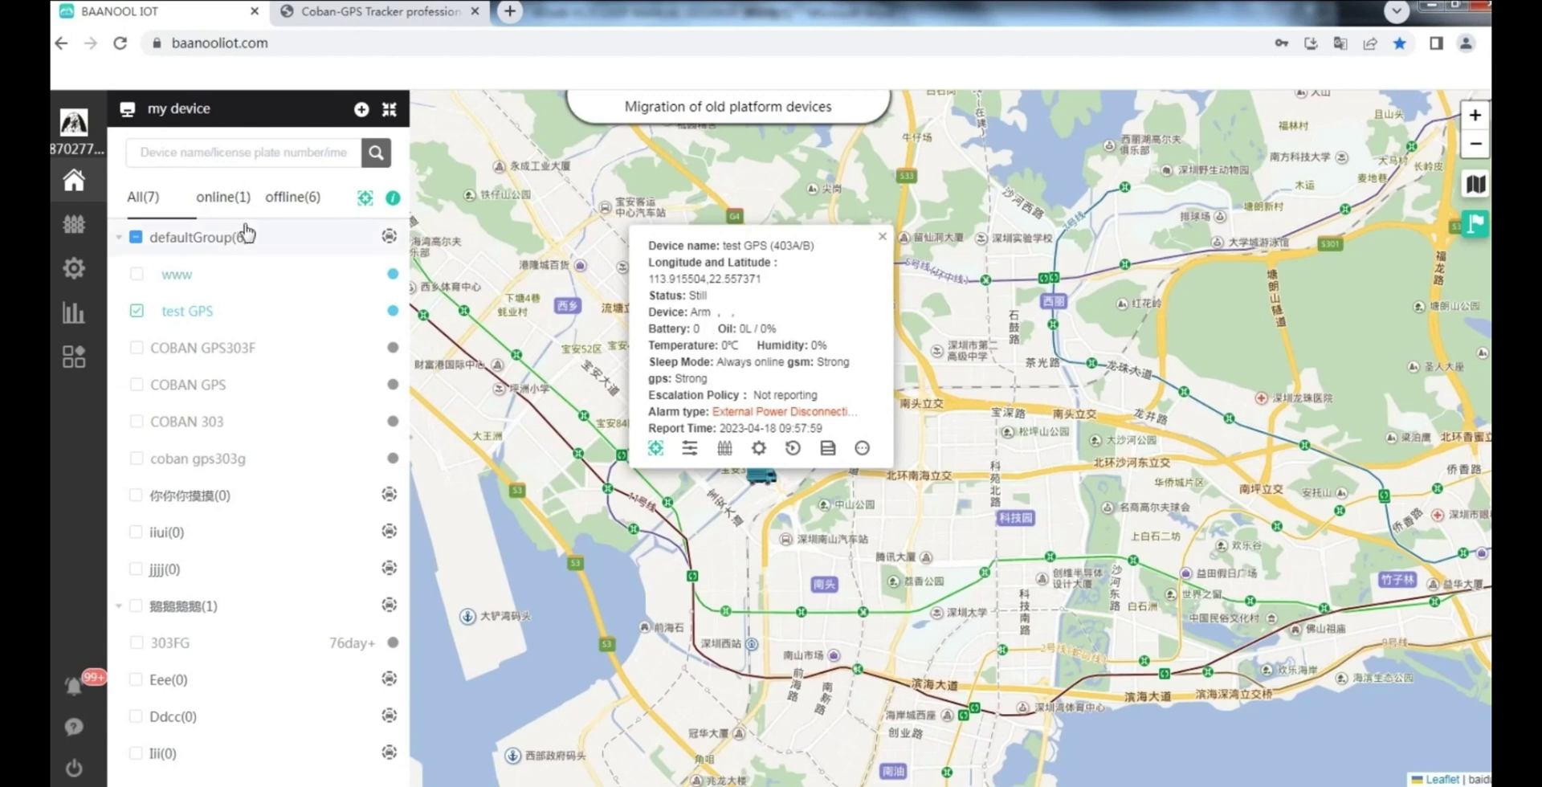
# Open the Bind the device table from the sidebar grid flyout and point out the test GPS row
pyautogui.moveTo(74, 355)
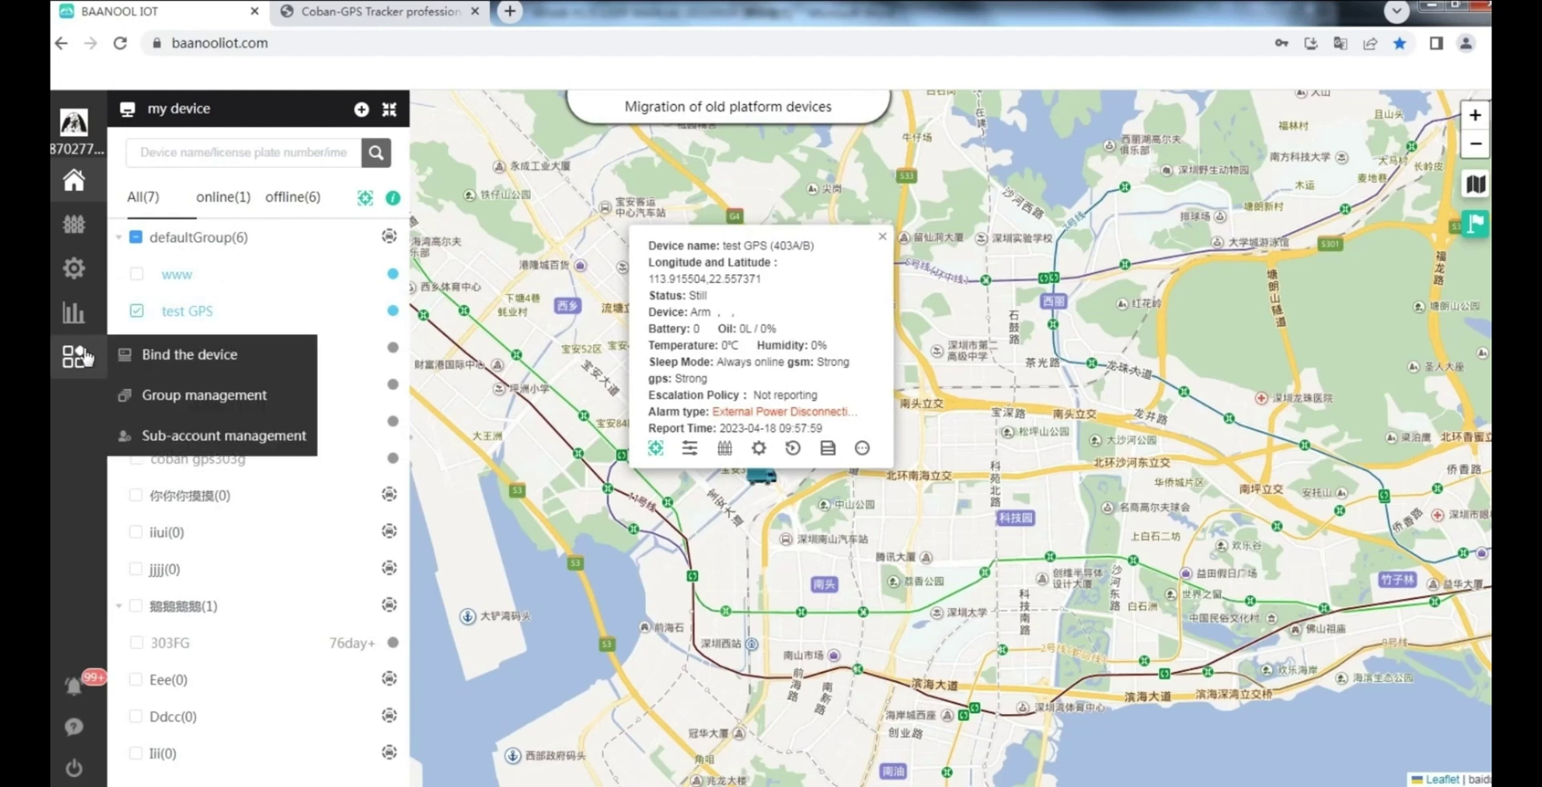
pyautogui.click(178, 359)
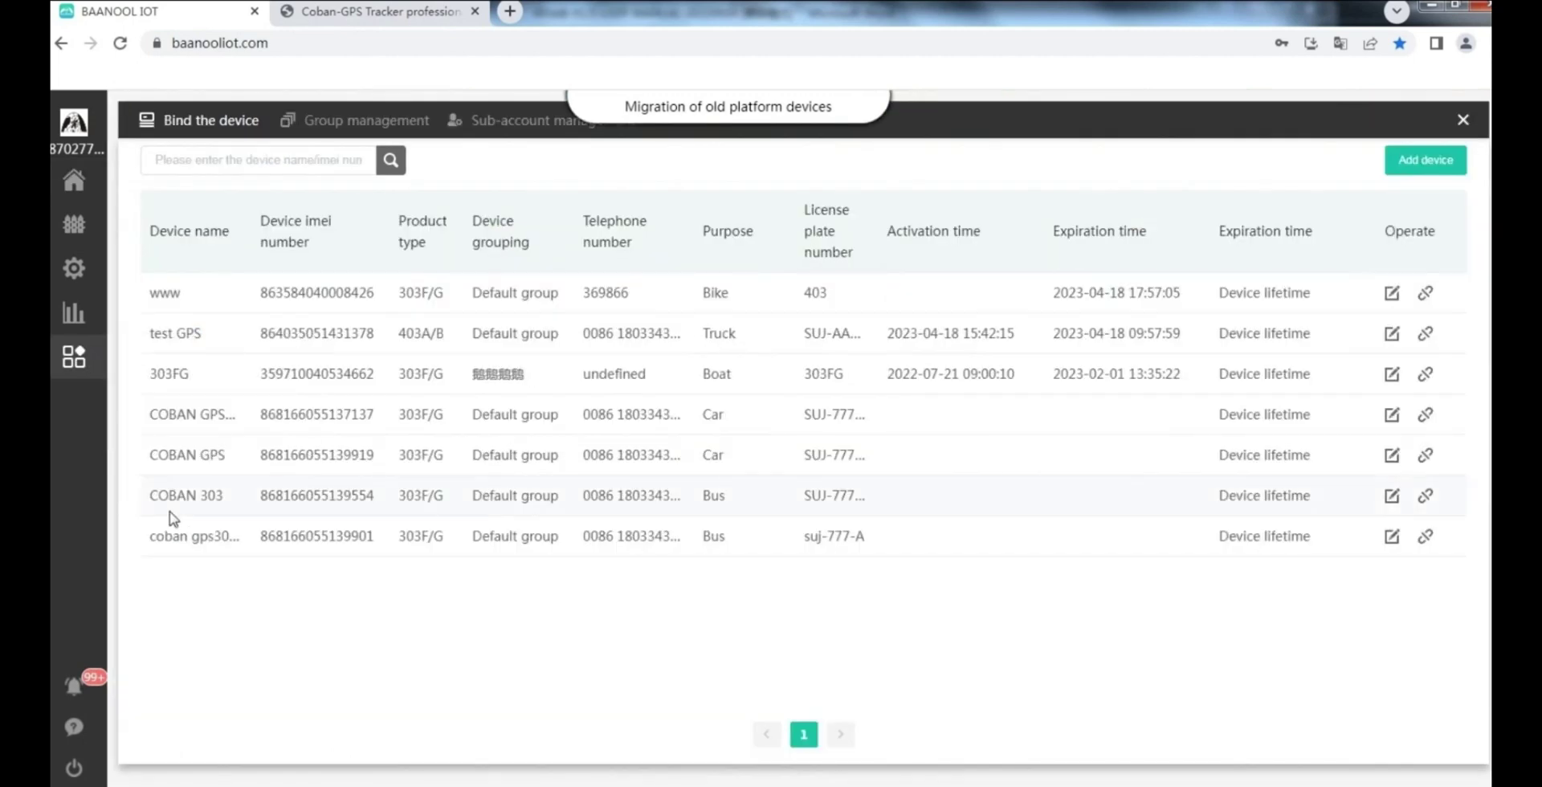
pyautogui.moveTo(145, 331); pyautogui.dragTo(1398, 343)
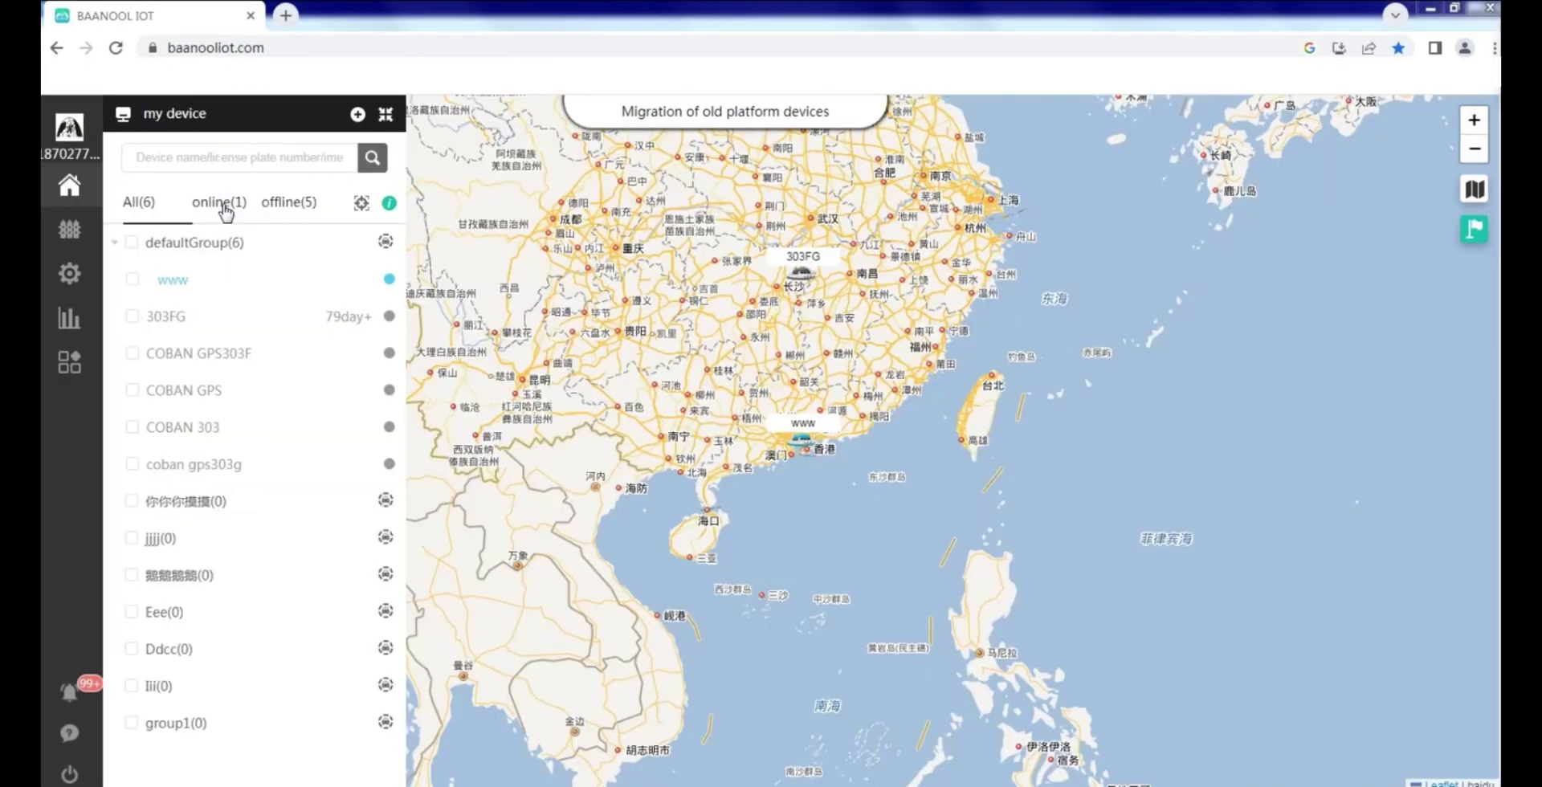
# Filter to online(1) devices, show www on the map, and open its status popup
pyautogui.click(221, 202)
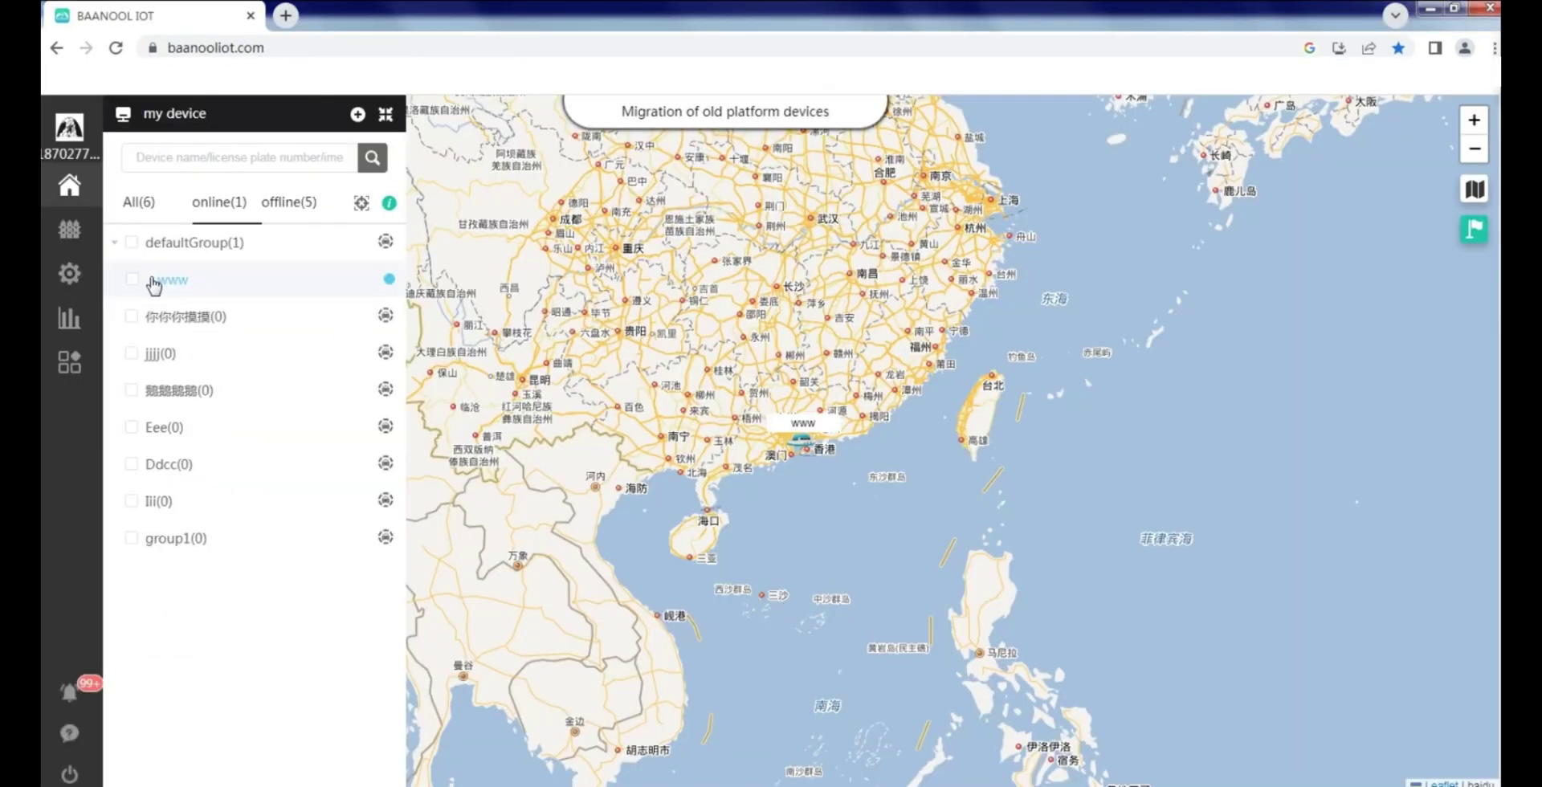
pyautogui.click(133, 280)
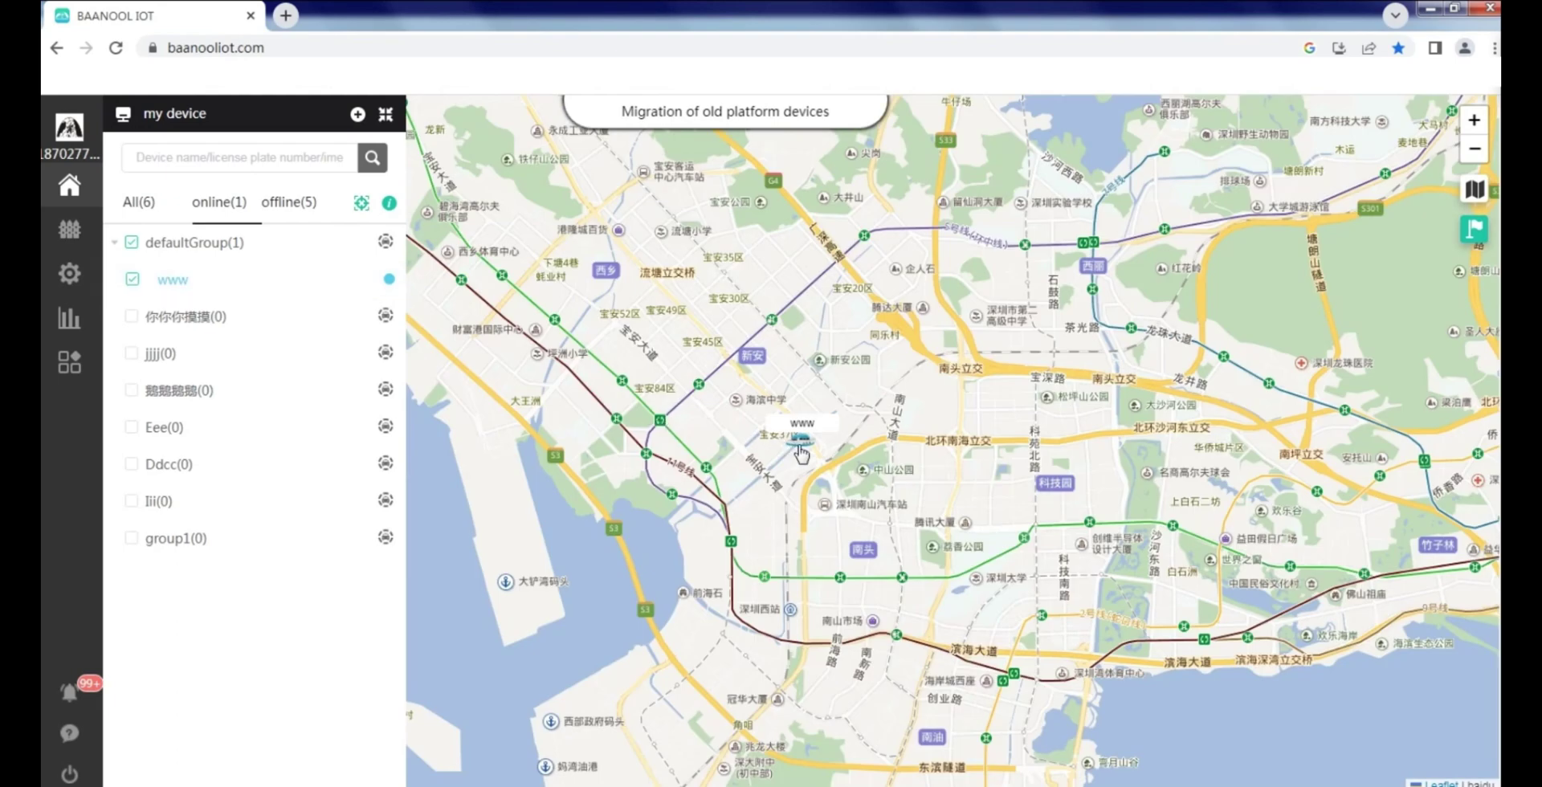
pyautogui.click(801, 449)
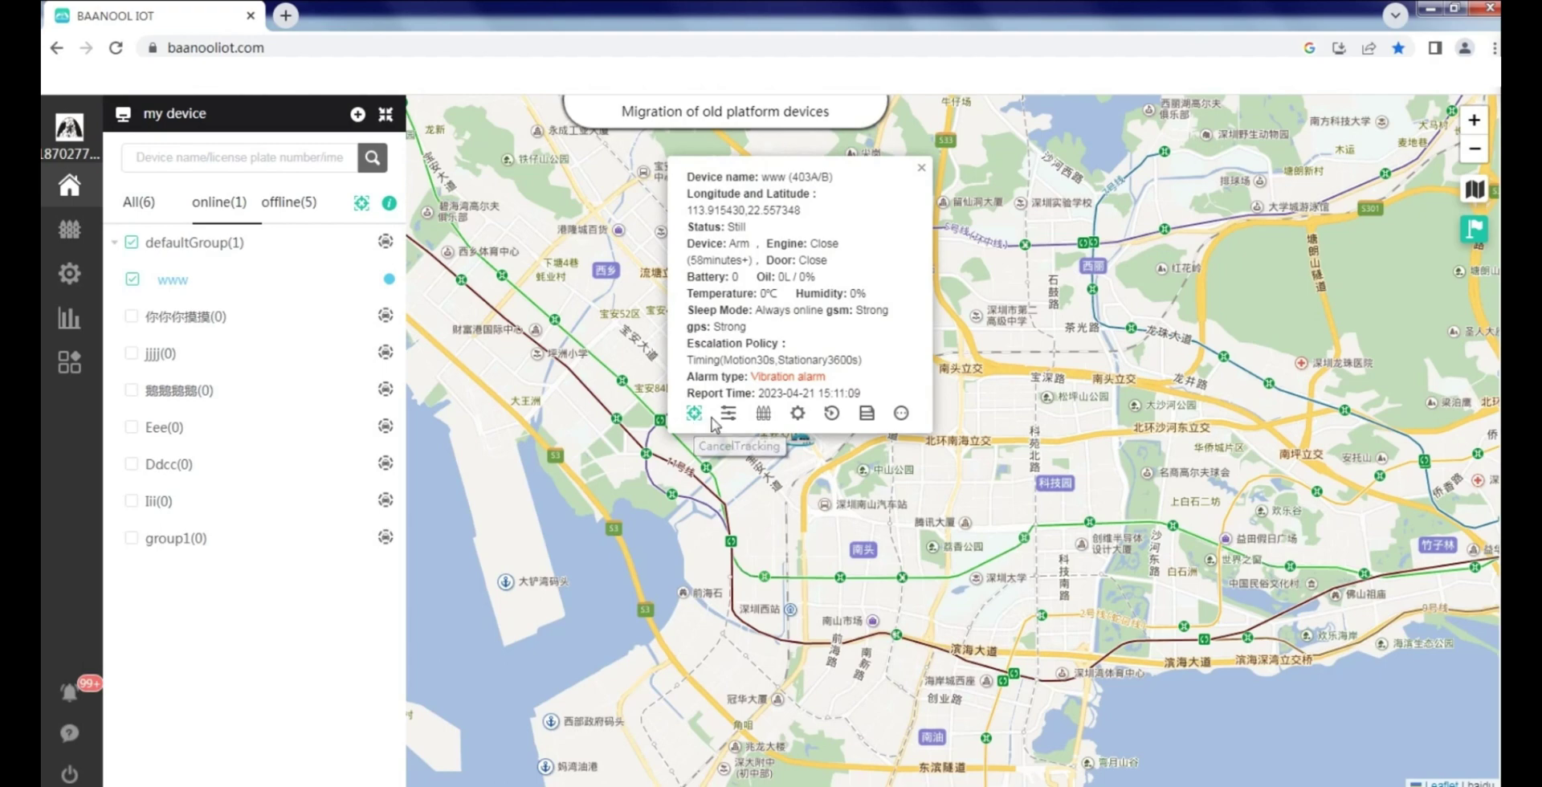
# Send www an Escalation Policy of Motion 30 s and Stationary 3600 s, and check the success message
pyautogui.click(727, 412)
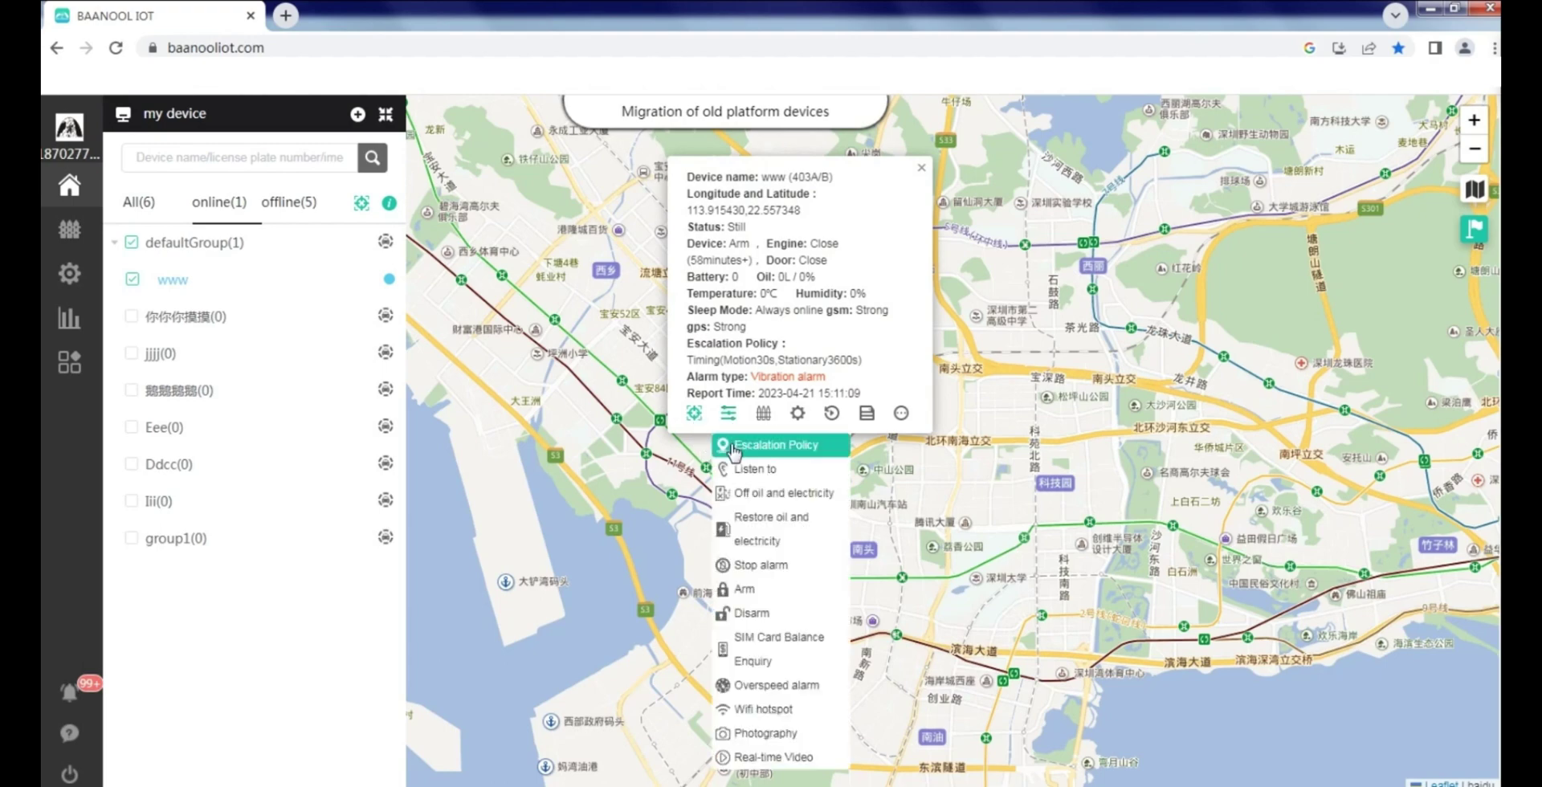
pyautogui.click(733, 445)
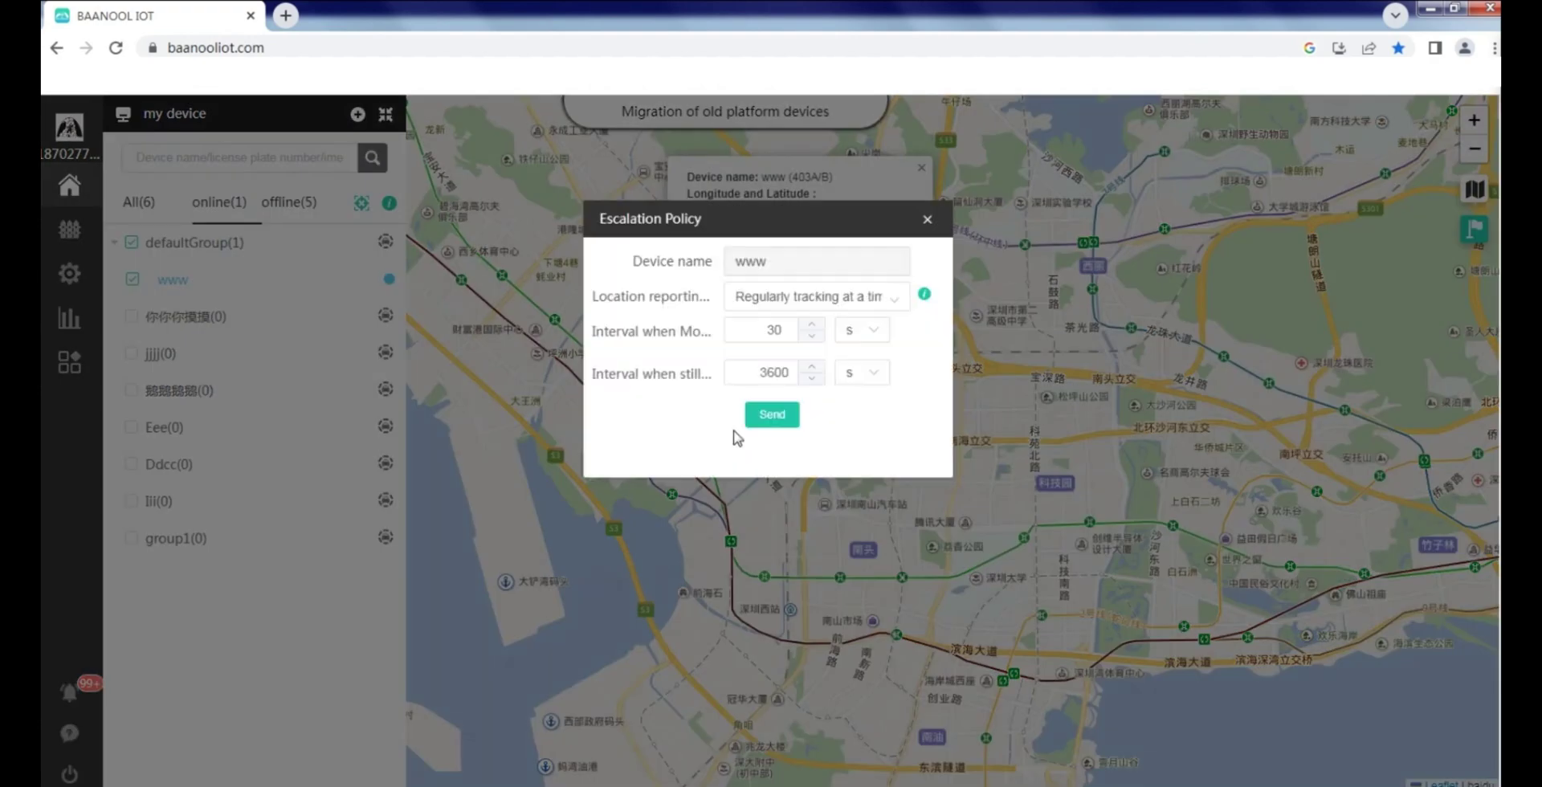
pyautogui.click(766, 374)
pyautogui.click(771, 418)
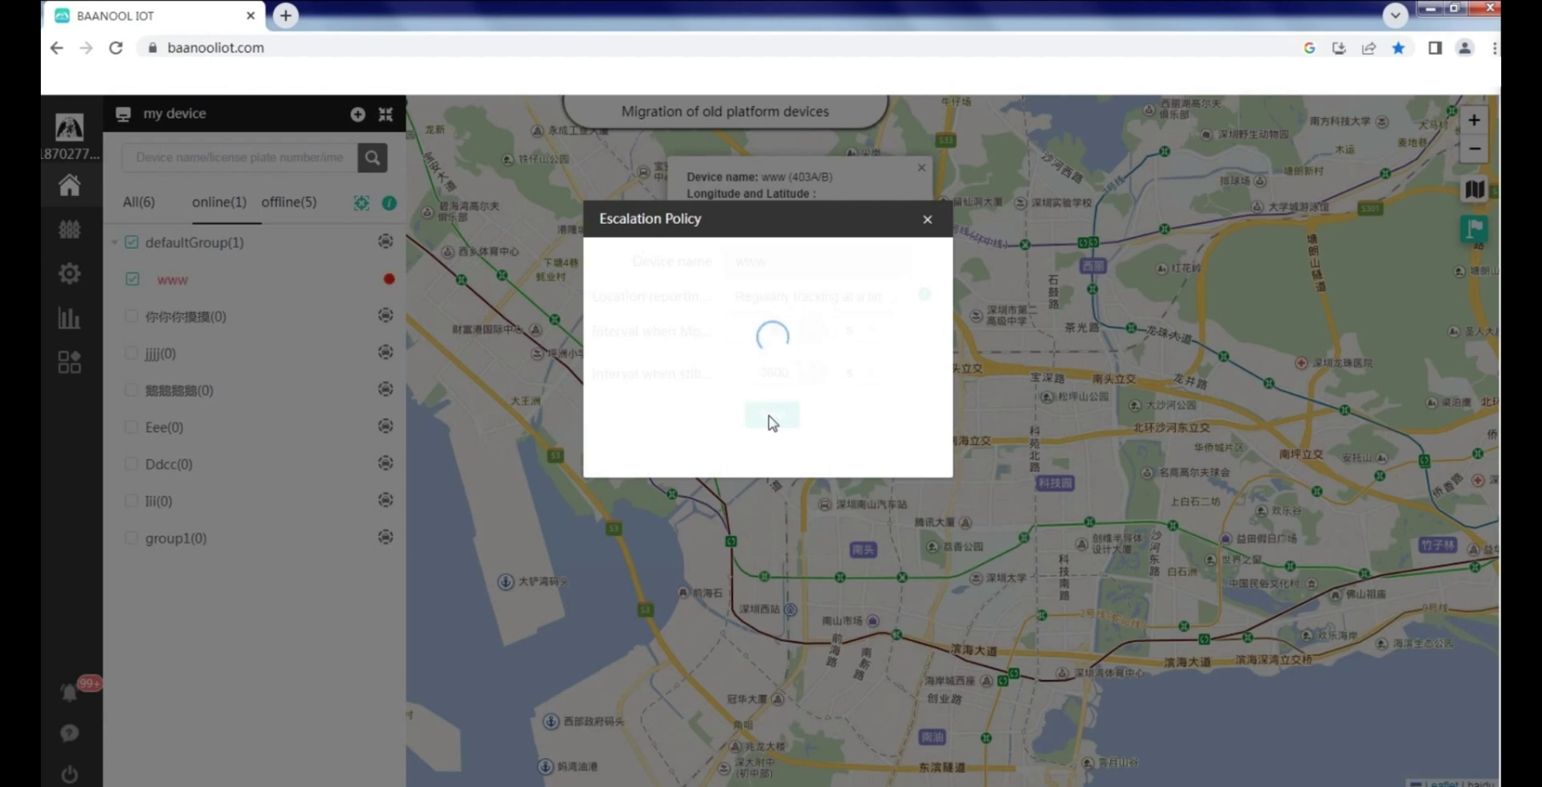
pyautogui.moveTo(774, 419)
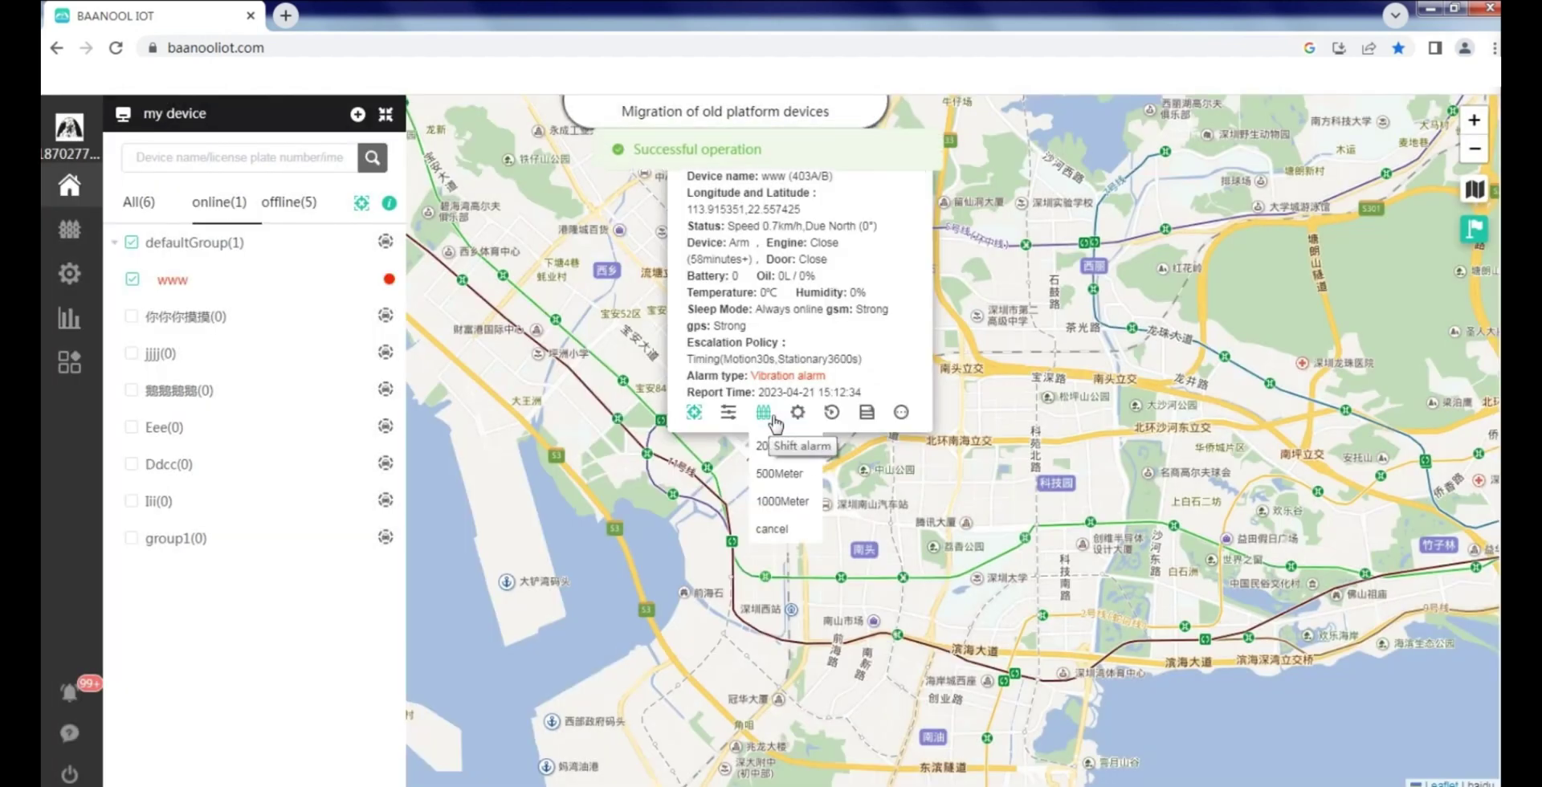
pyautogui.moveTo(634, 150); pyautogui.dragTo(762, 150)
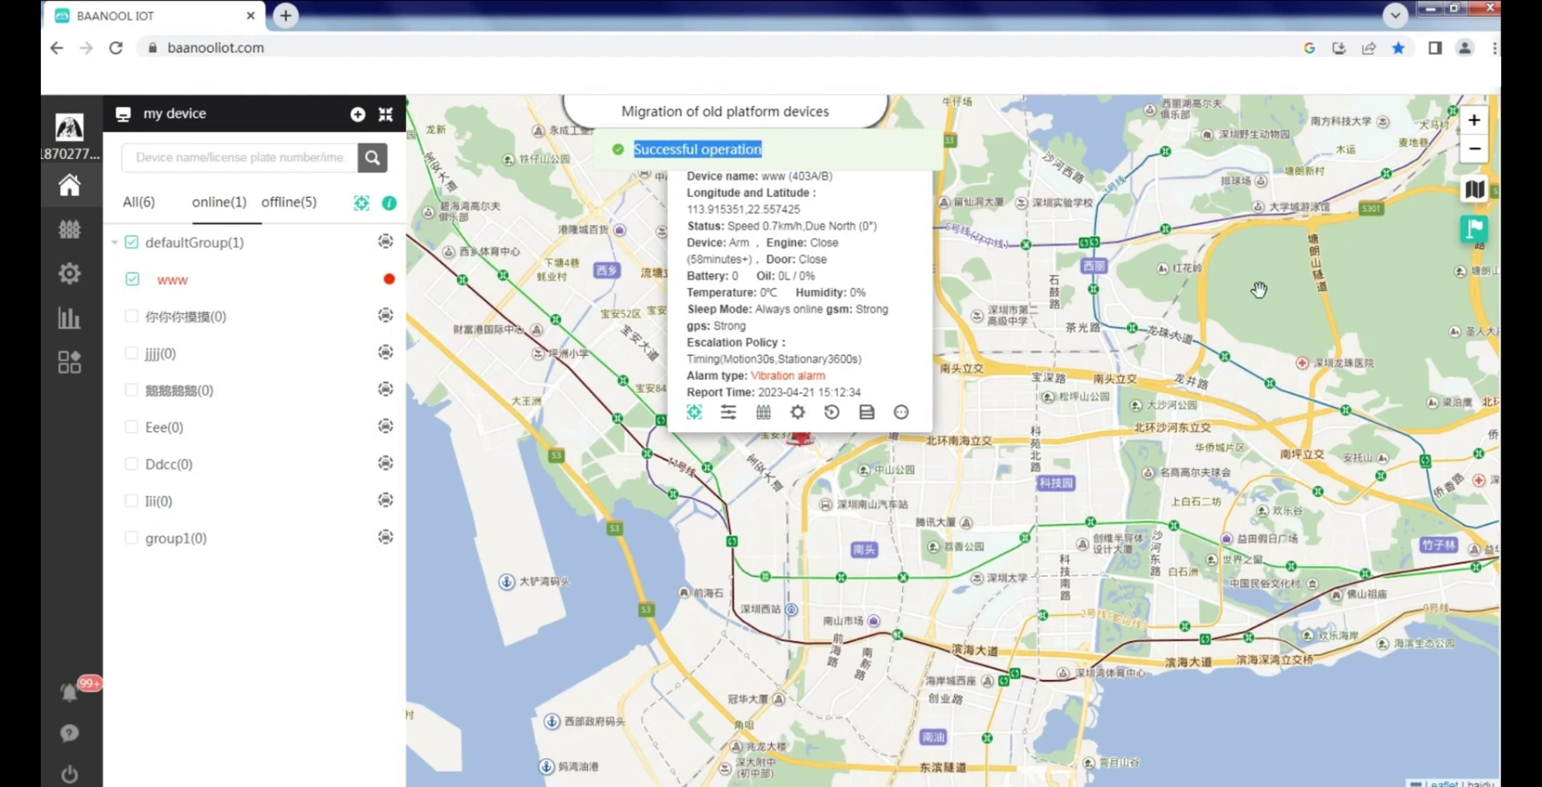
# Toggle the Hide name flag off and back on, then switch the map to GoogleMap
pyautogui.click(1487, 203)
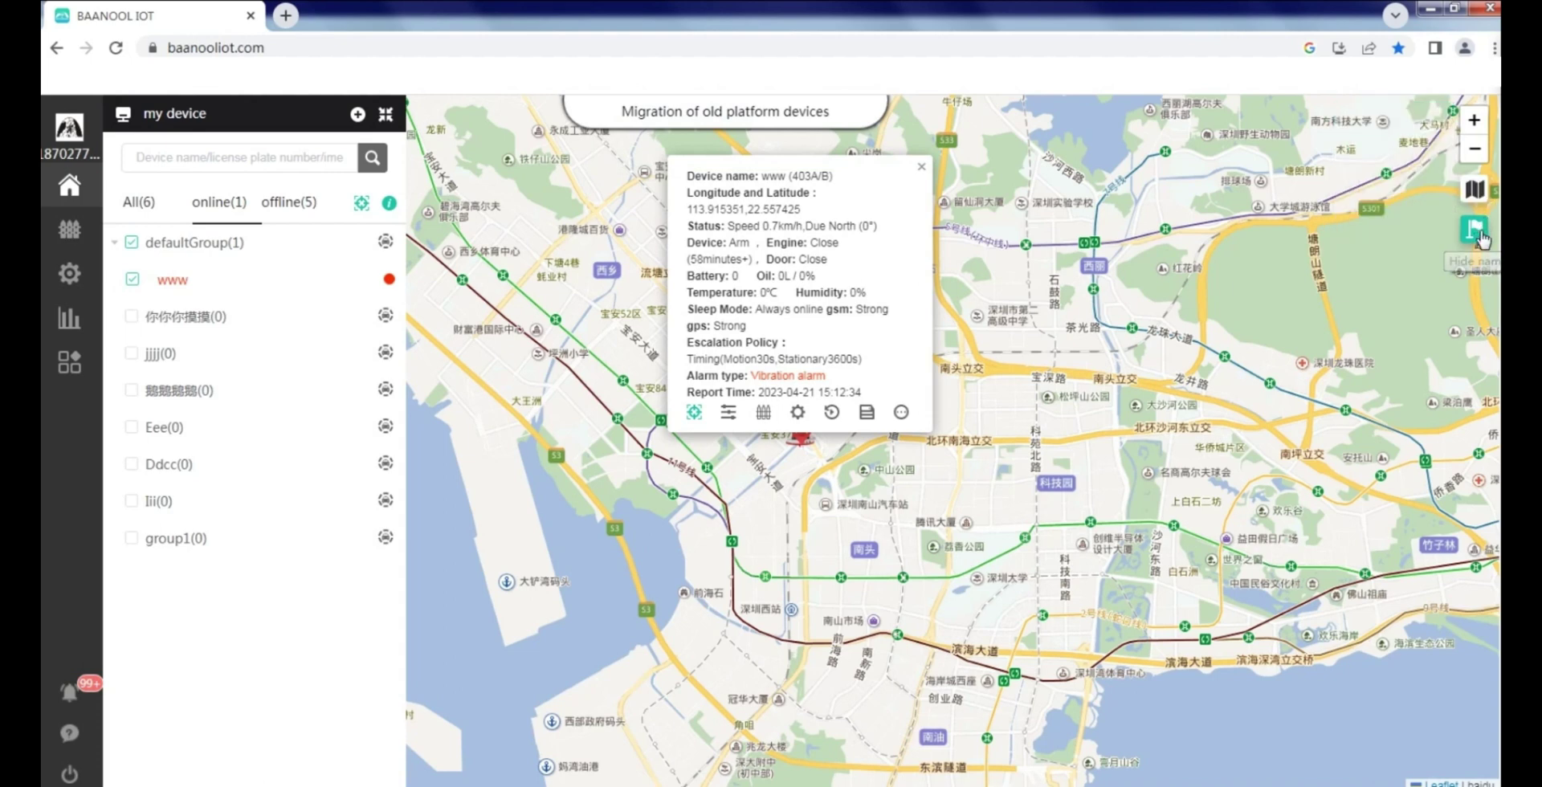
pyautogui.click(1478, 231)
pyautogui.click(1478, 232)
pyautogui.moveTo(1468, 201)
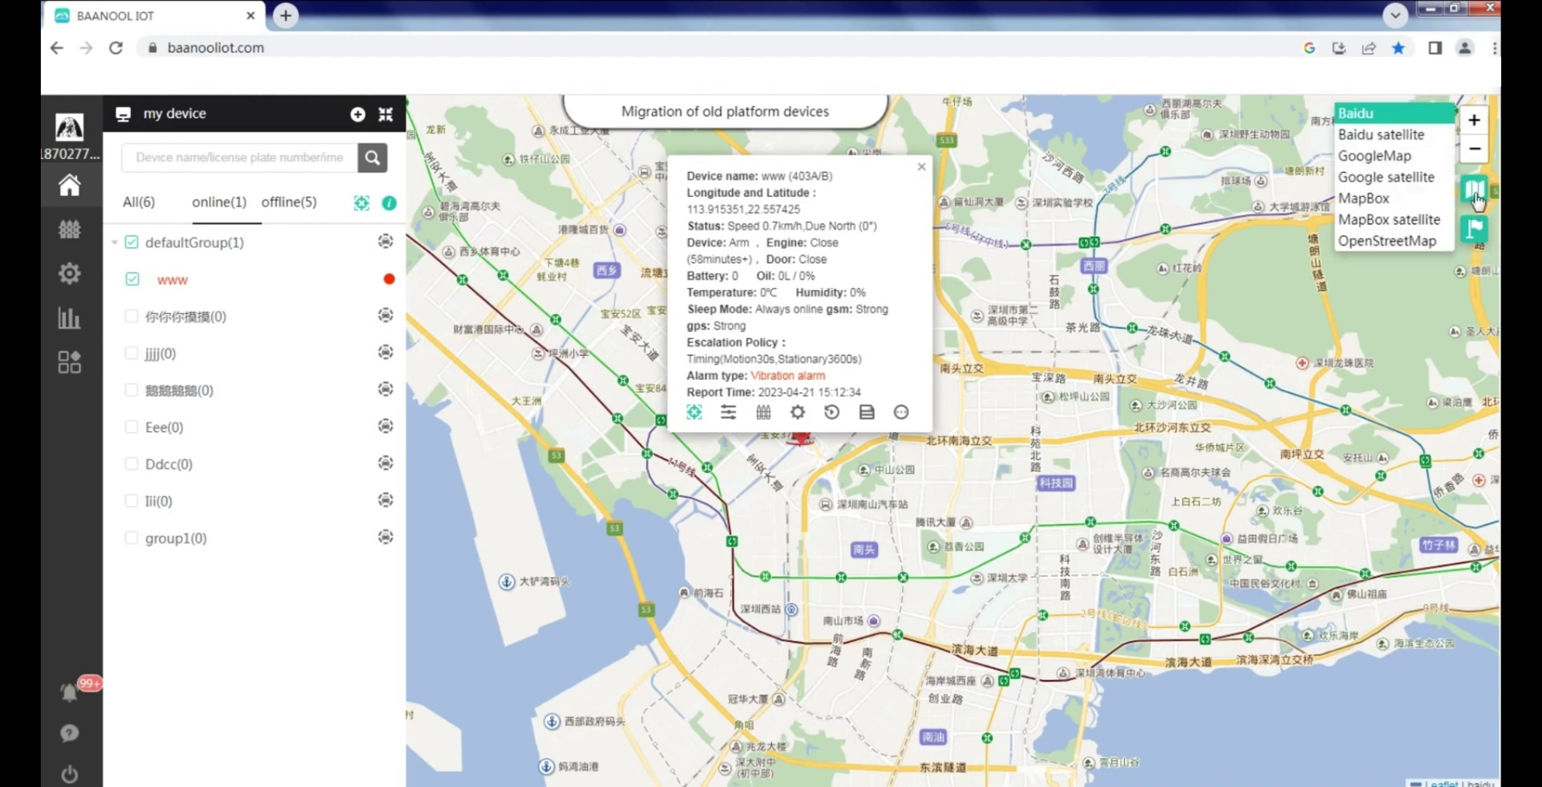
pyautogui.click(1397, 156)
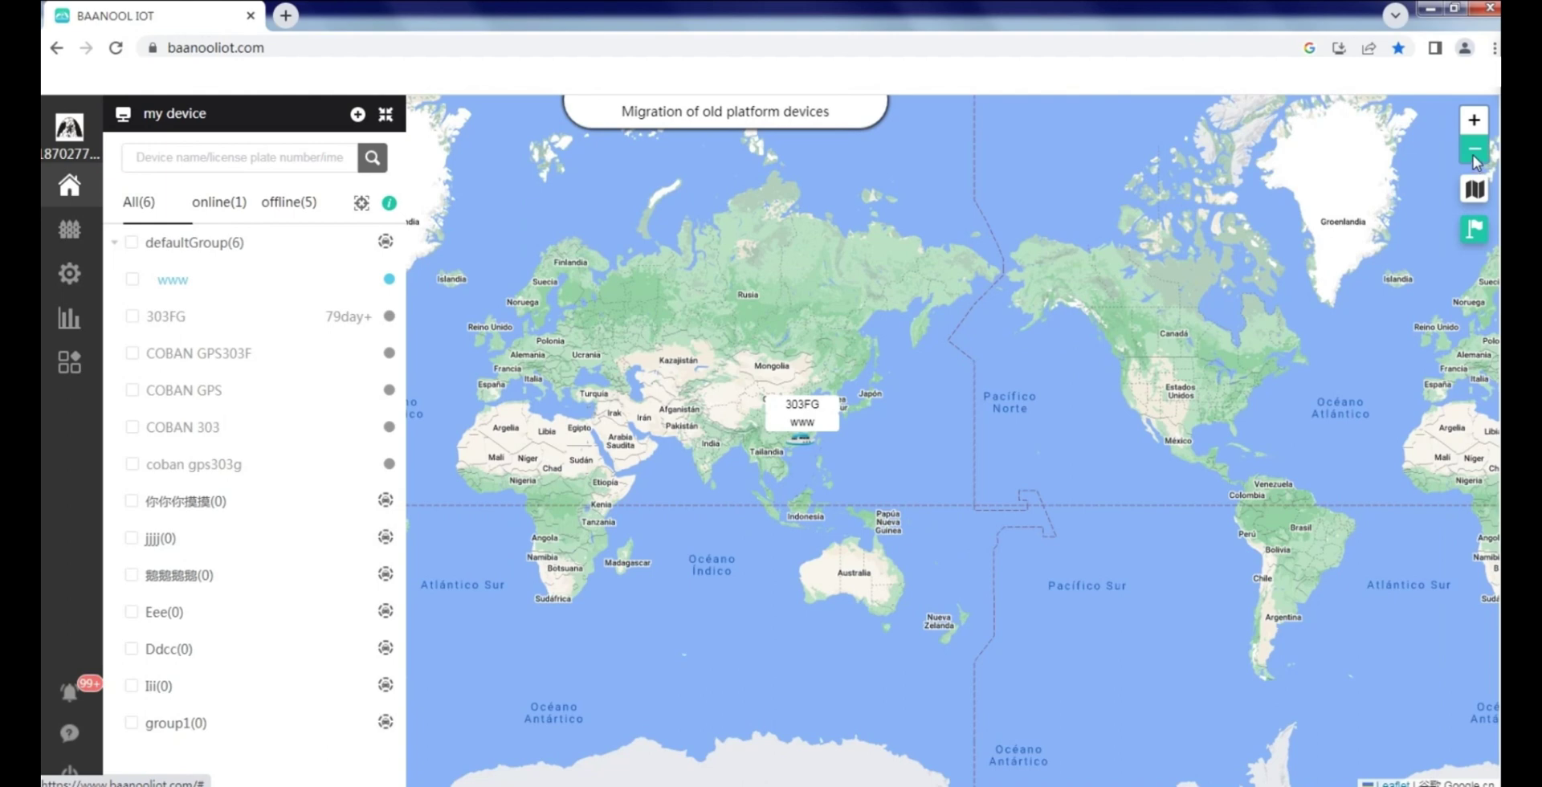
# Check the www device's status details on the map, then close them
pyautogui.click(803, 440)
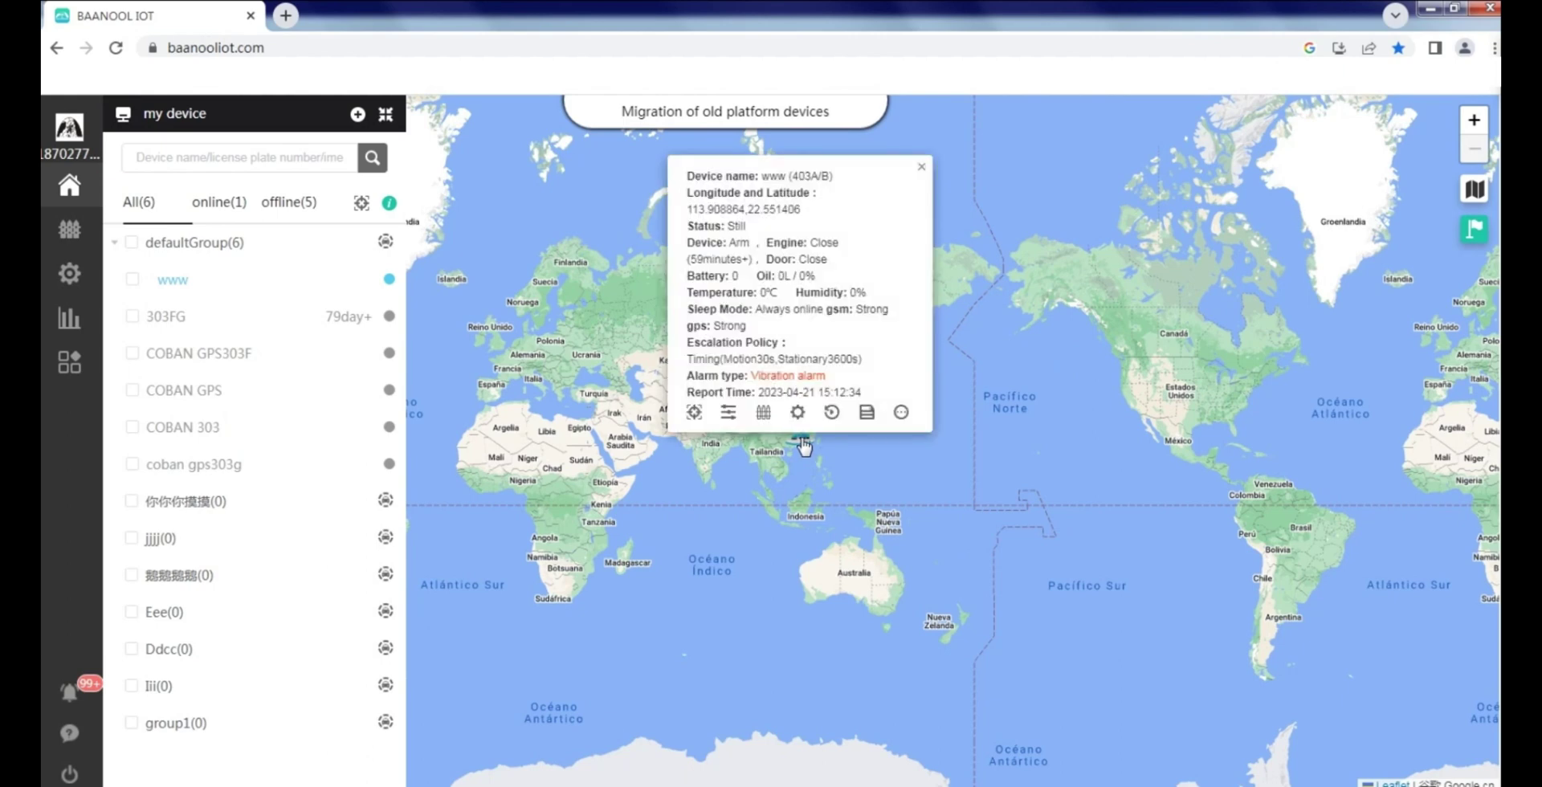
pyautogui.click(795, 509)
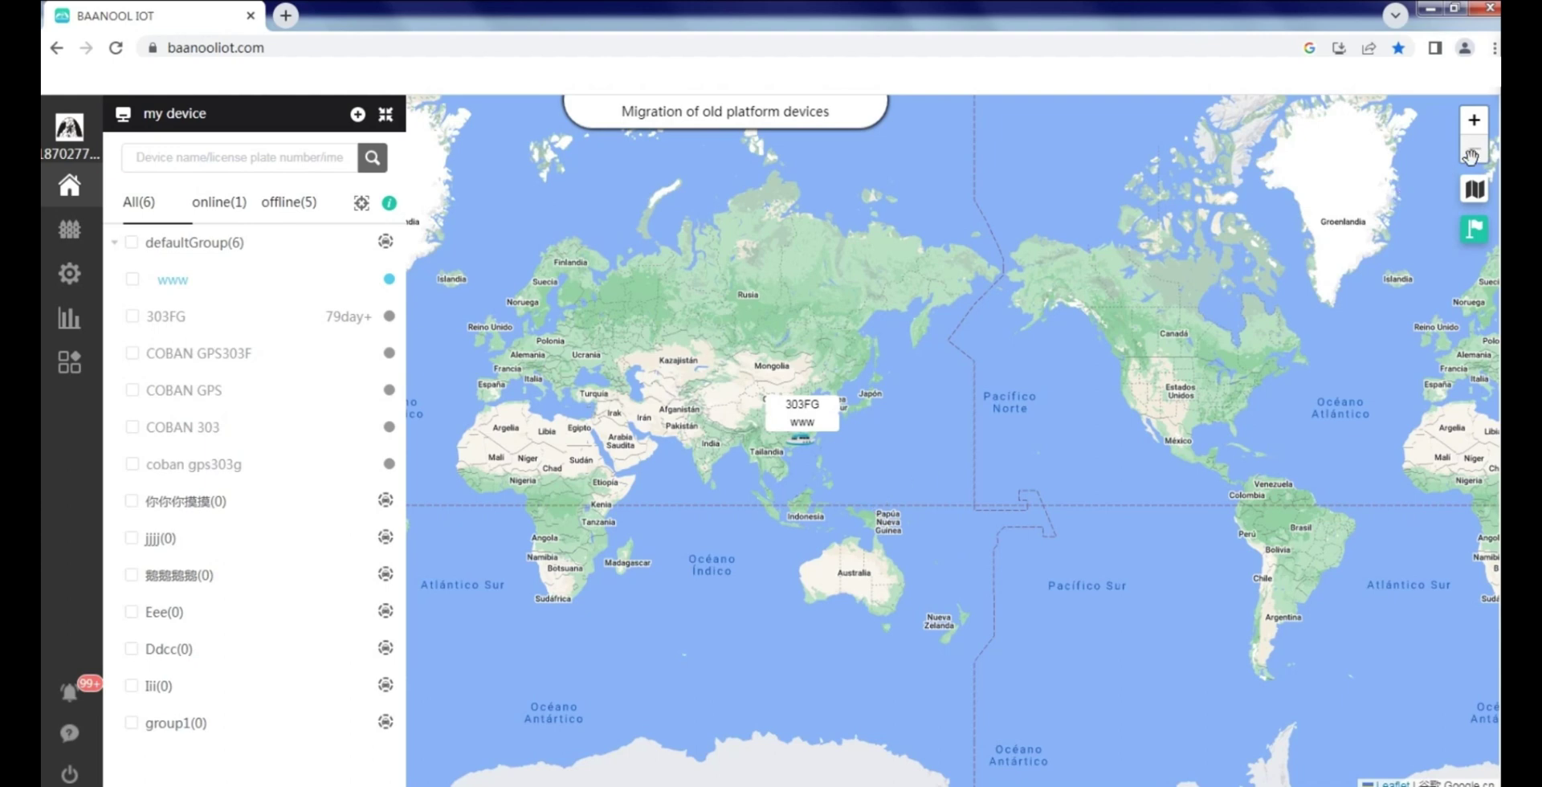
pyautogui.click(1475, 191)
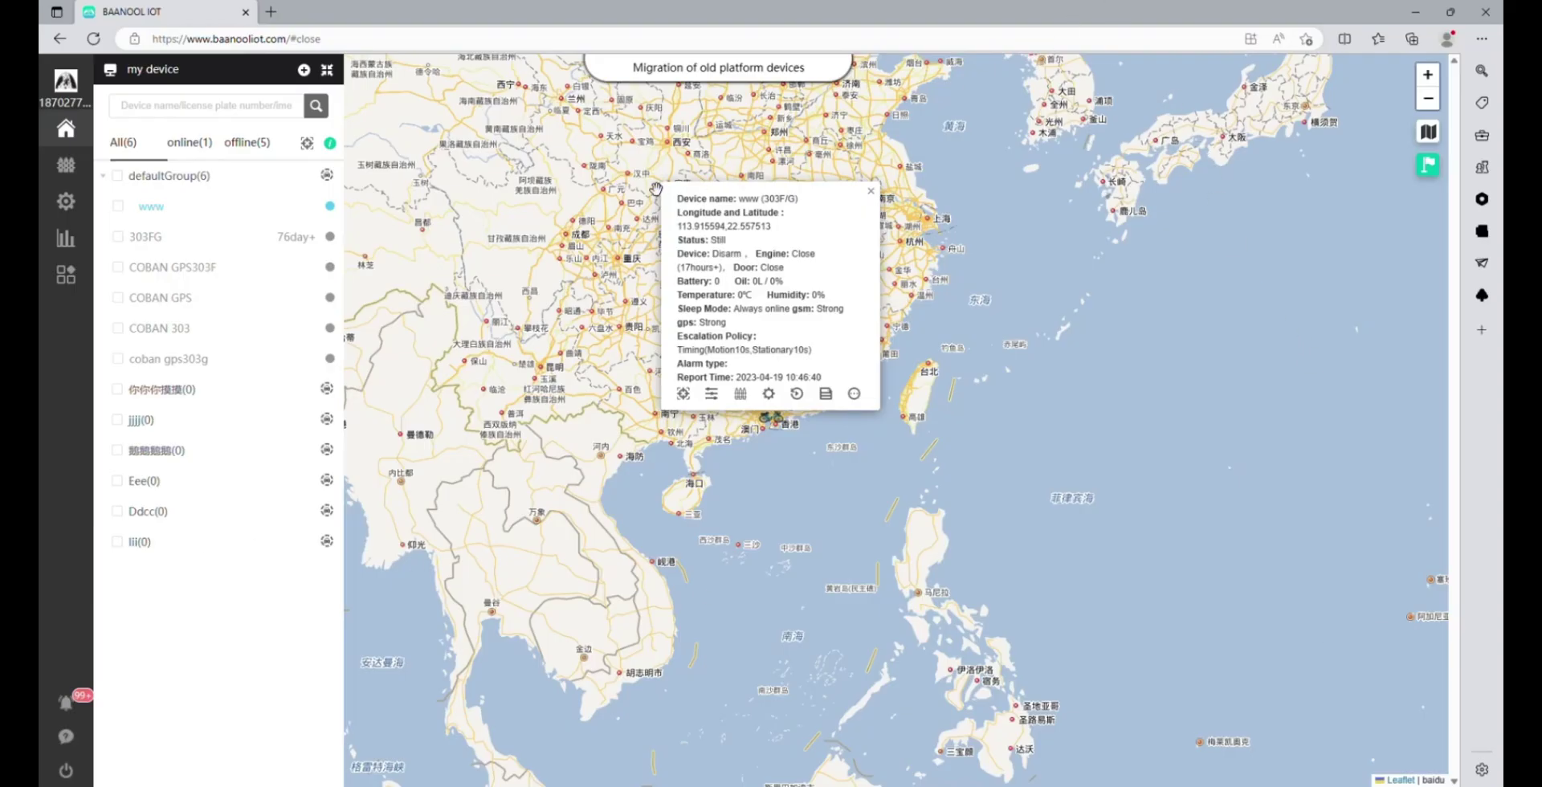
# In Group management, add a new group named group1 and confirm it
pyautogui.moveTo(66, 275)
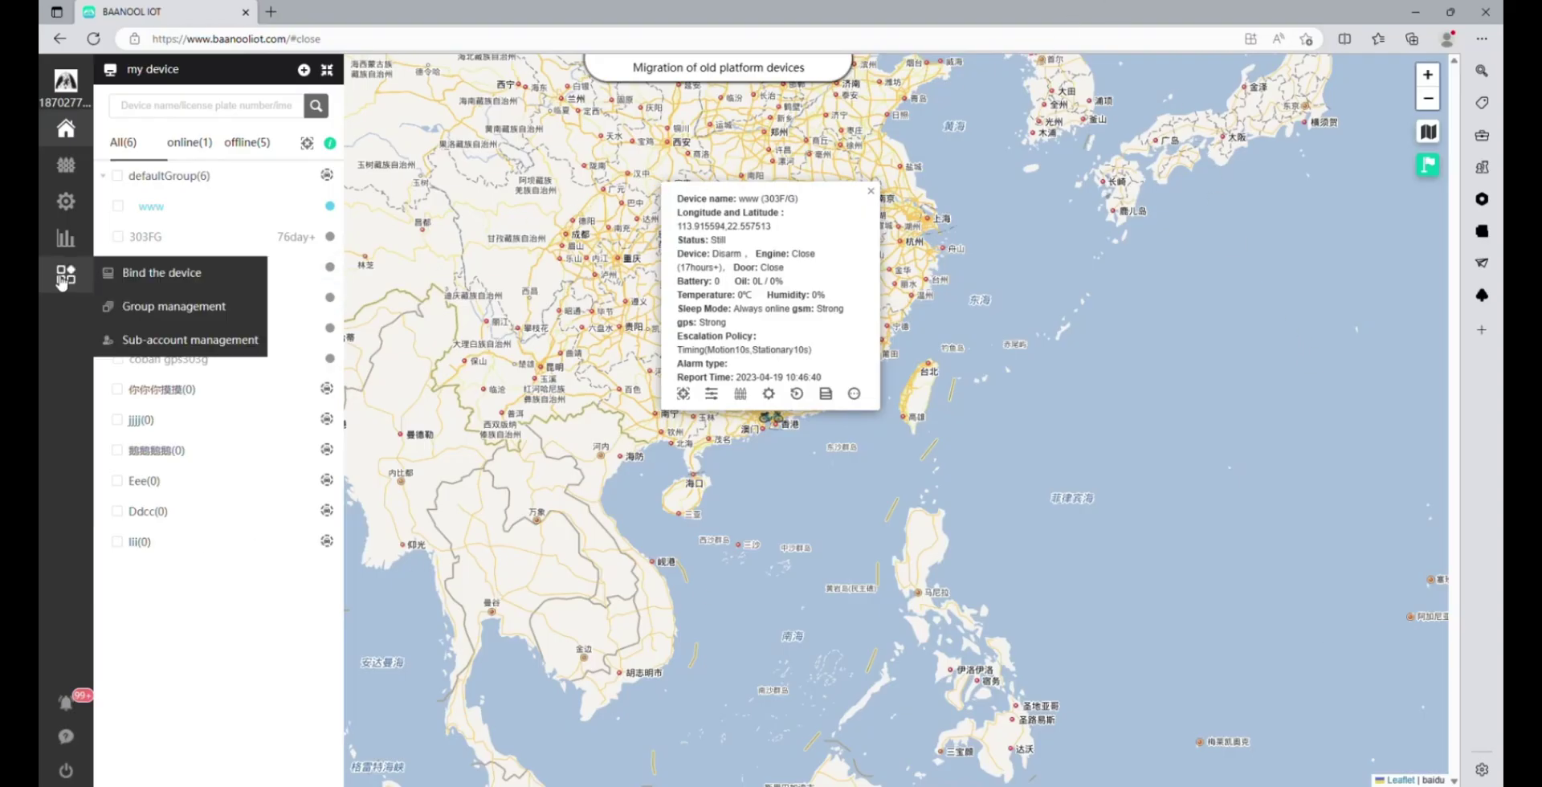
pyautogui.click(166, 308)
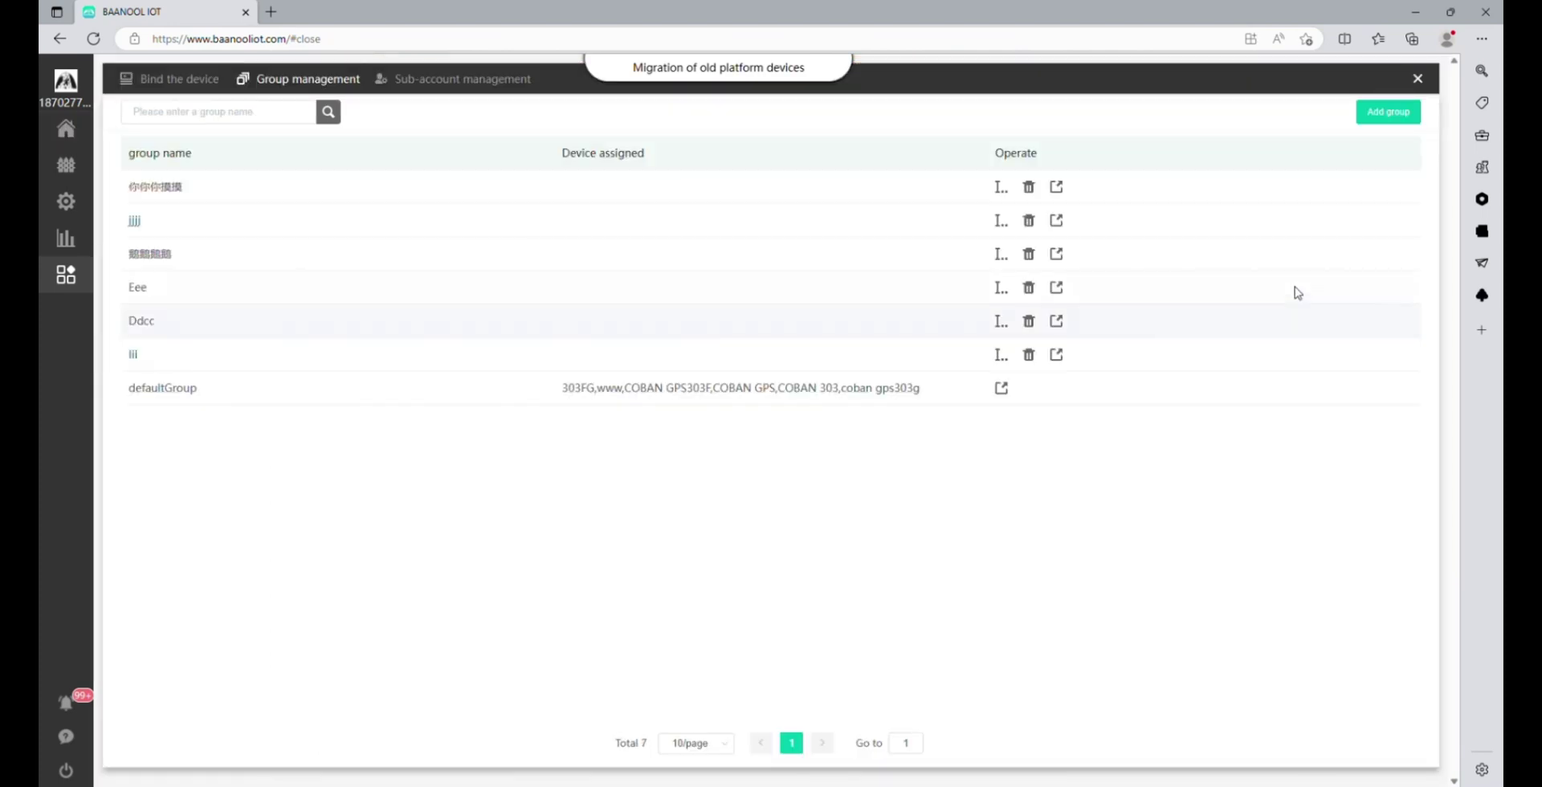
pyautogui.click(1386, 114)
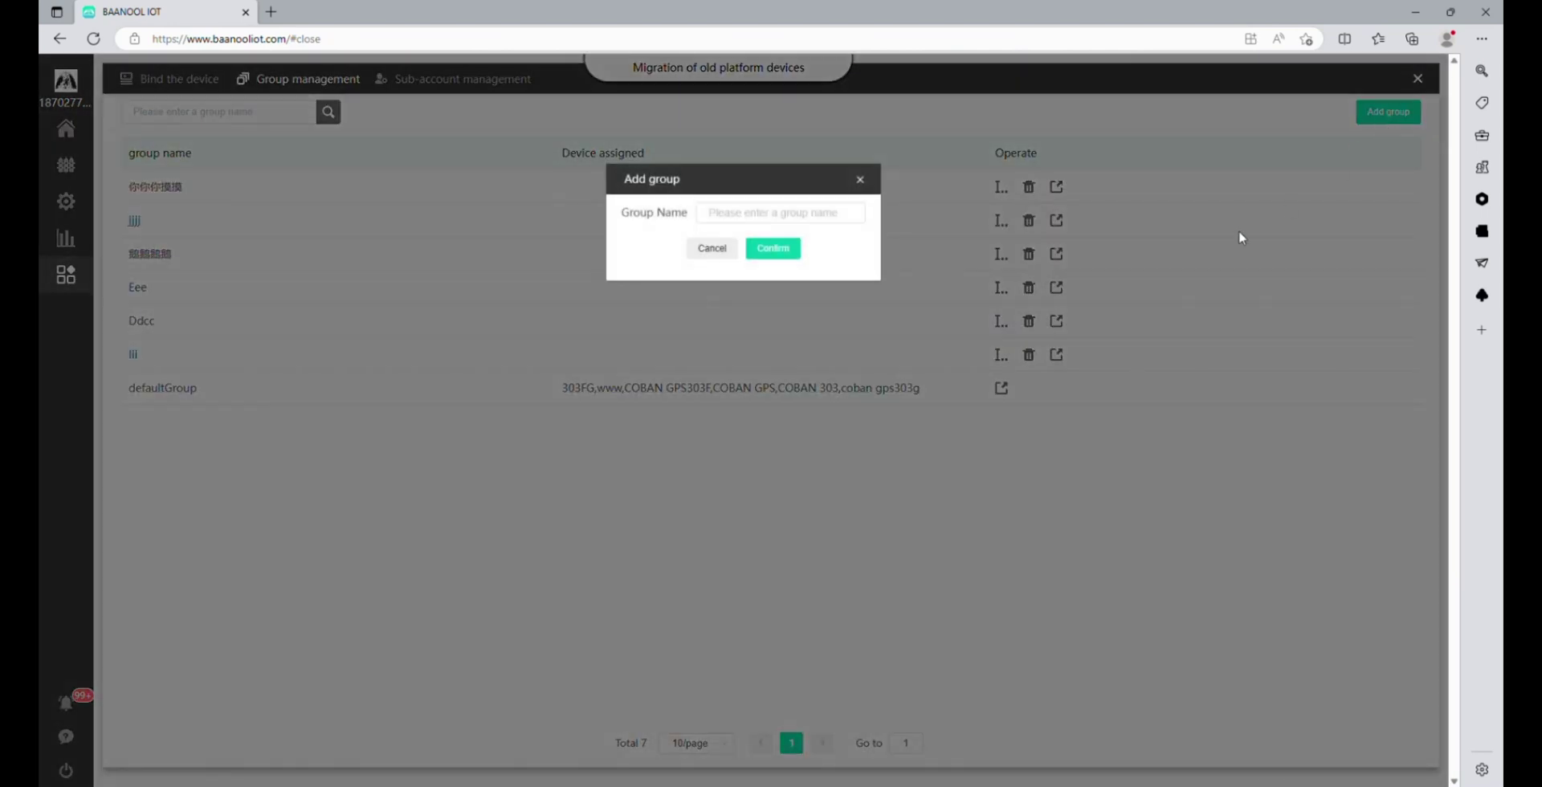
pyautogui.click(775, 220)
pyautogui.write('group1')
pyautogui.click(773, 249)
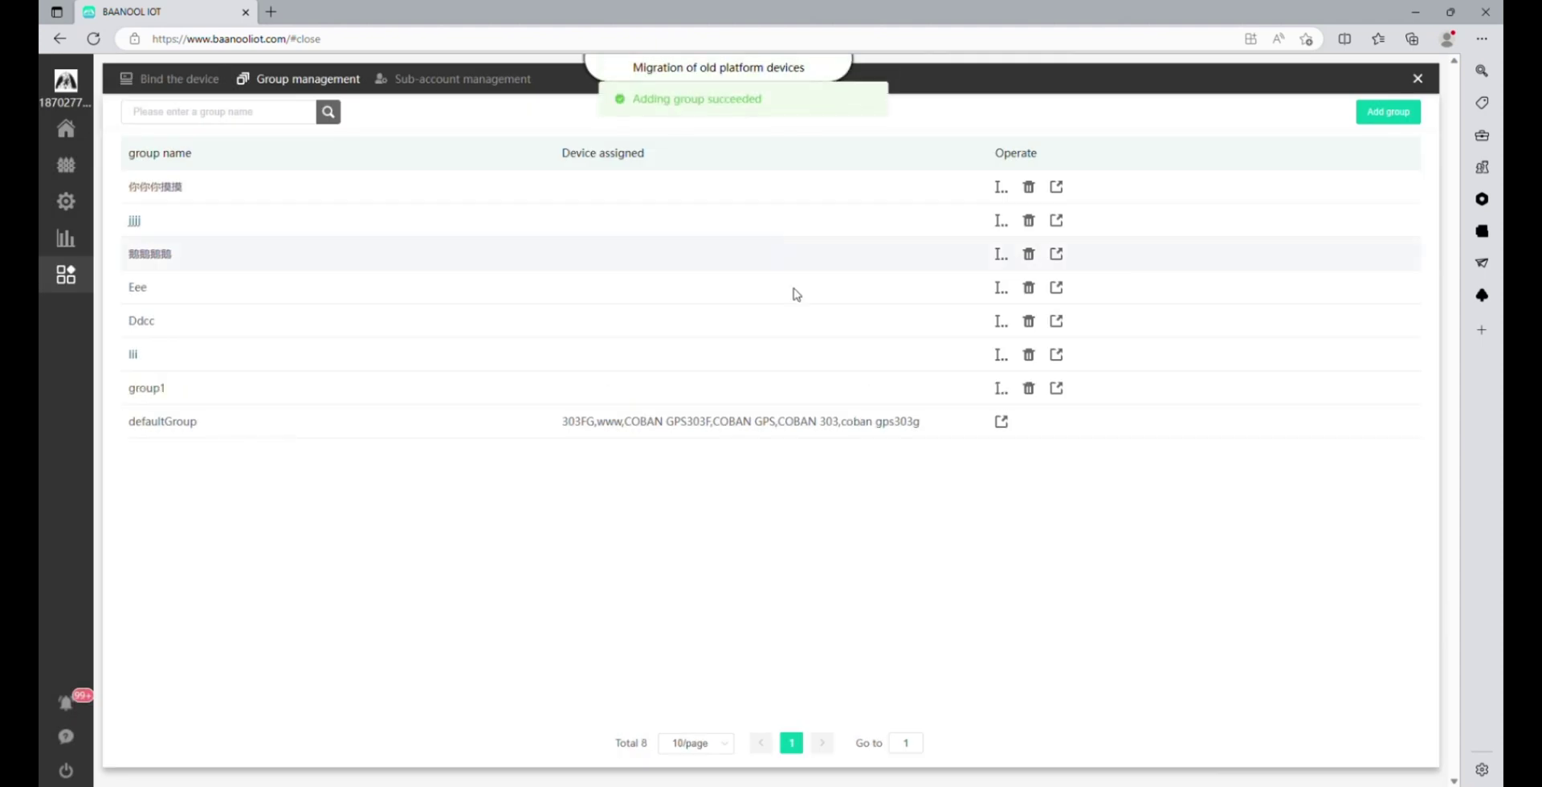
pyautogui.click(1058, 390)
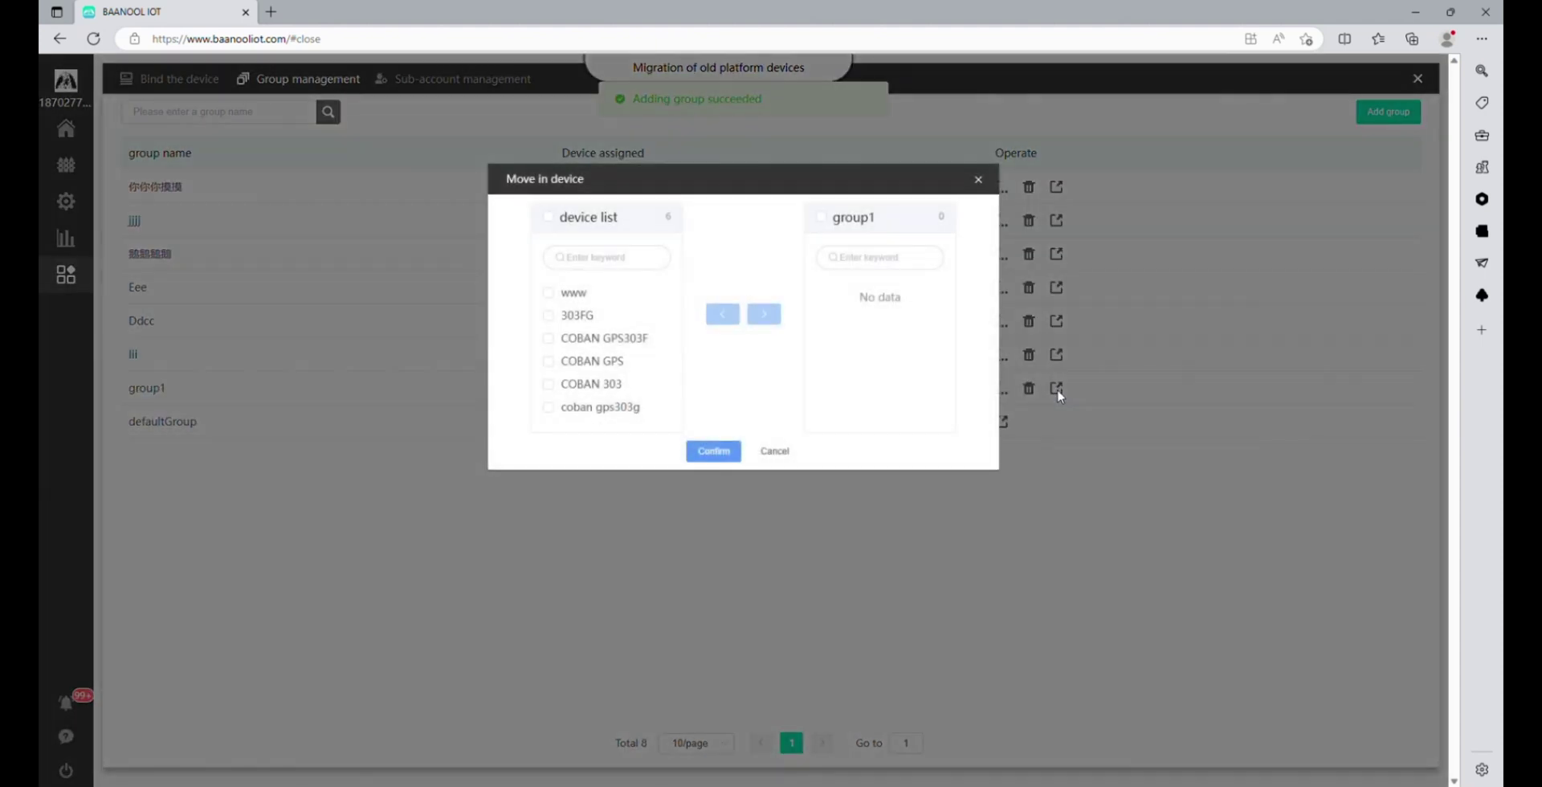
pyautogui.click(565, 318)
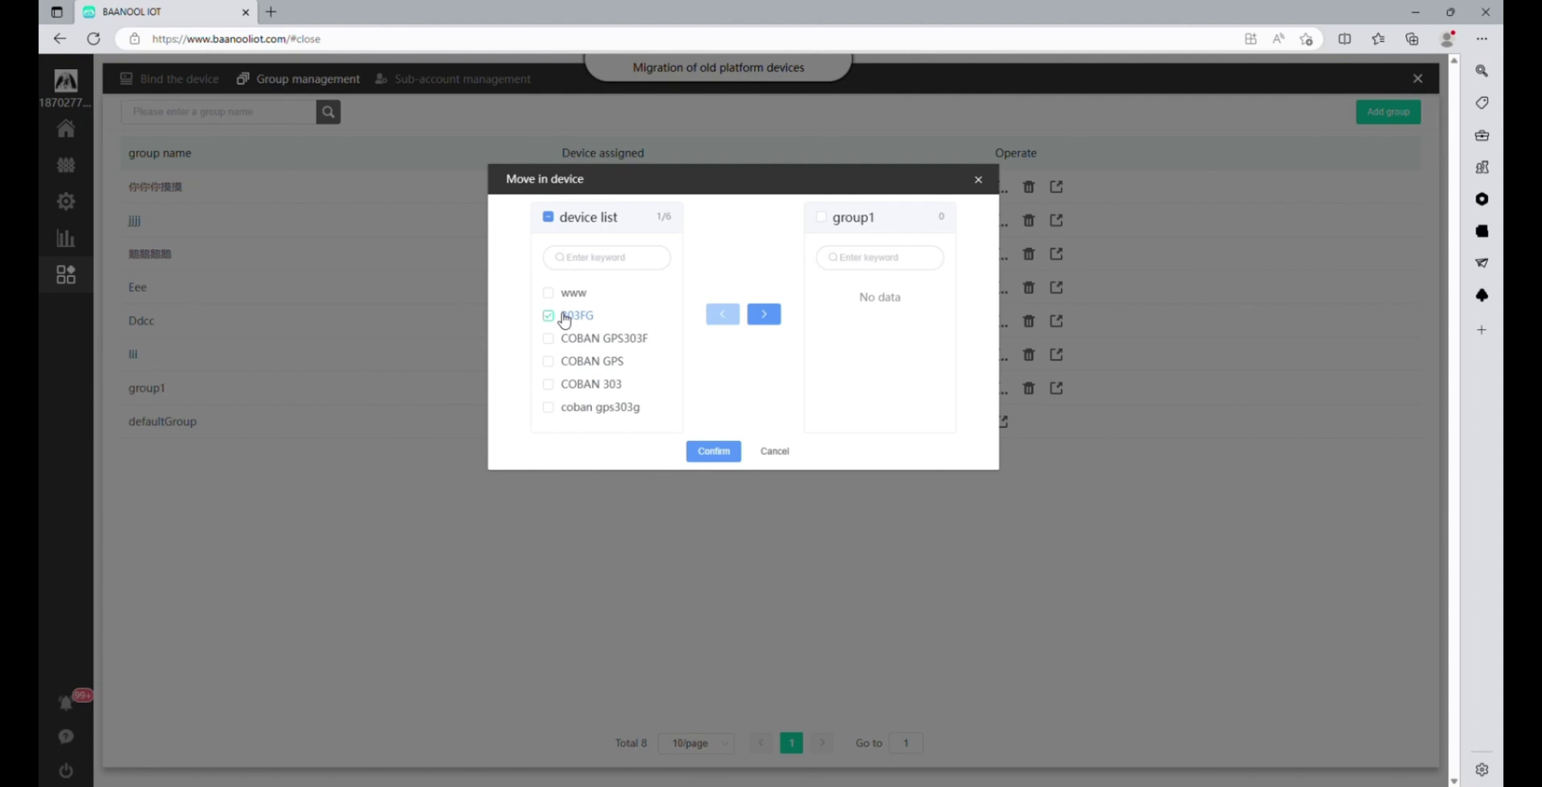
pyautogui.click(767, 319)
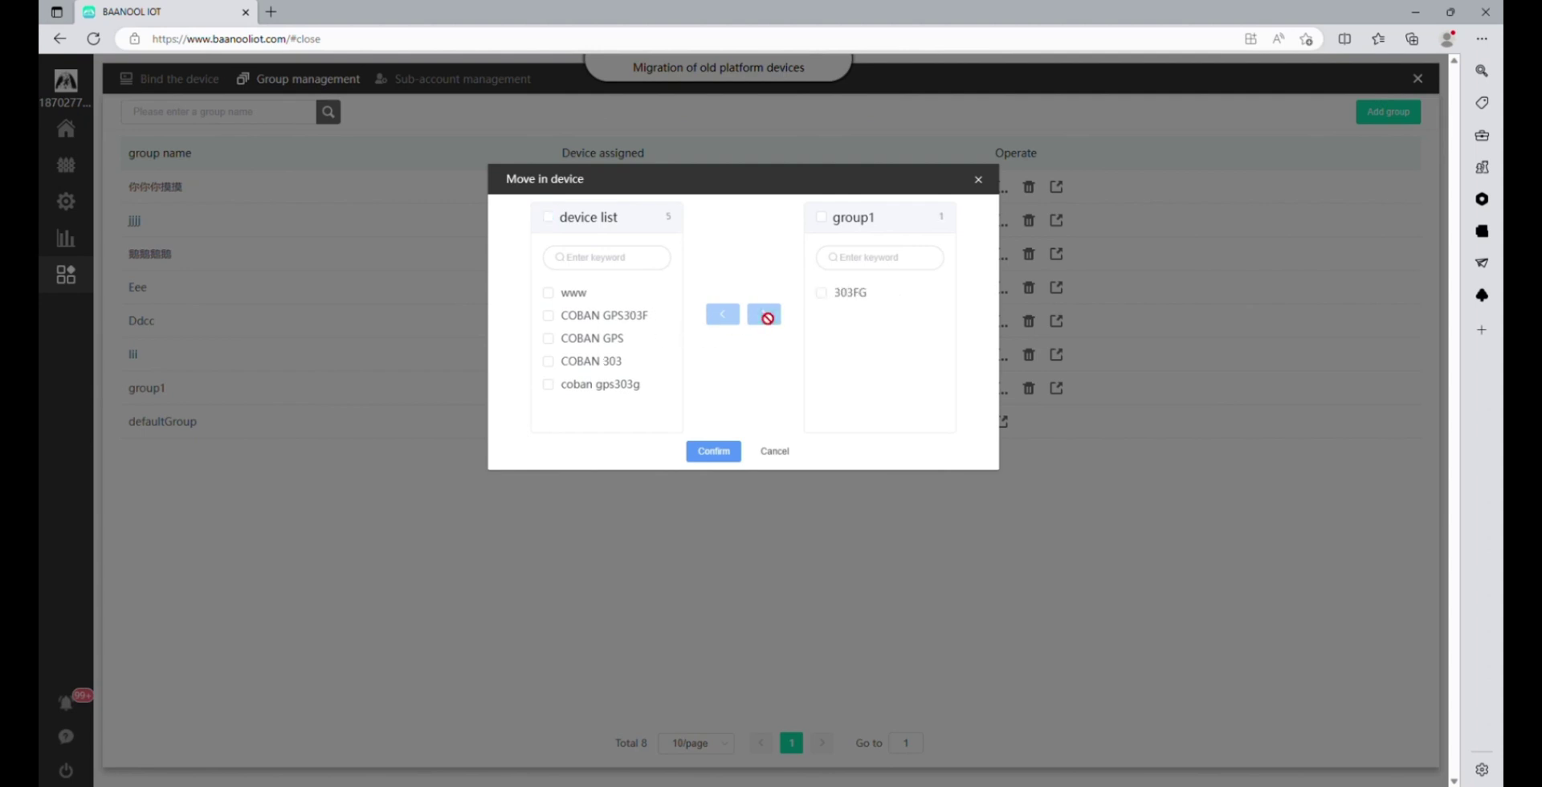
pyautogui.click(563, 339)
pyautogui.click(765, 315)
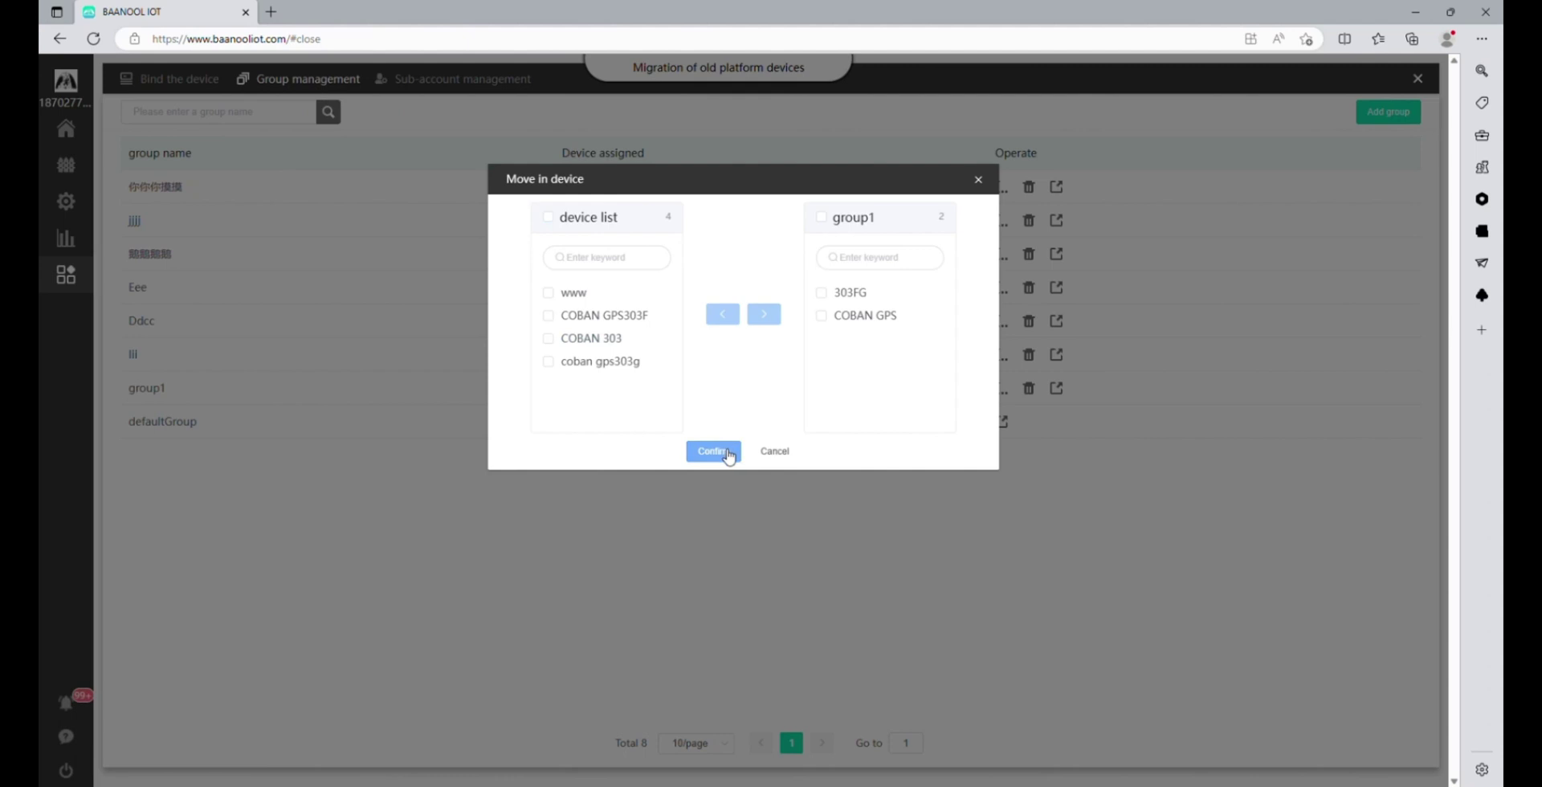
pyautogui.click(715, 452)
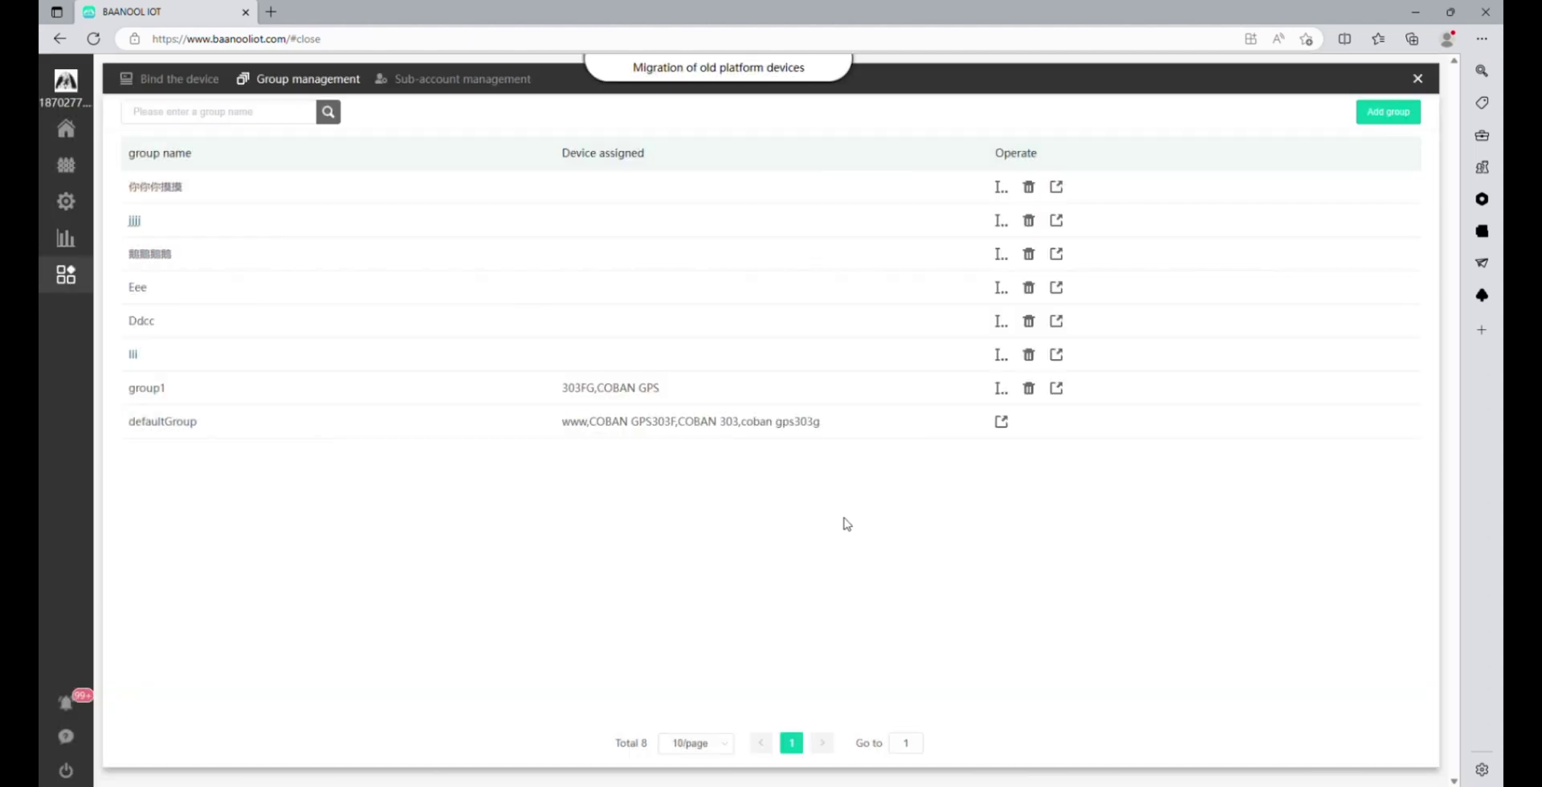
pyautogui.click(1059, 388)
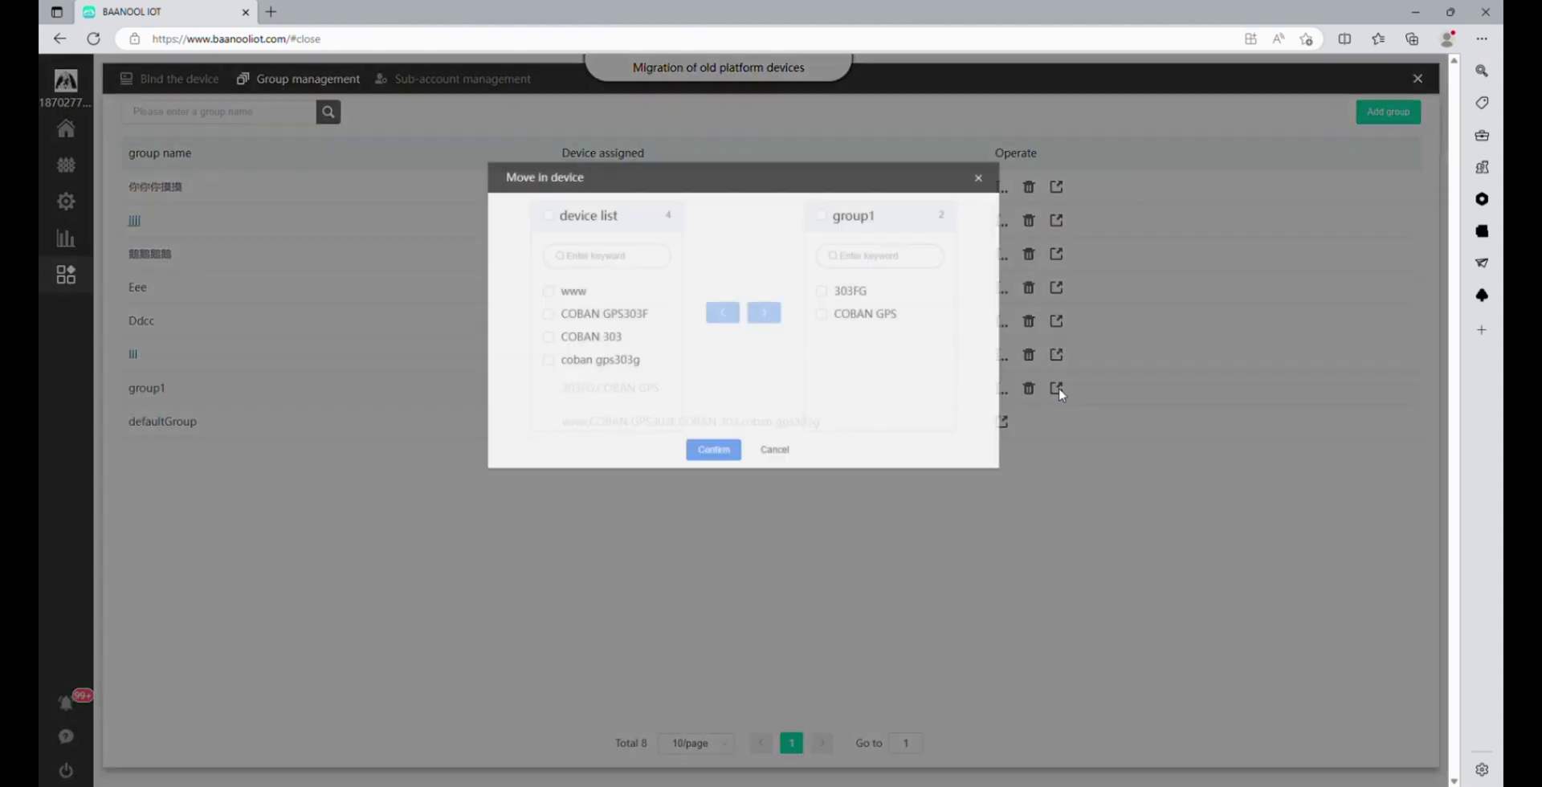
pyautogui.click(829, 296)
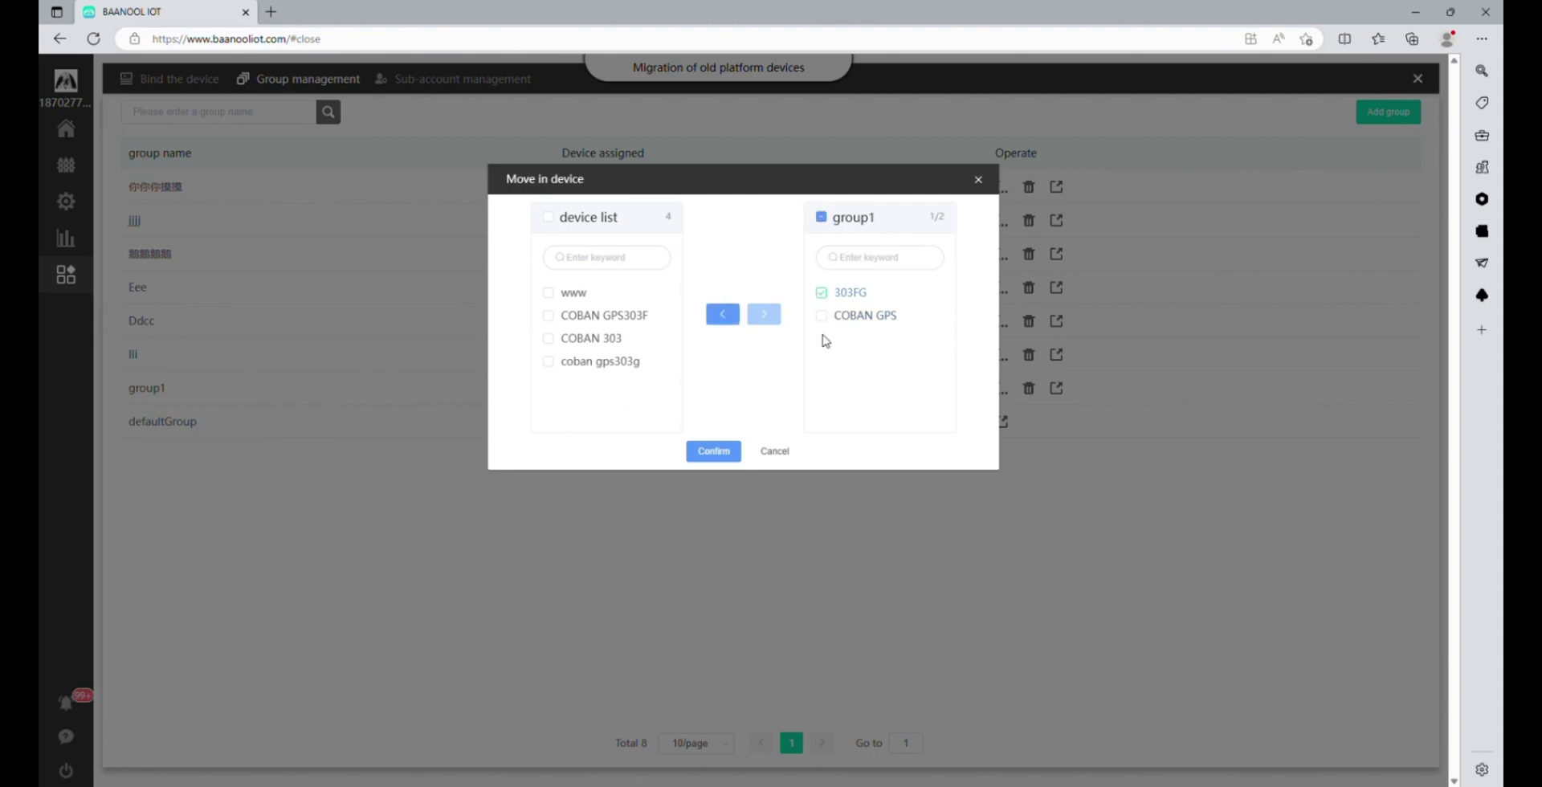
pyautogui.click(723, 314)
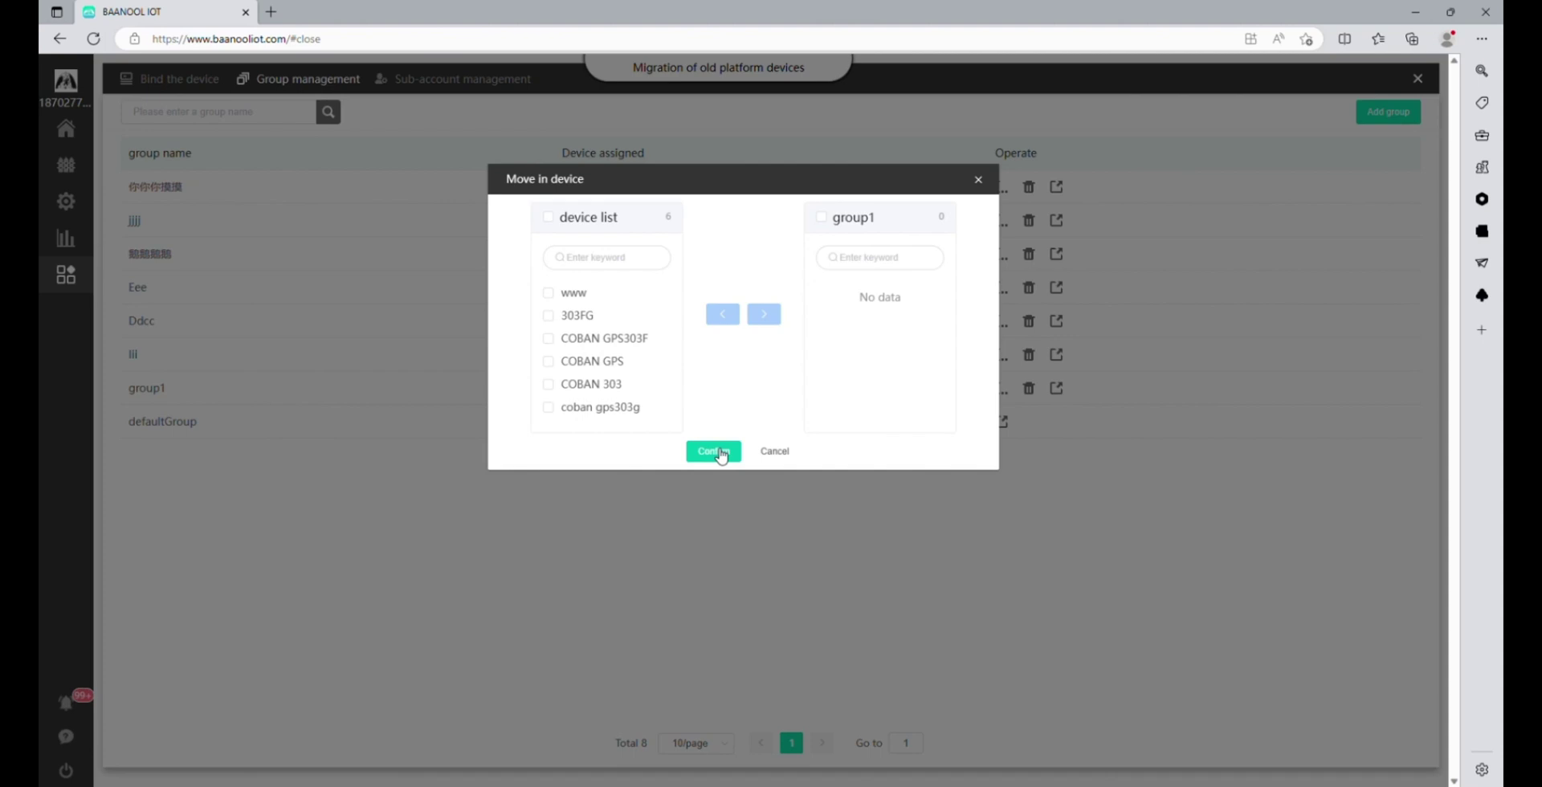
pyautogui.click(722, 452)
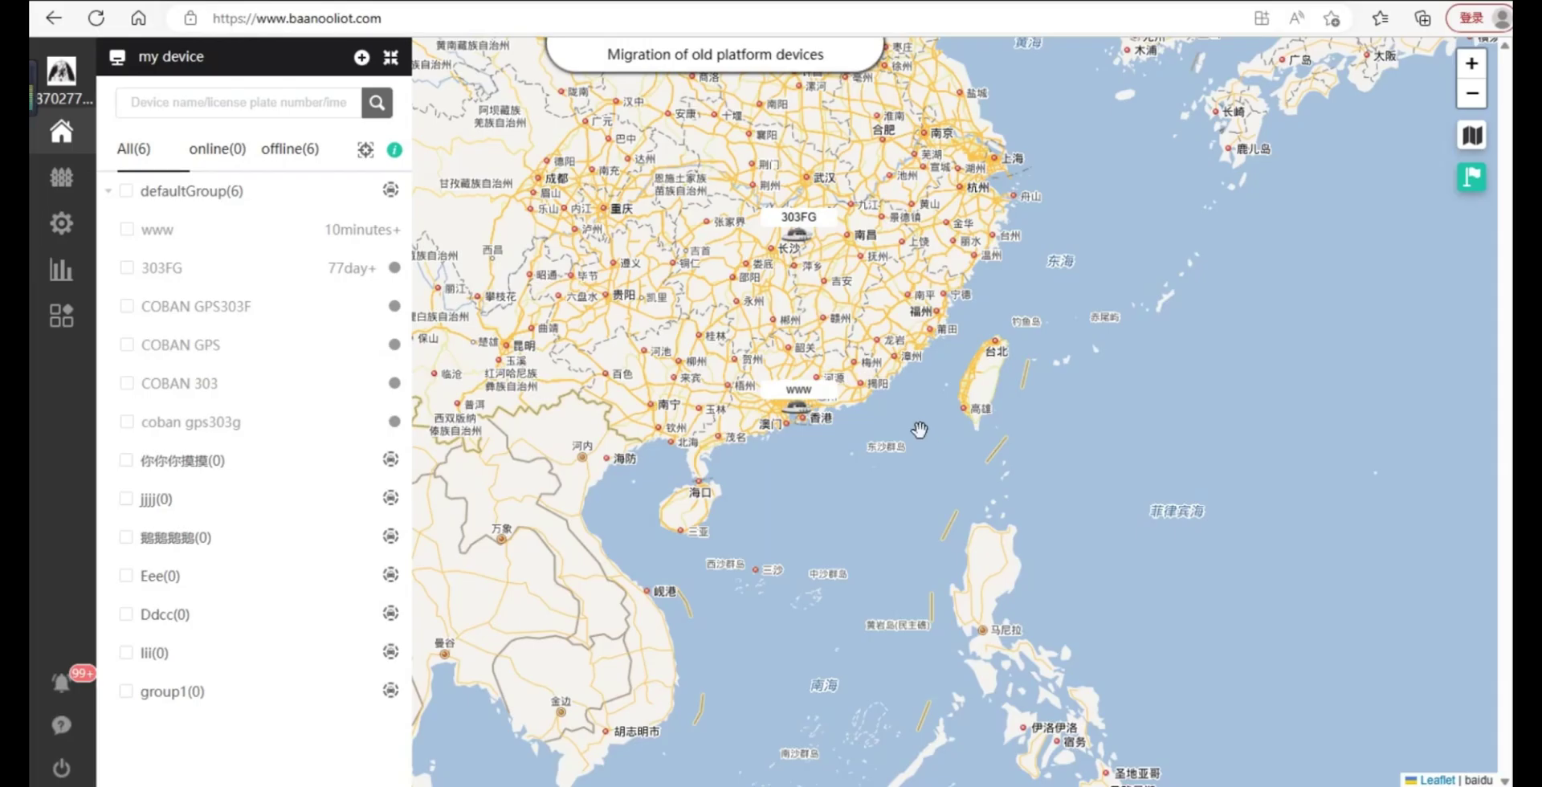
# Start a new sub-account from Sub-account management, entering its username and nickname
pyautogui.moveTo(61, 315)
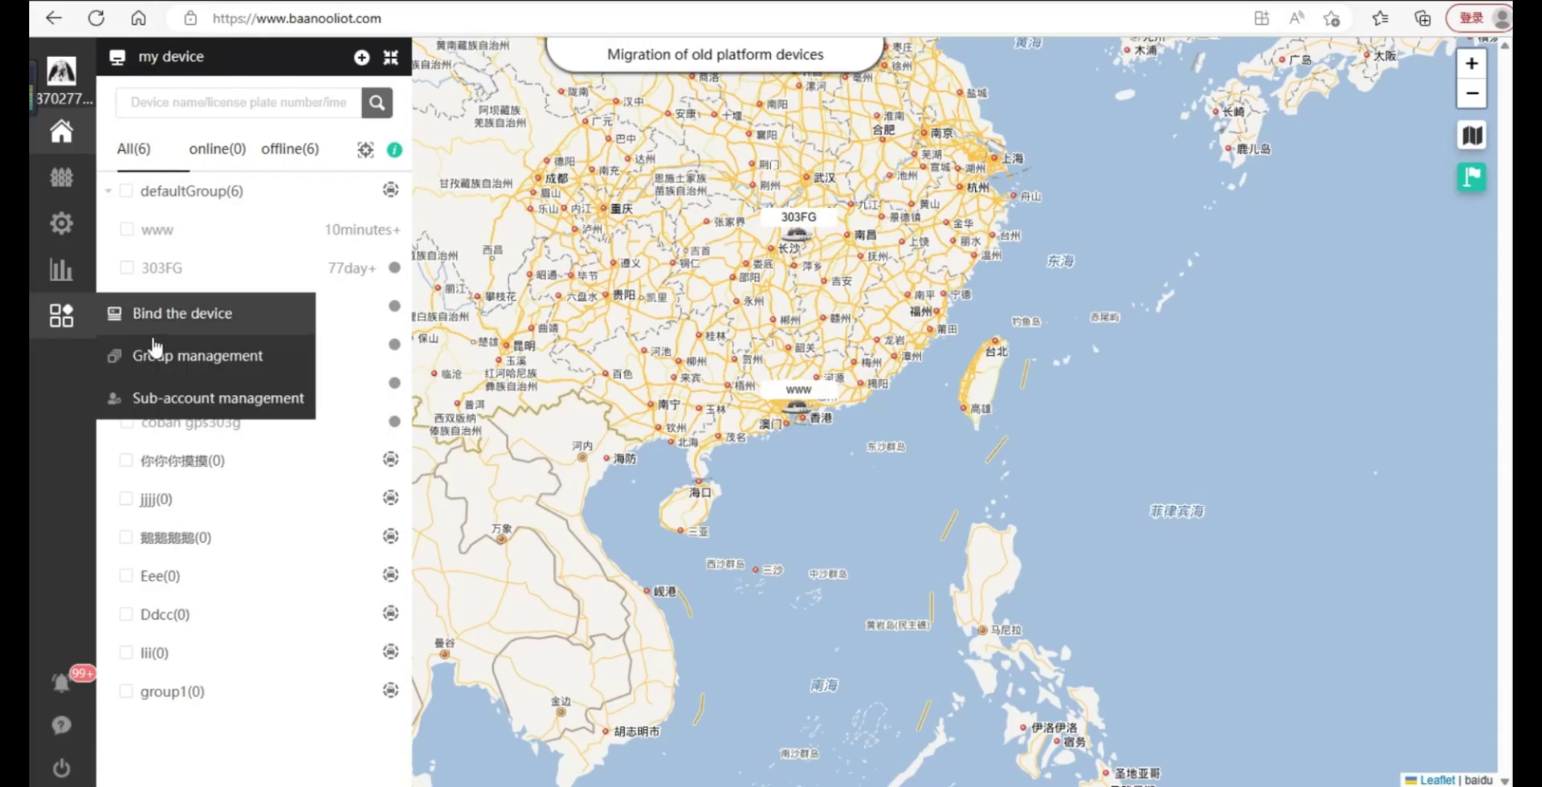
pyautogui.click(205, 398)
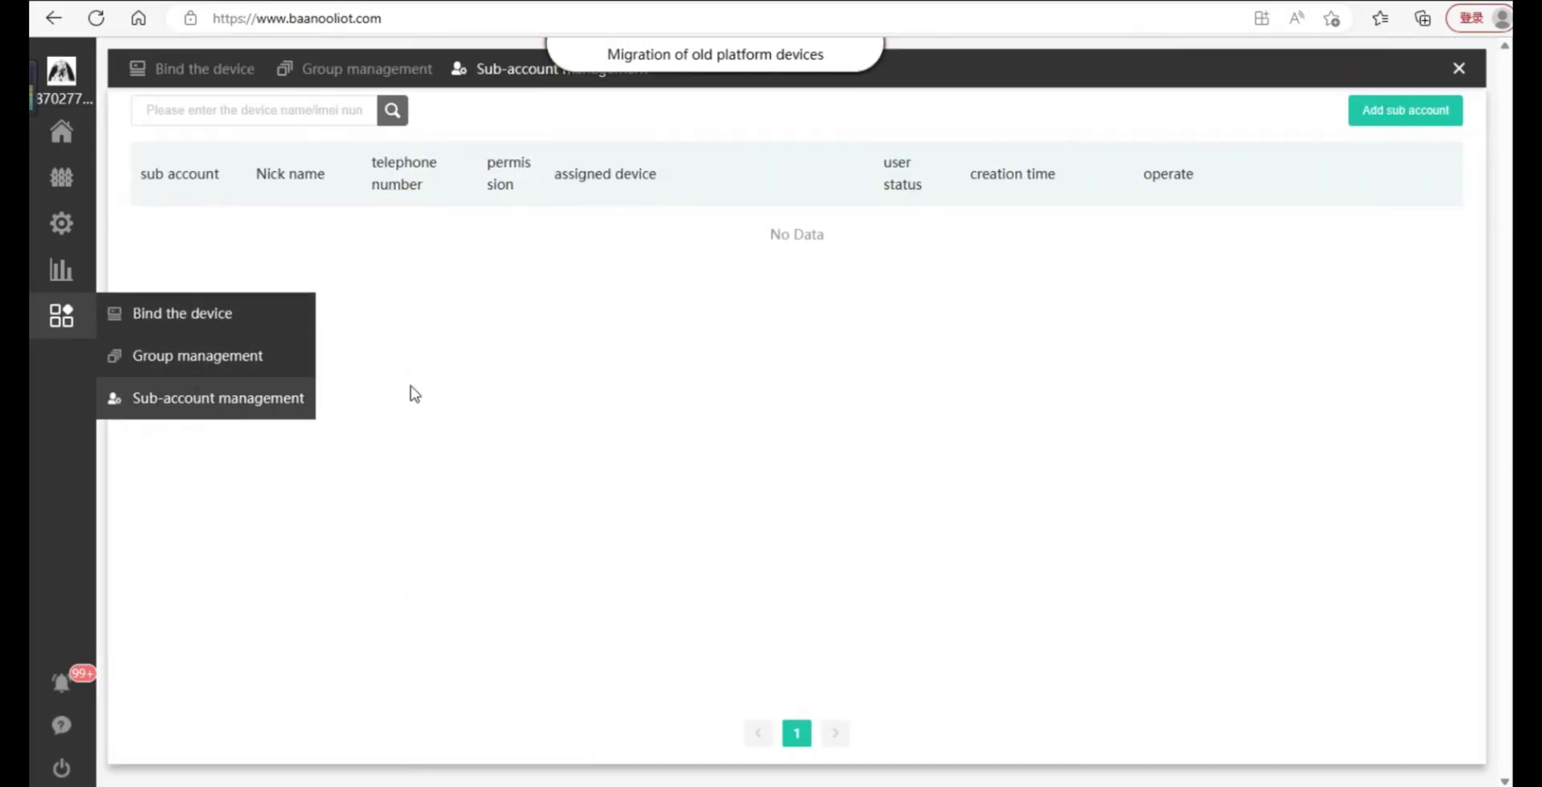
pyautogui.click(1398, 120)
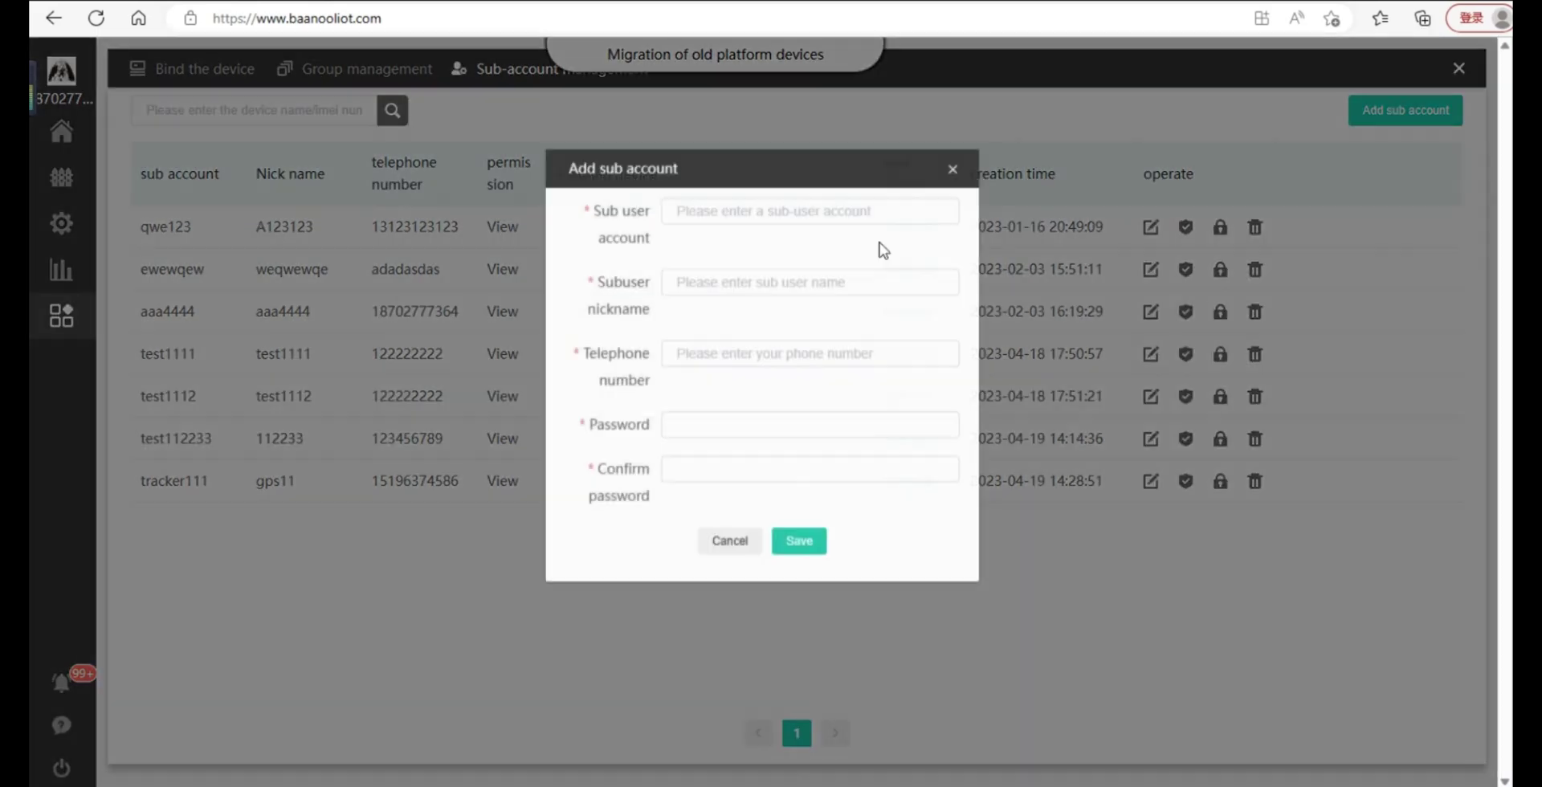
pyautogui.click(772, 226)
pyautogui.write('khjit')
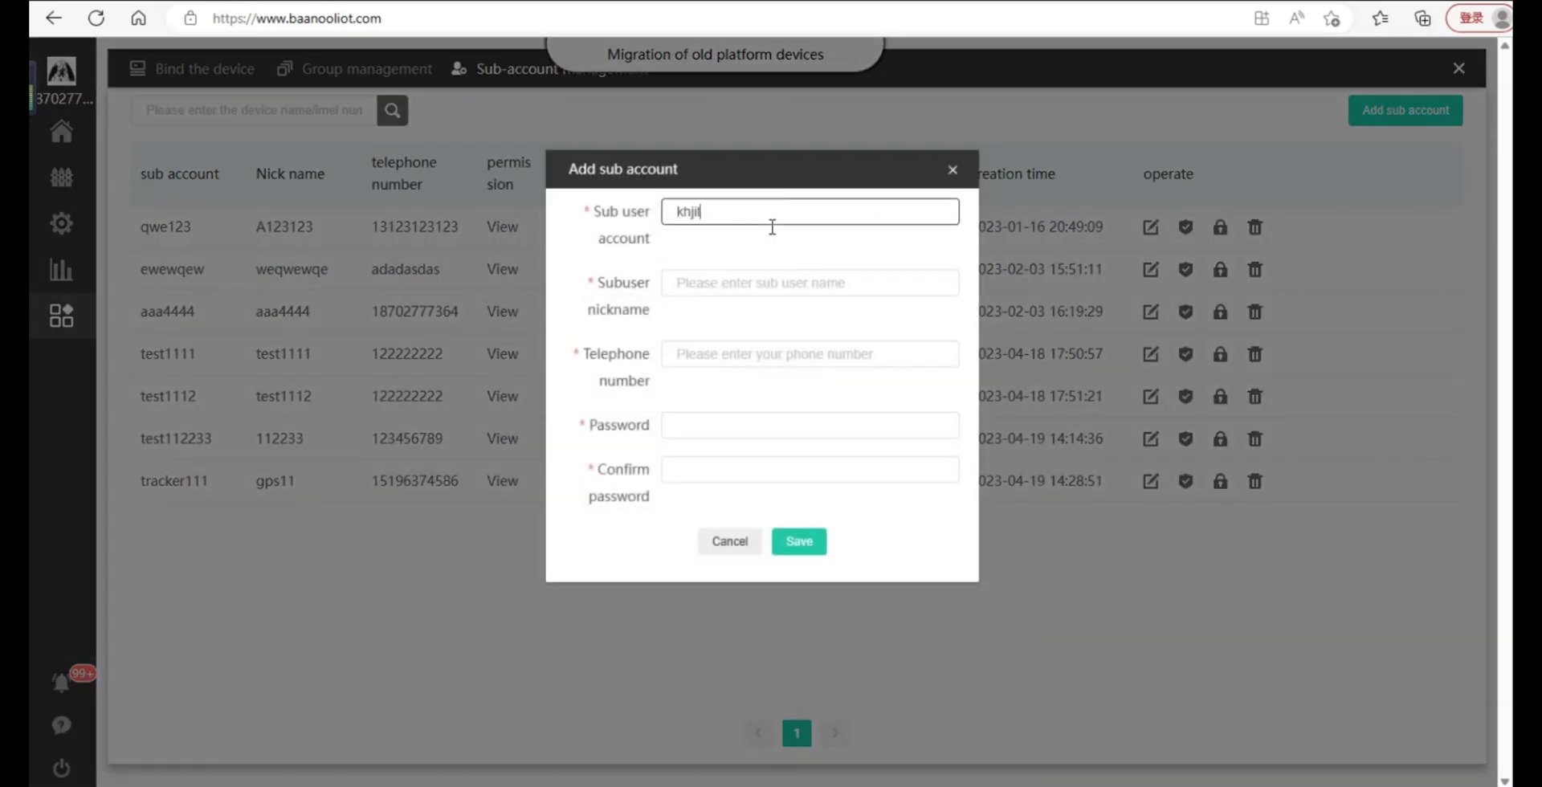
pyautogui.click(760, 283)
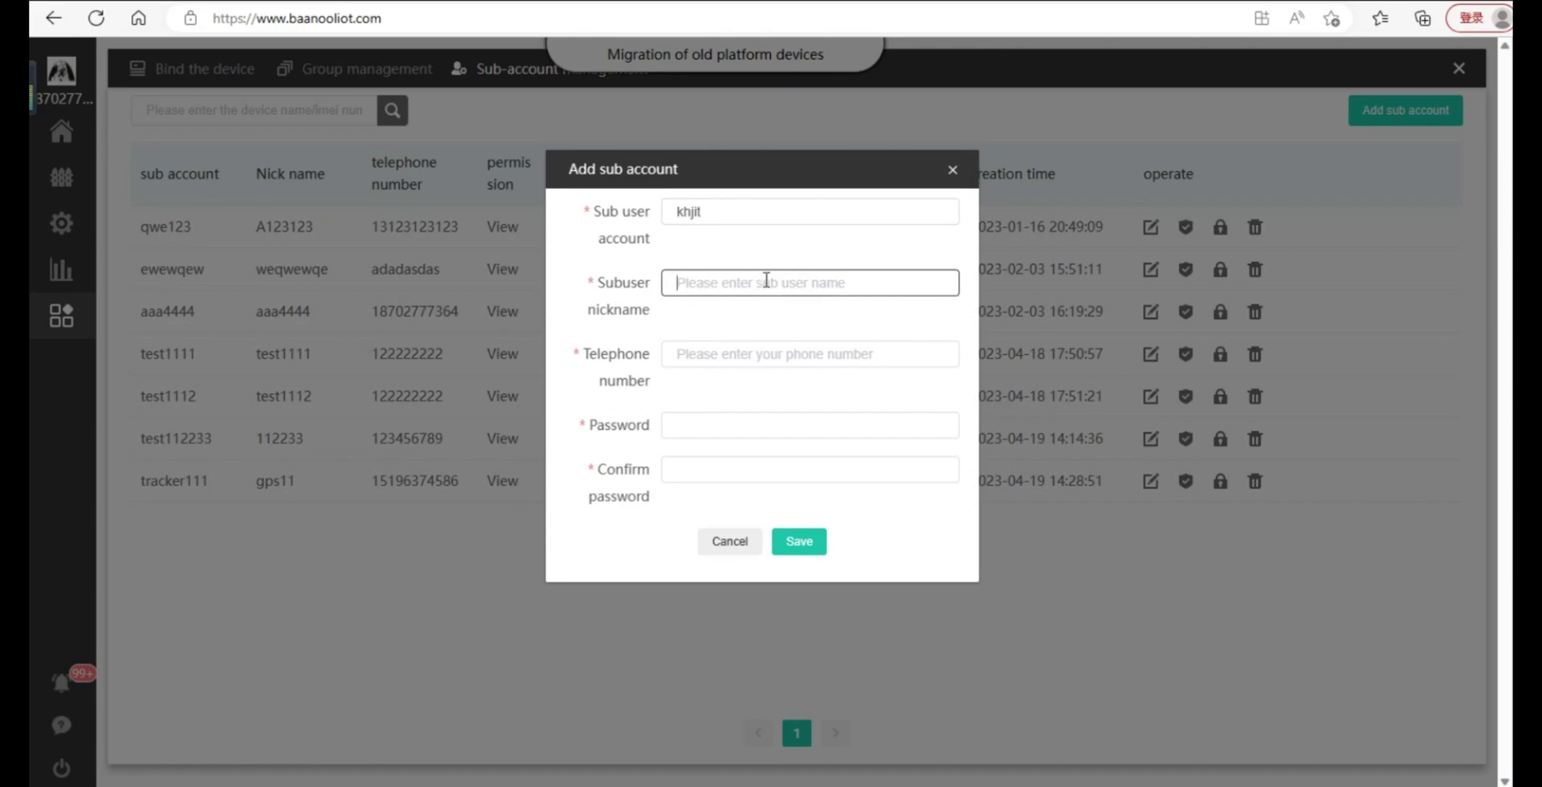
pyautogui.write('echonc')
# Enter the sub-account's telephone number and password, confirm the password, and save it
pyautogui.click(753, 354)
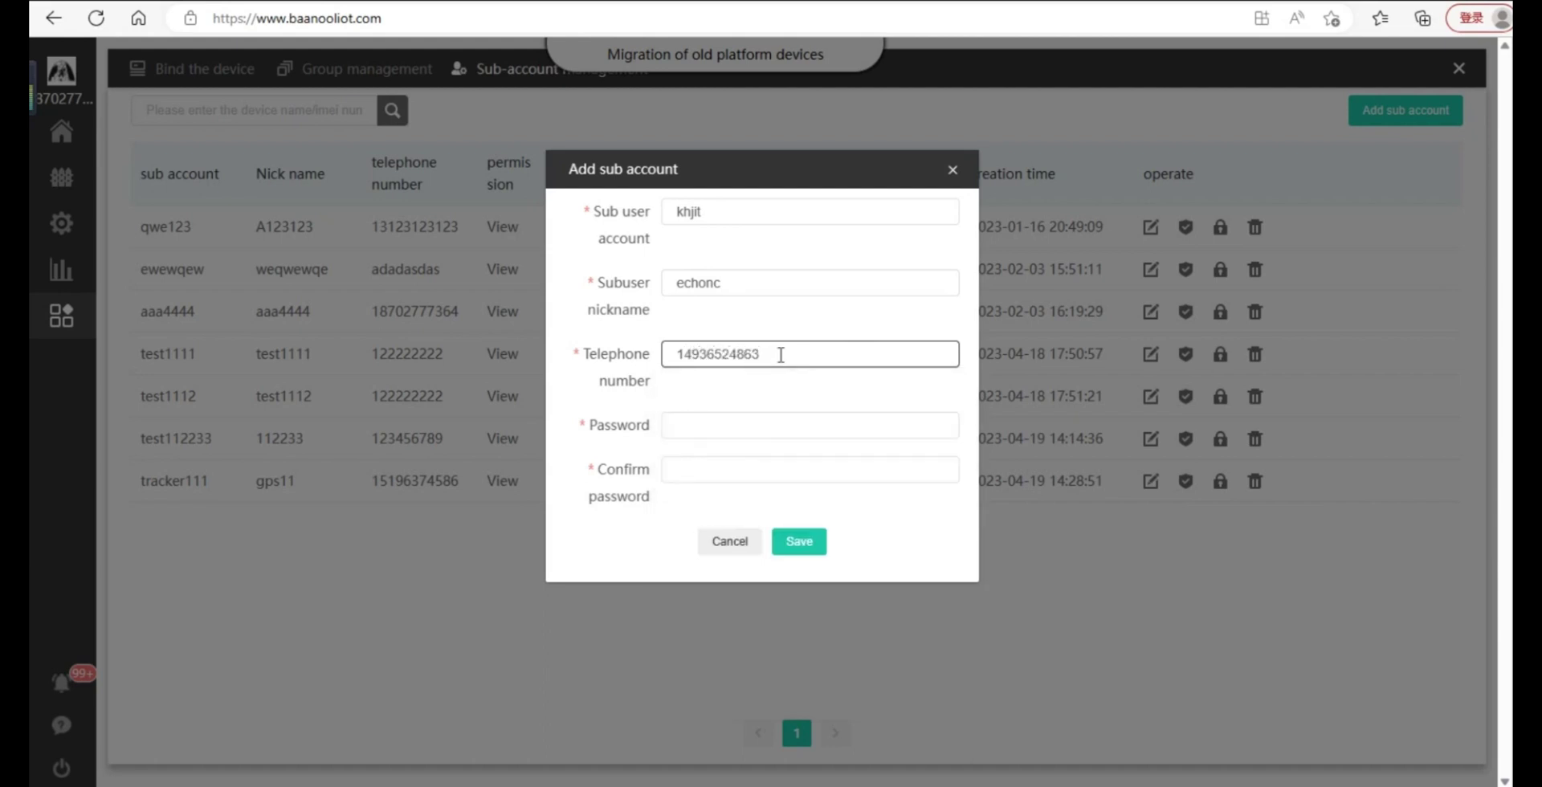
pyautogui.click(775, 438)
pyautogui.write('1')
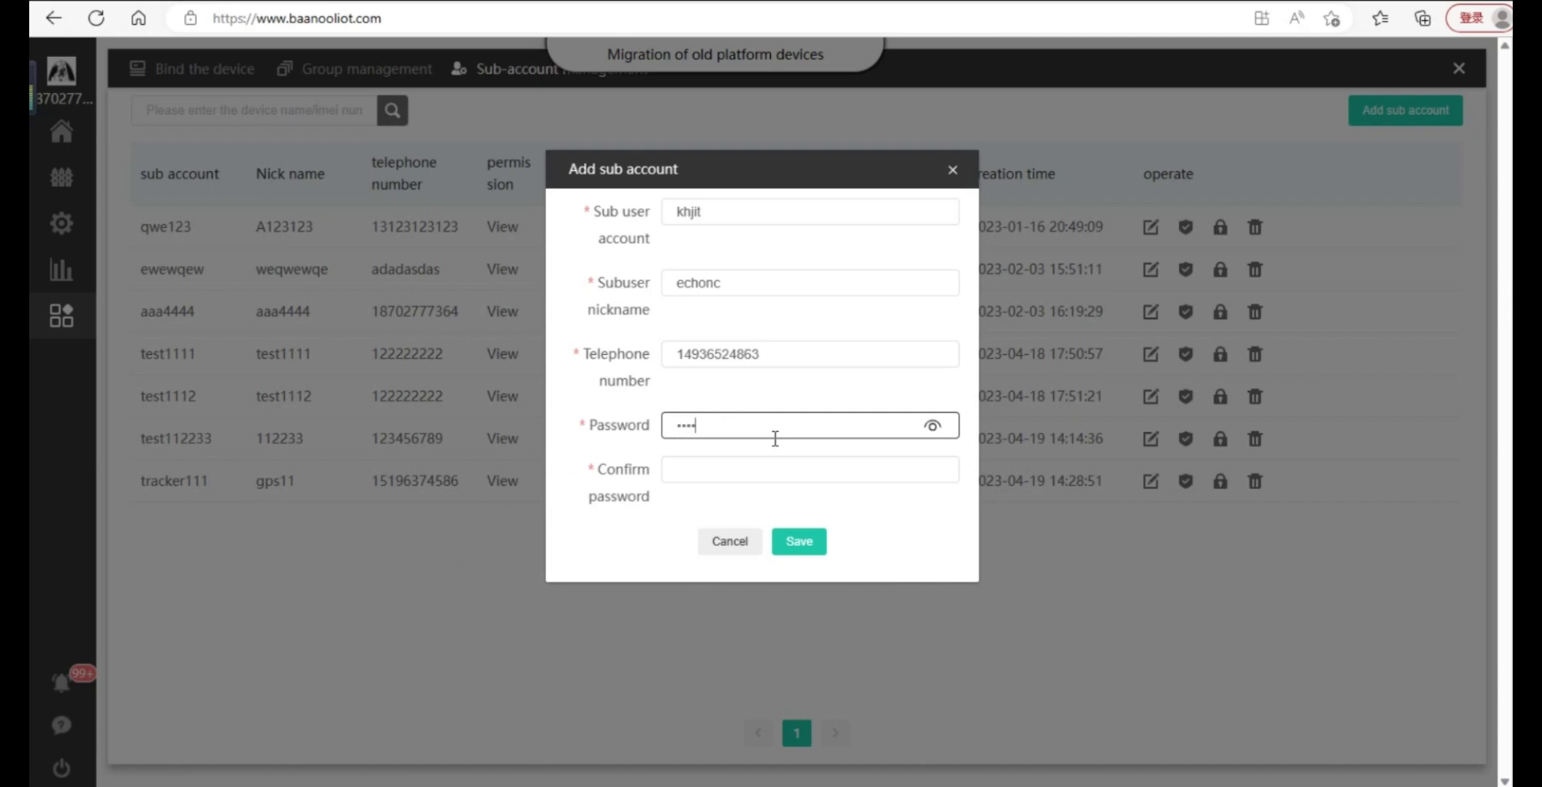
pyautogui.click(770, 472)
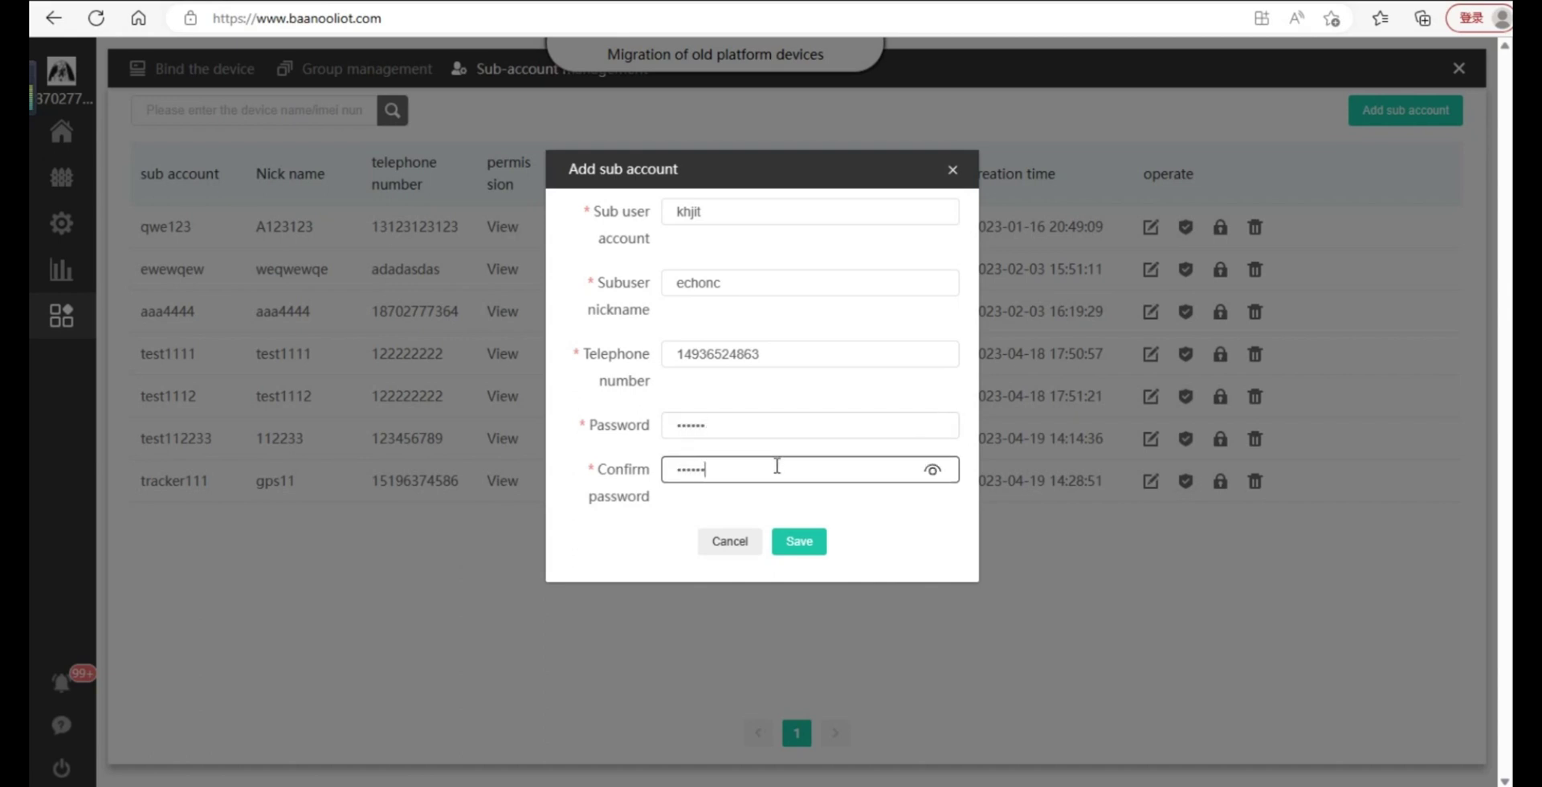
pyautogui.click(800, 542)
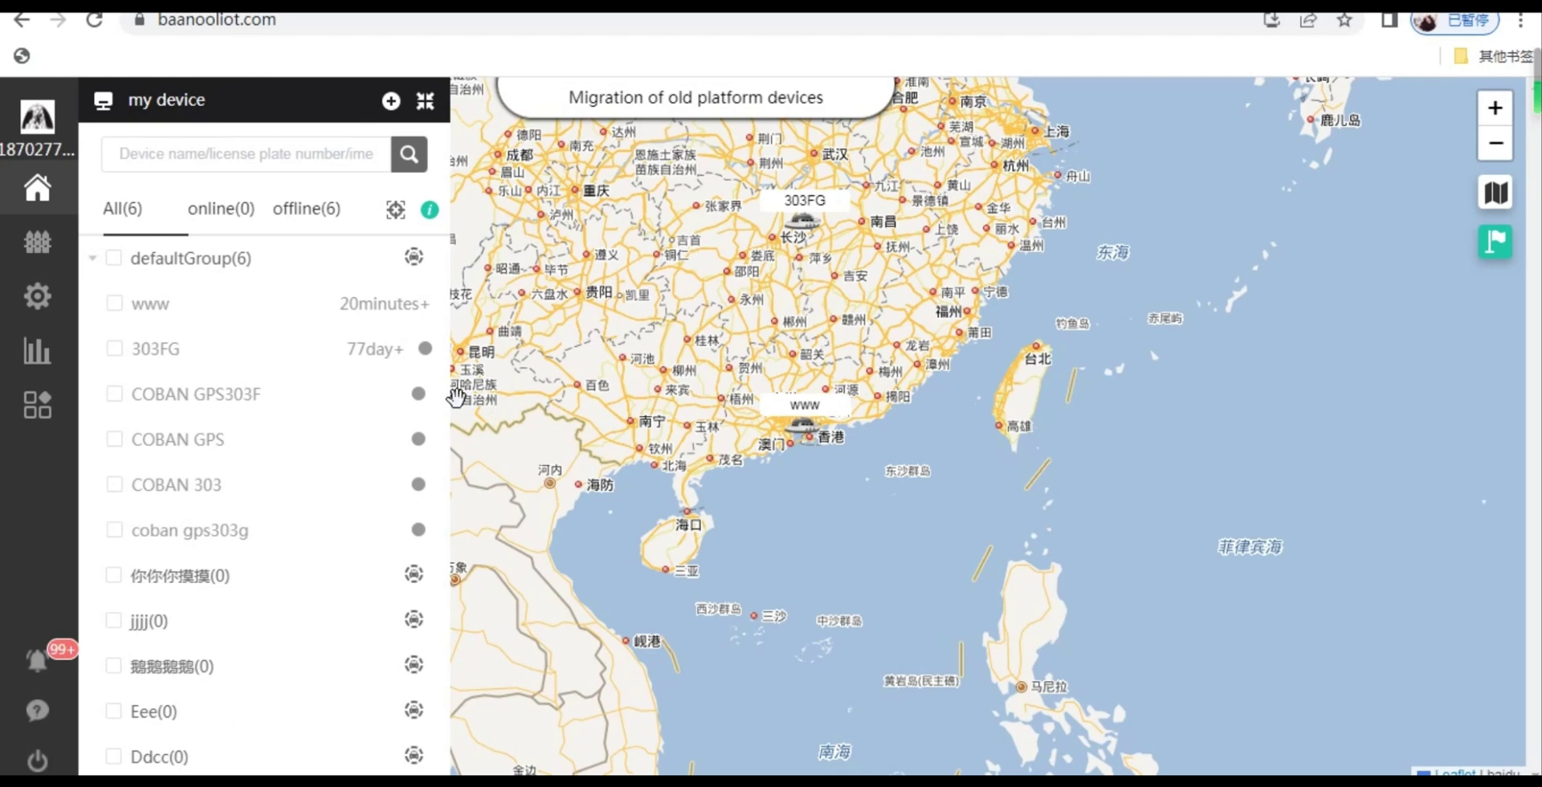
# In Batch settings for the 303F/G devices, turn on the vibration alarm and set time zone +1
pyautogui.click(37, 296)
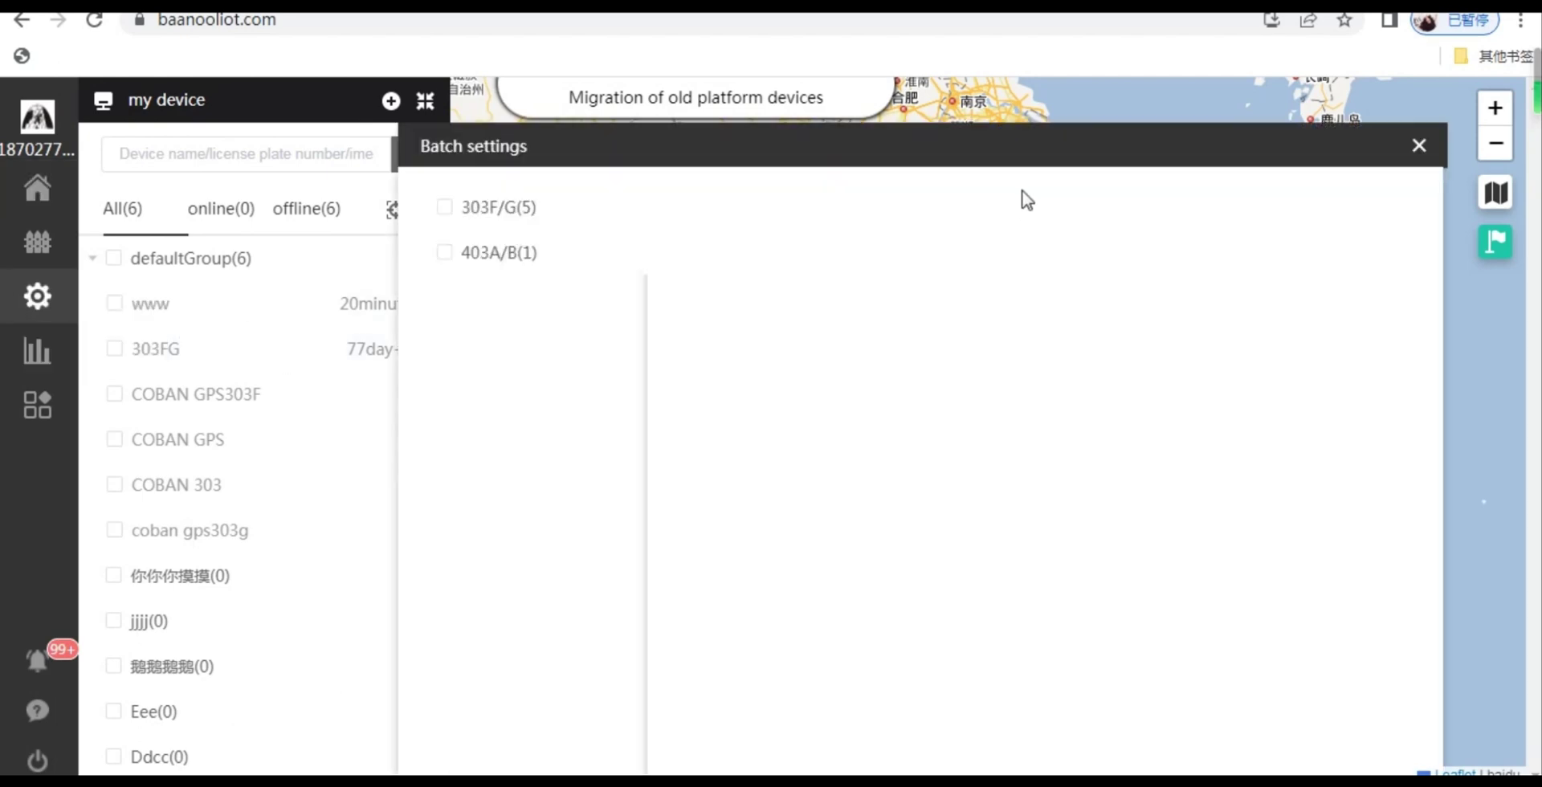
pyautogui.click(939, 195)
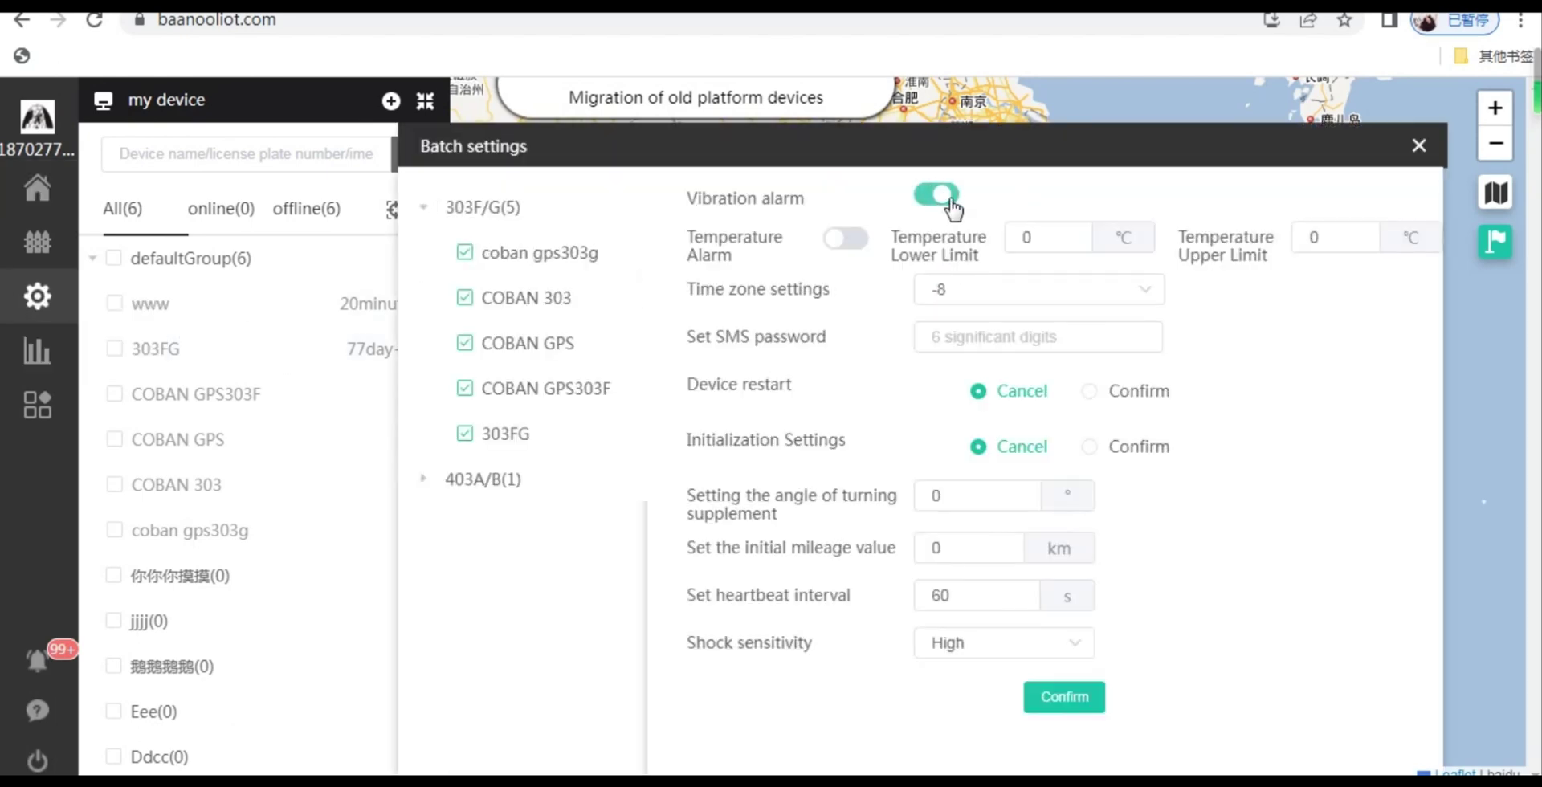
pyautogui.click(1078, 248)
pyautogui.click(1337, 237)
pyautogui.click(1004, 290)
pyautogui.scroll(-8, 993, 499)
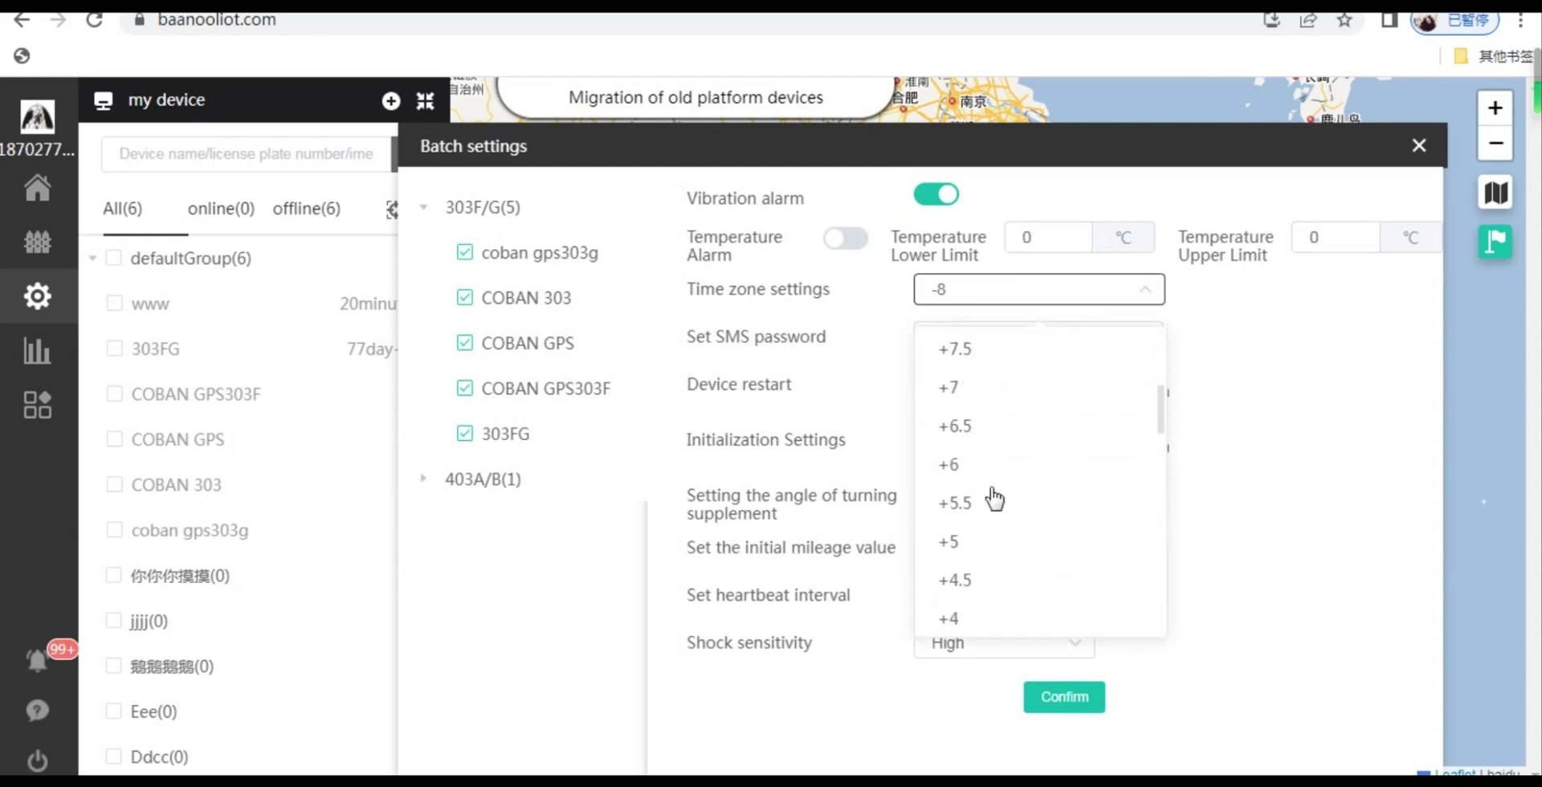
pyautogui.click(964, 522)
# Enter the SMS password and confirm device restart and initialization settings
pyautogui.click(987, 347)
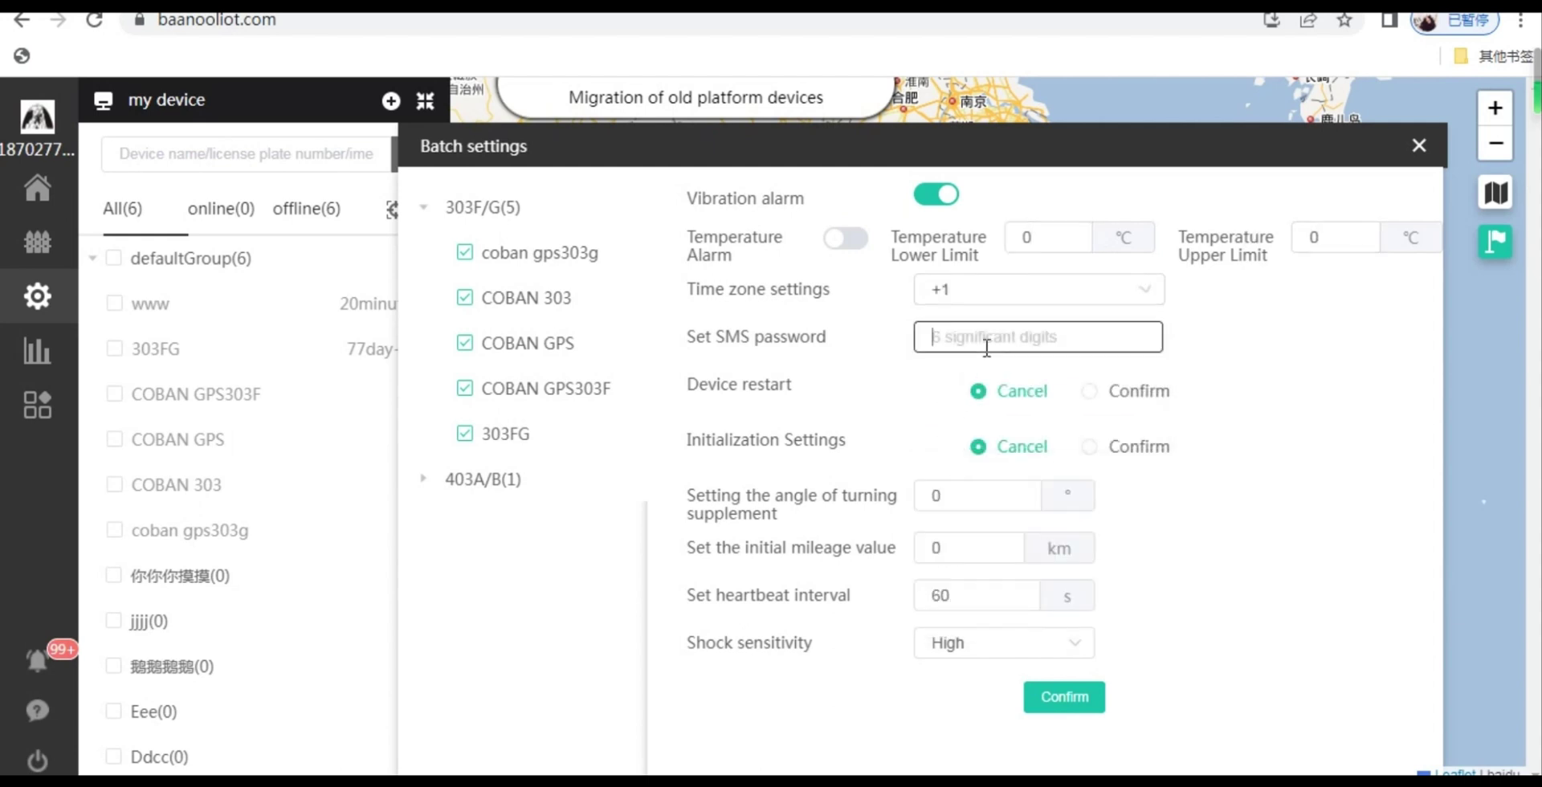
pyautogui.click(1089, 391)
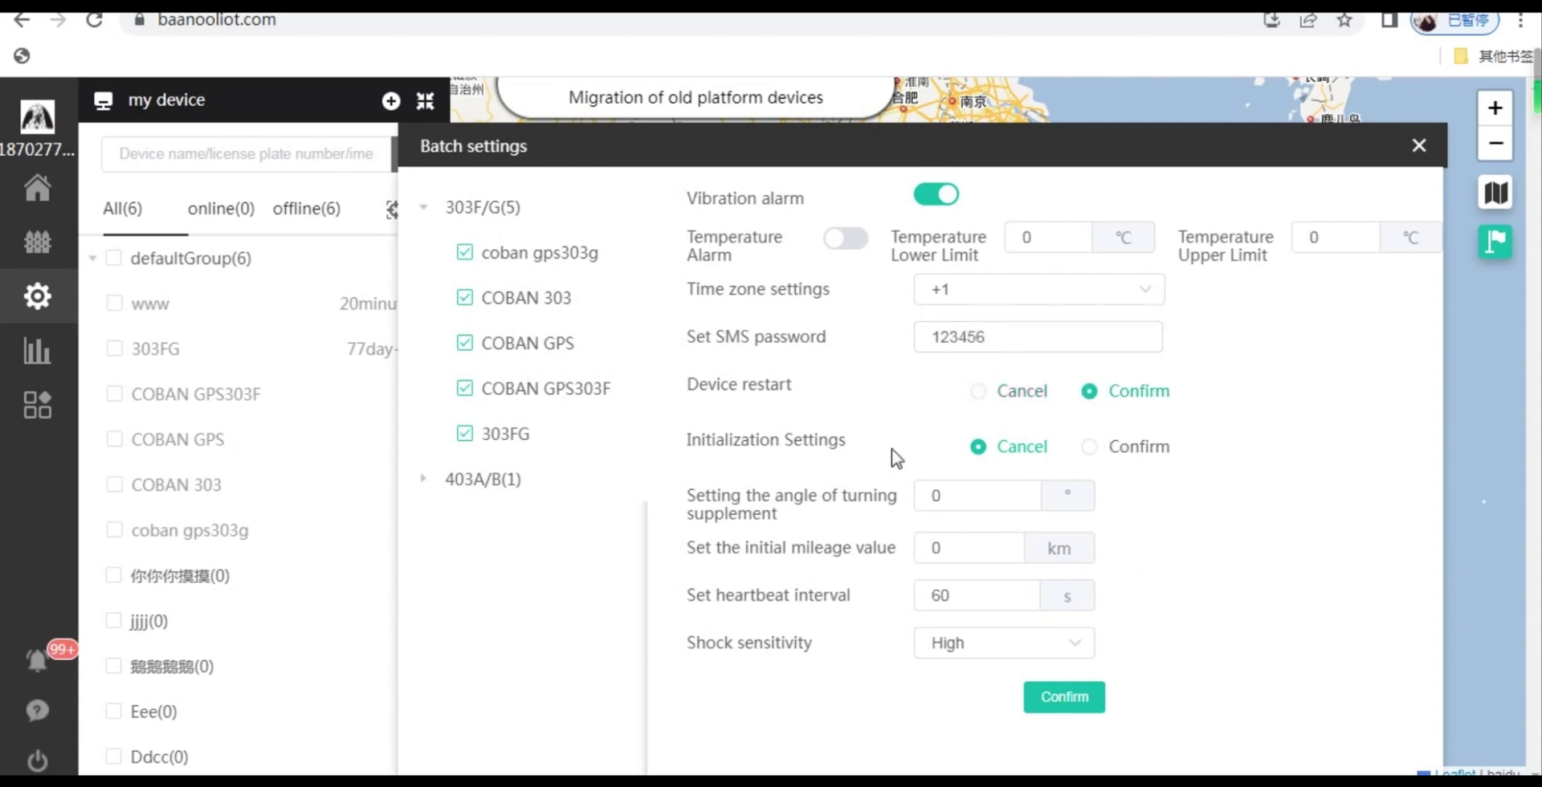
pyautogui.click(1089, 447)
# Set turning angle to 15°, heartbeat to 80 s, and shock sensitivity to Middle
pyautogui.moveTo(1015, 505); pyautogui.dragTo(896, 501)
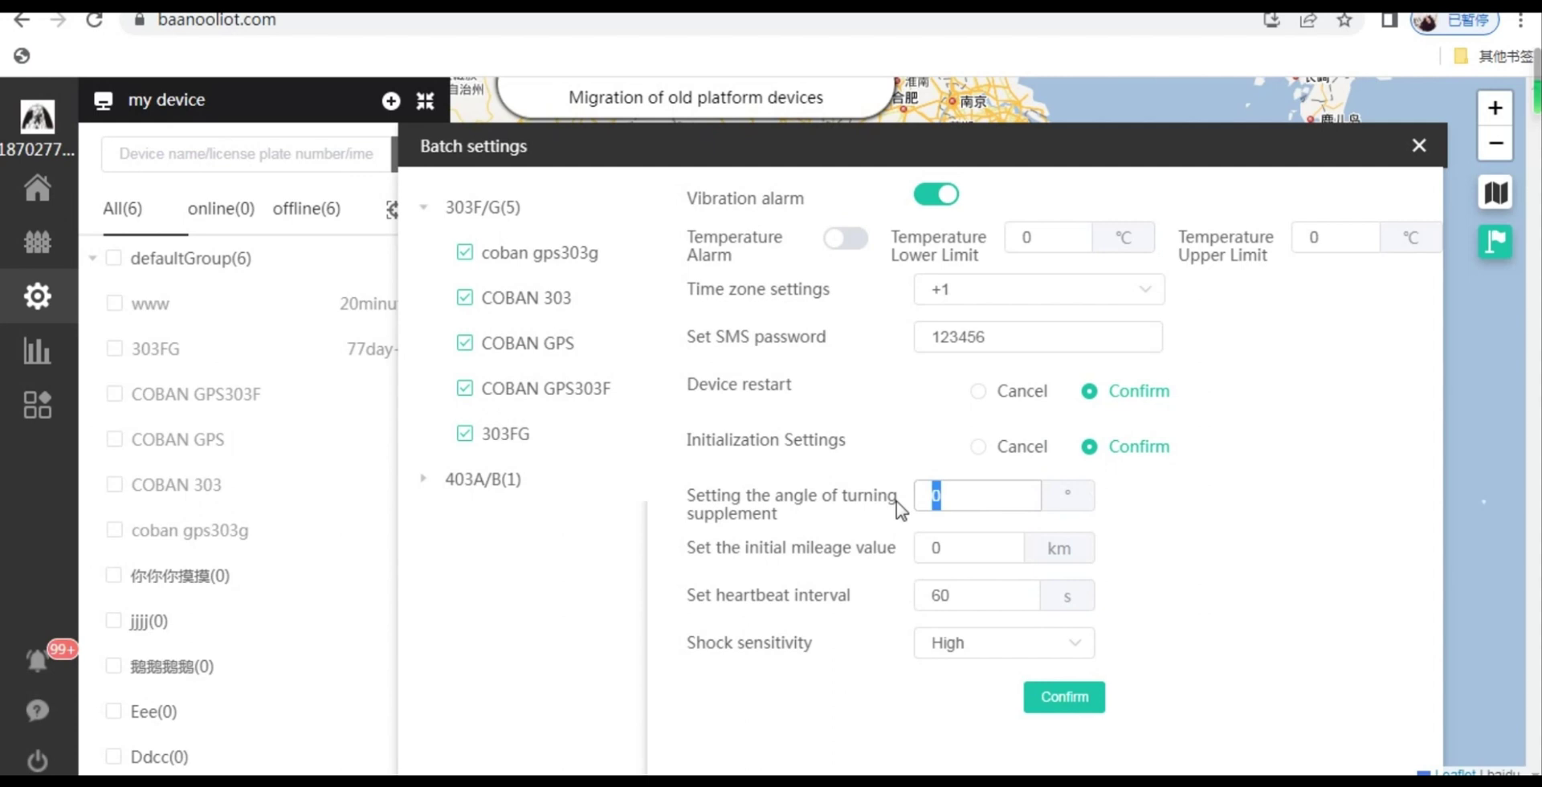
pyautogui.write('15')
pyautogui.press('Tab')
pyautogui.click(1008, 595)
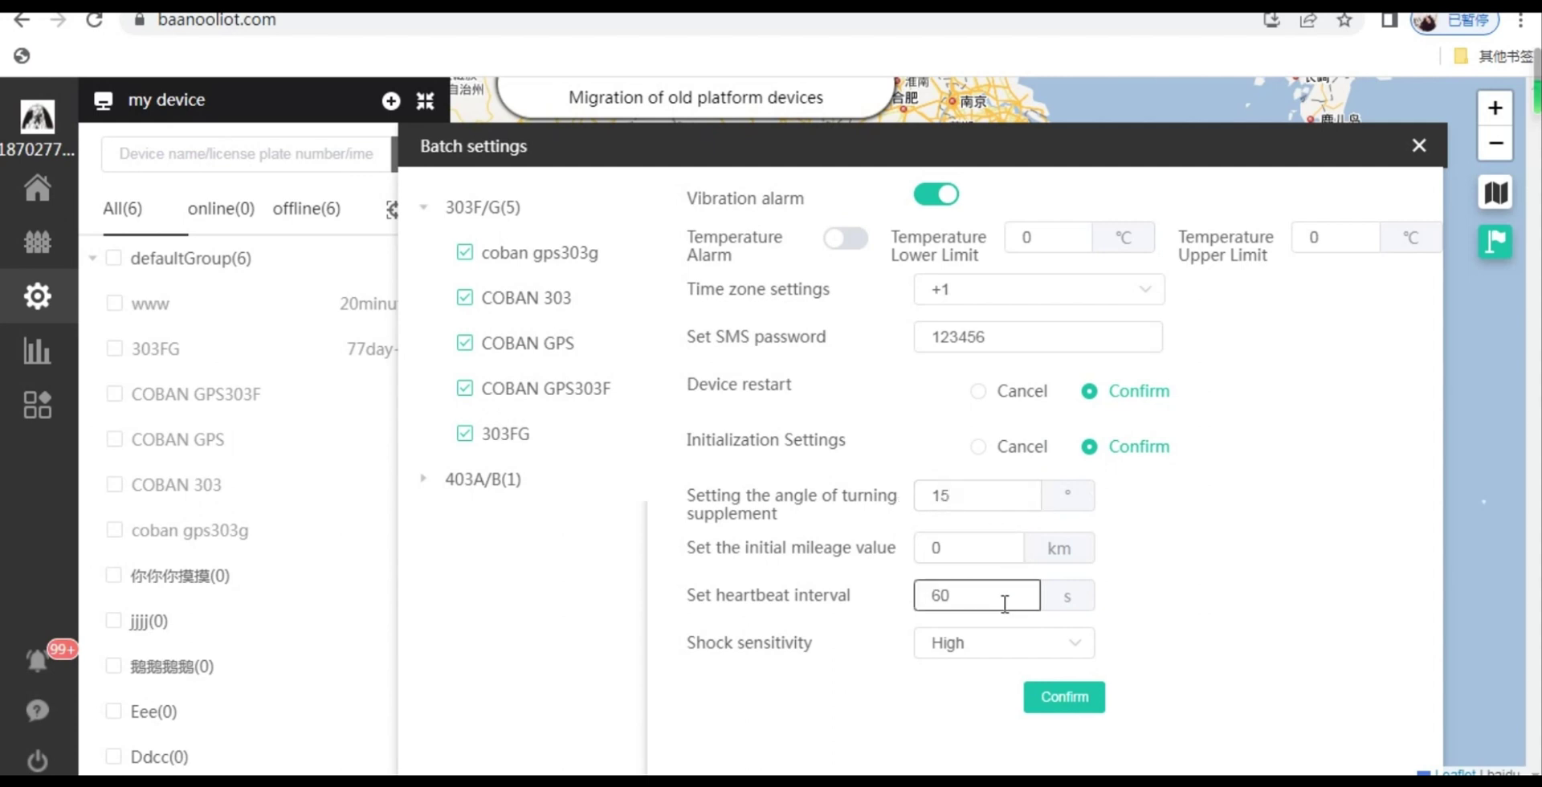
pyautogui.moveTo(1000, 604); pyautogui.dragTo(930, 606)
pyautogui.write('80')
pyautogui.click(991, 643)
pyautogui.click(978, 554)
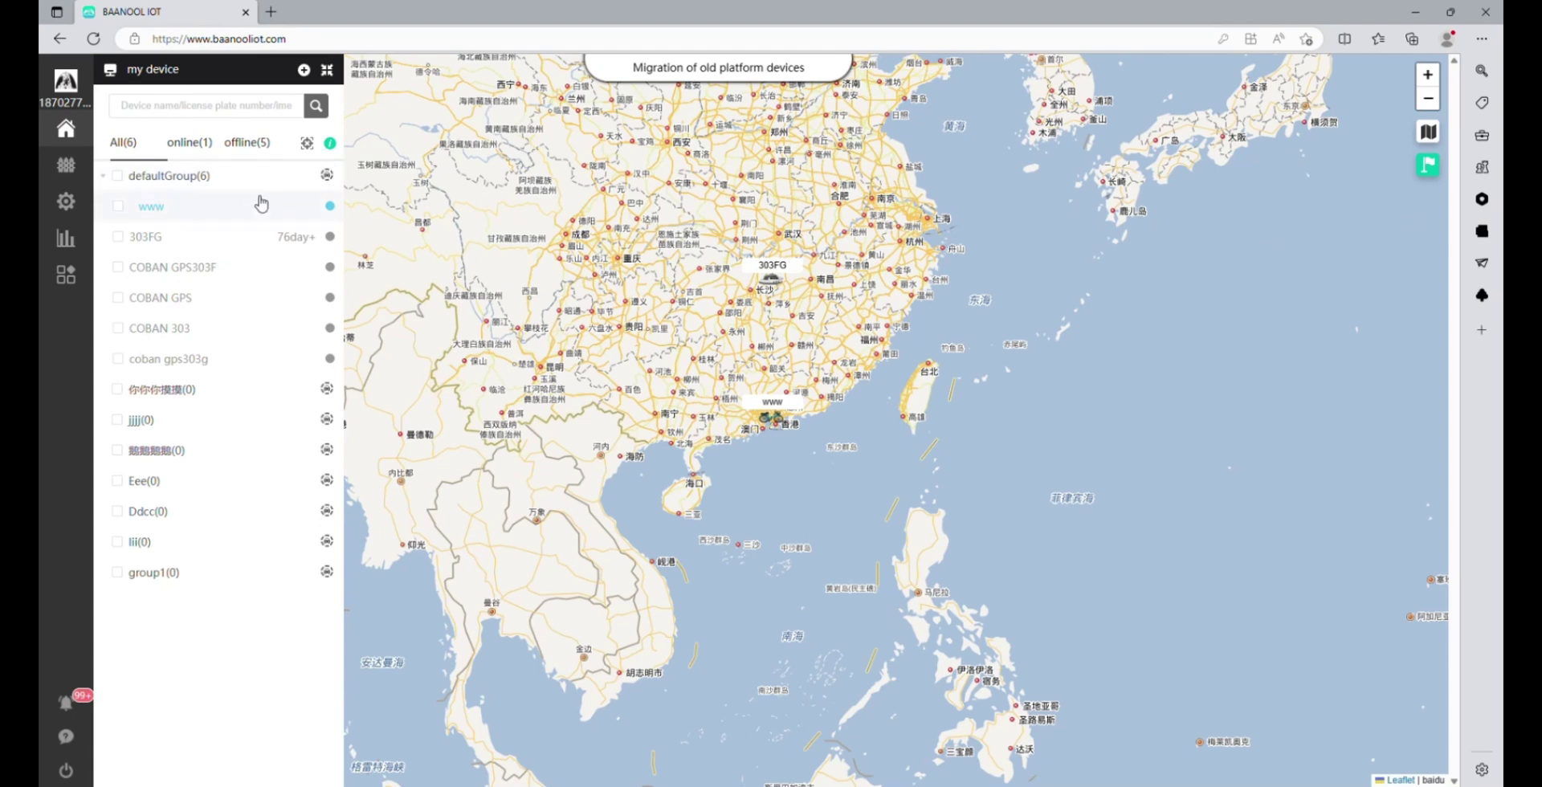
# Draw a rectangular fence on the map around the www device
pyautogui.click(119, 209)
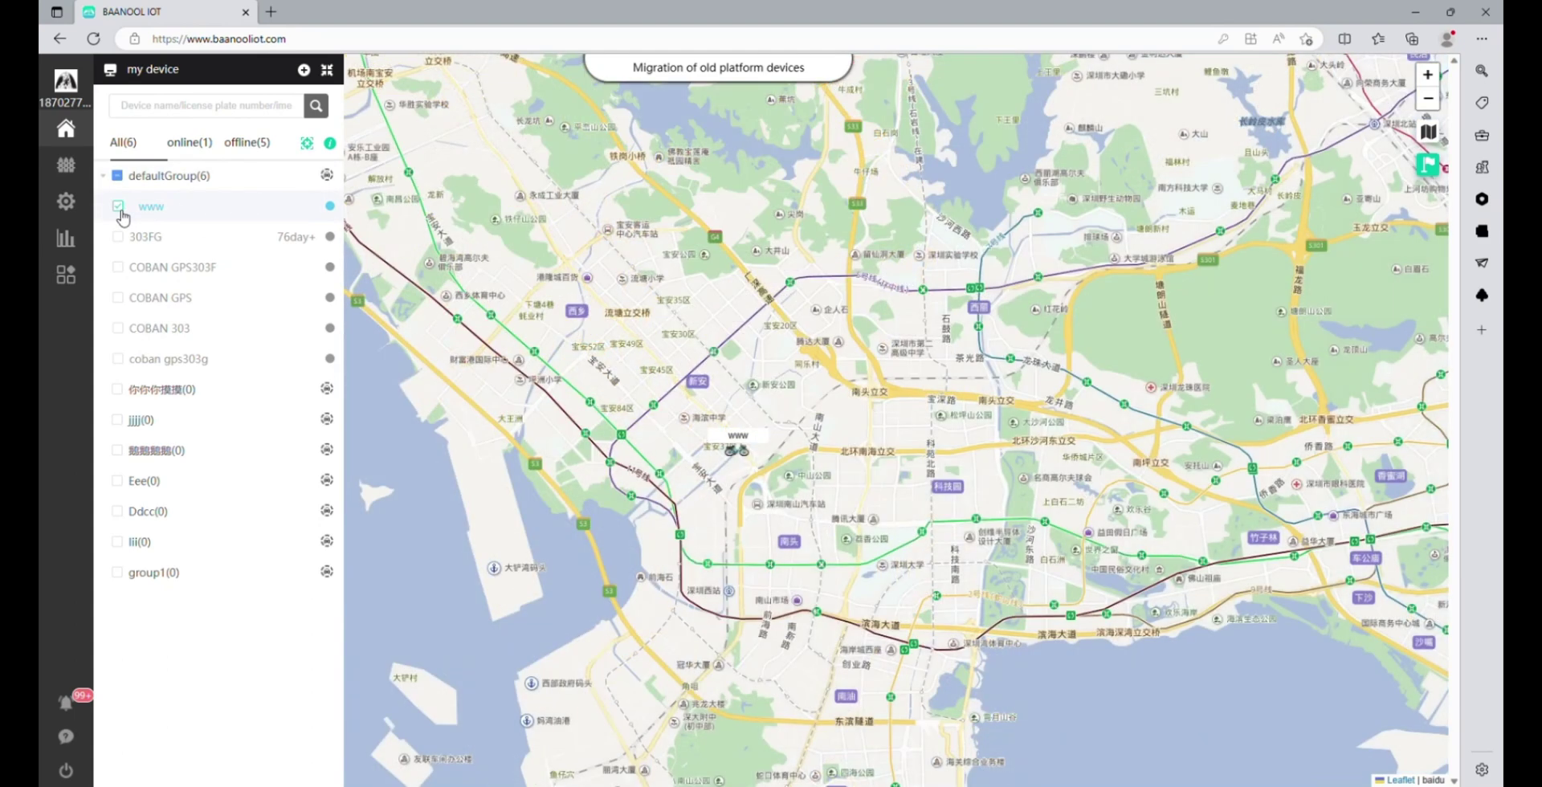
pyautogui.click(66, 167)
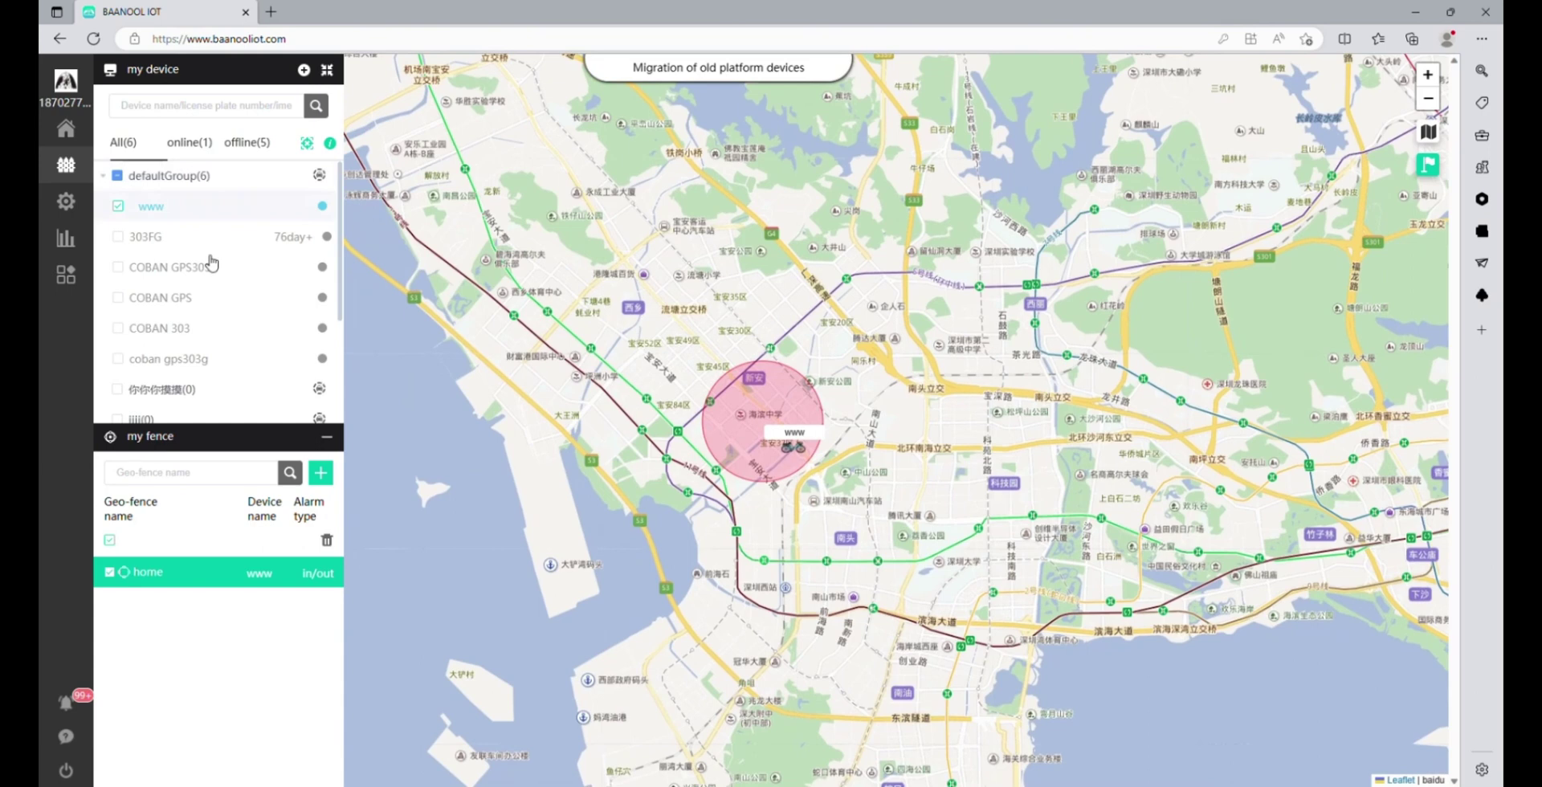
pyautogui.click(323, 480)
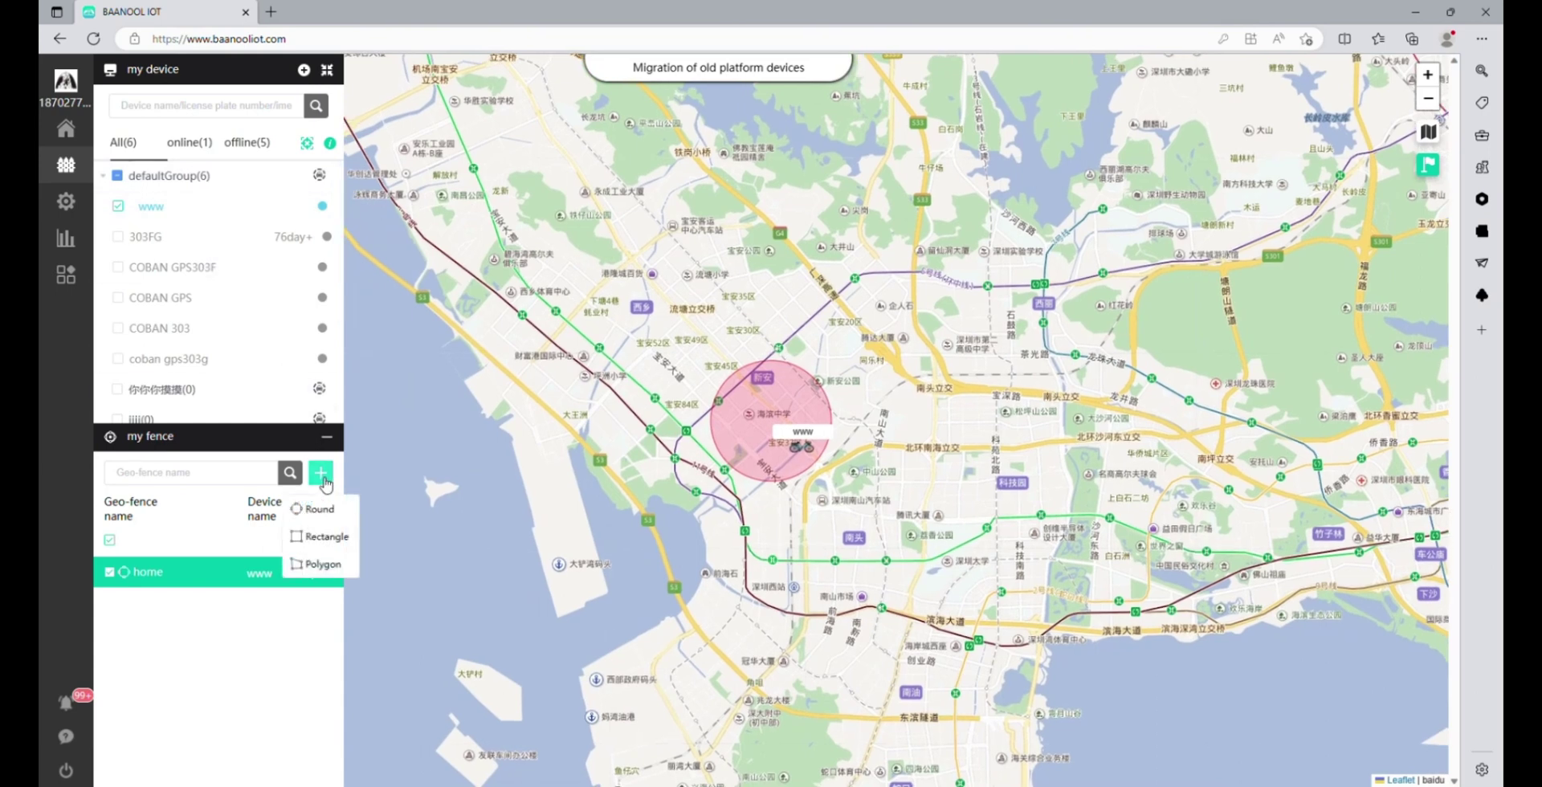
pyautogui.click(327, 510)
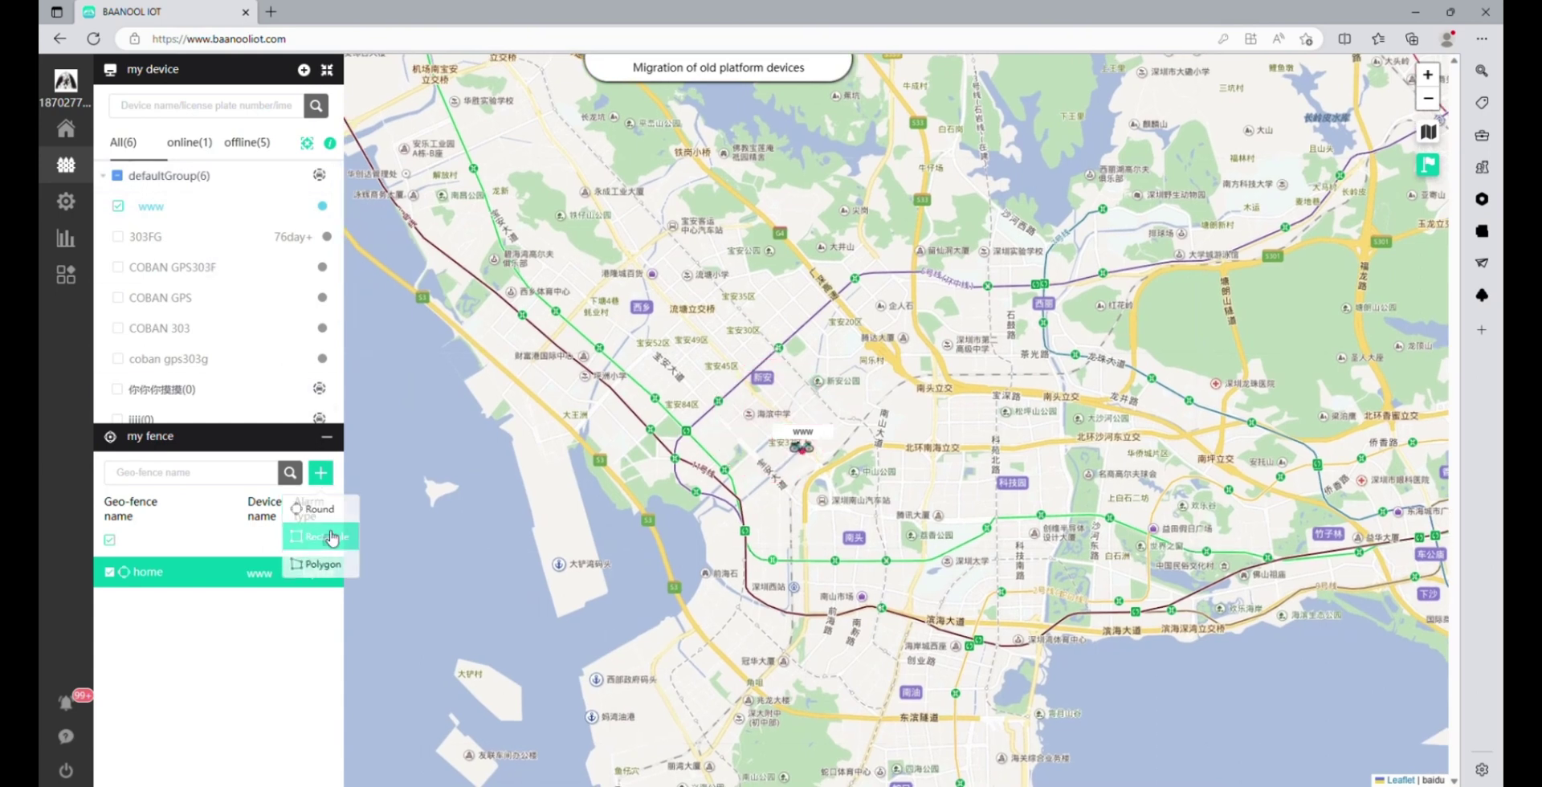
pyautogui.moveTo(753, 399); pyautogui.dragTo(887, 487)
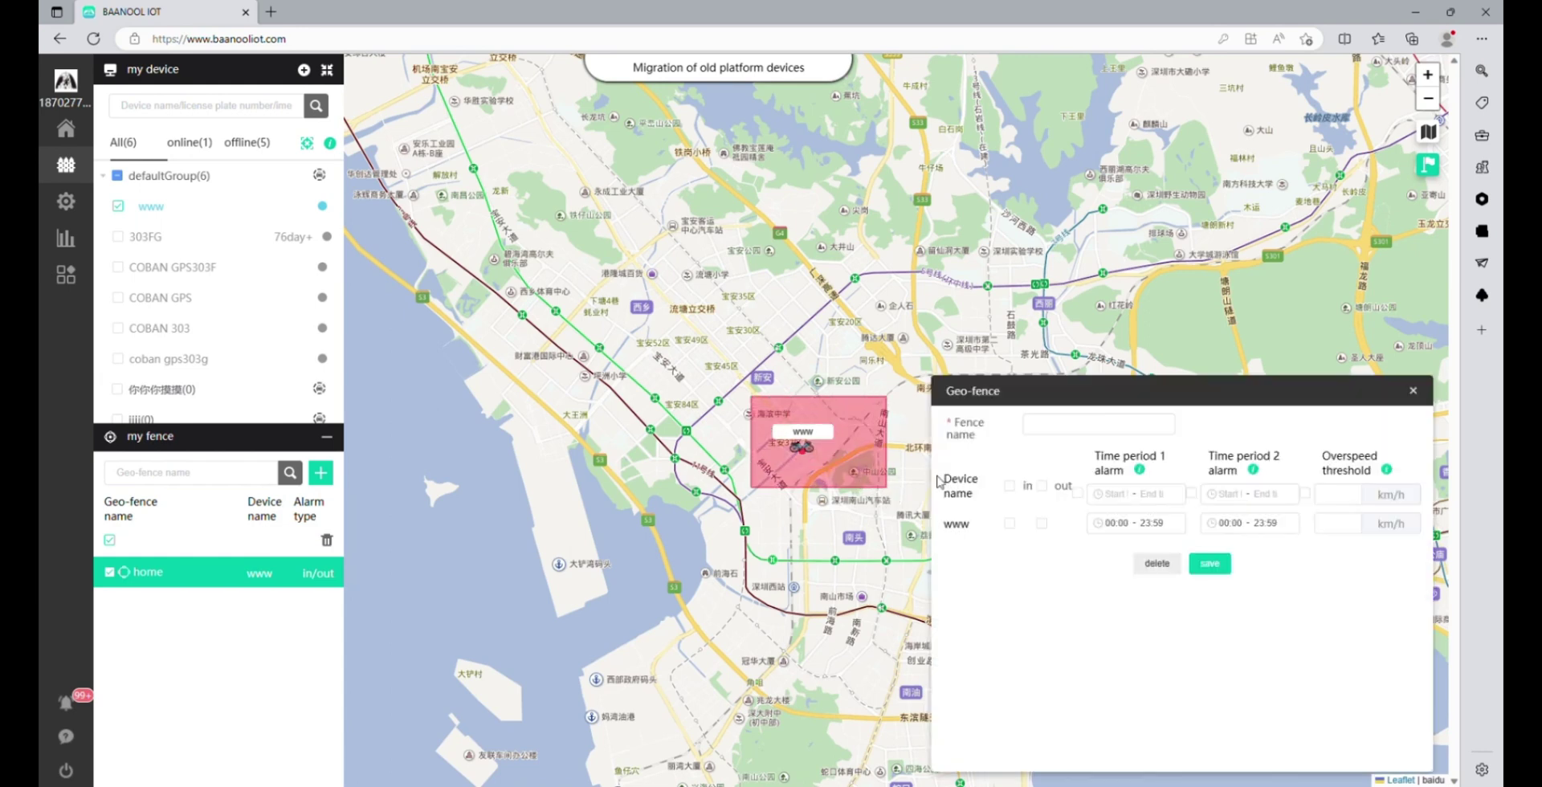
# Enable entry and exit alarms, name the fence 'out', set overspeed to 80 km/h, and save
pyautogui.click(1041, 523)
pyautogui.click(1010, 486)
pyautogui.click(1041, 486)
pyautogui.click(1092, 434)
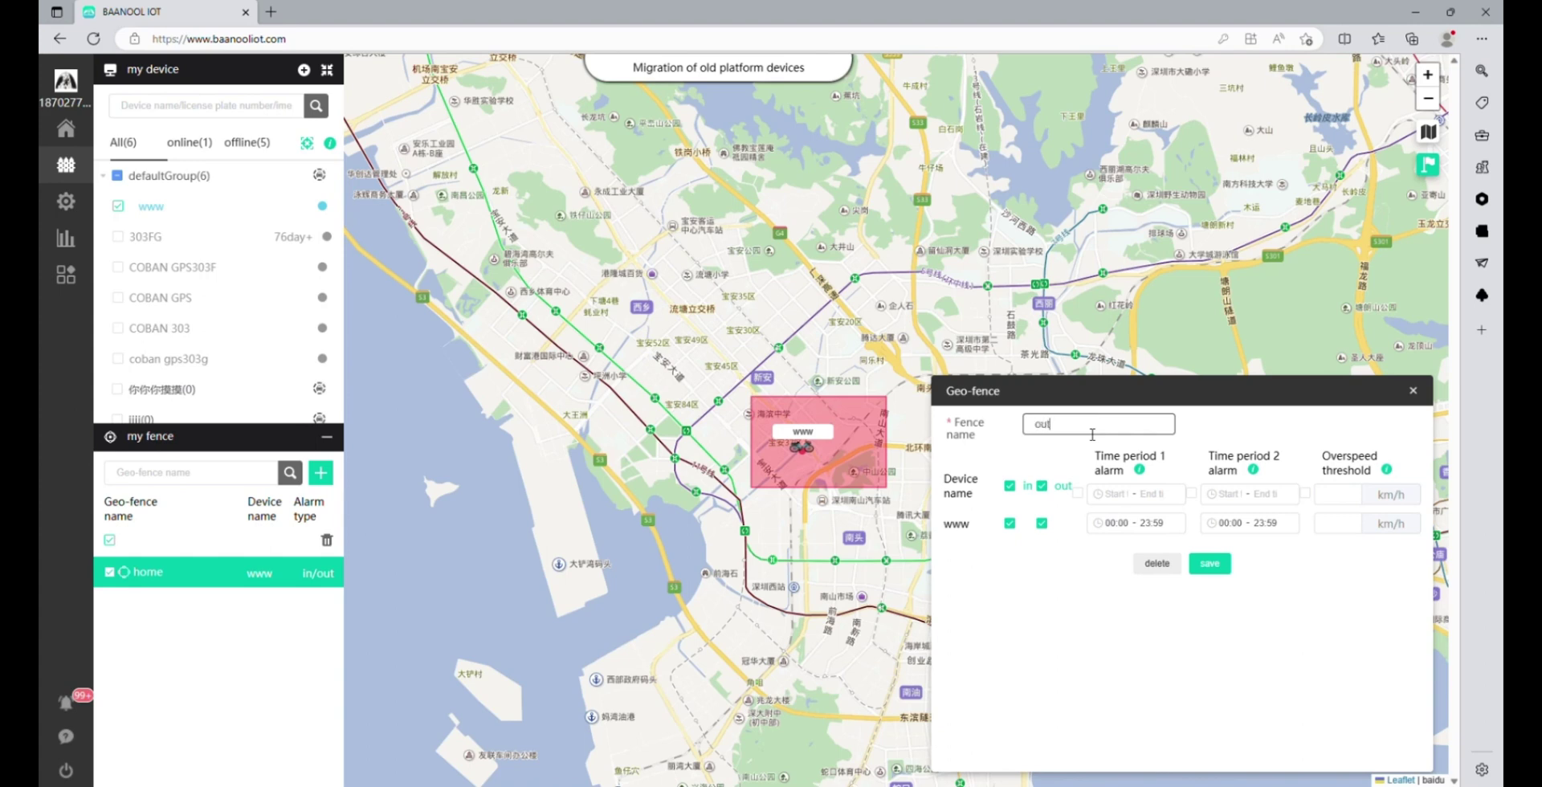
pyautogui.click(1344, 529)
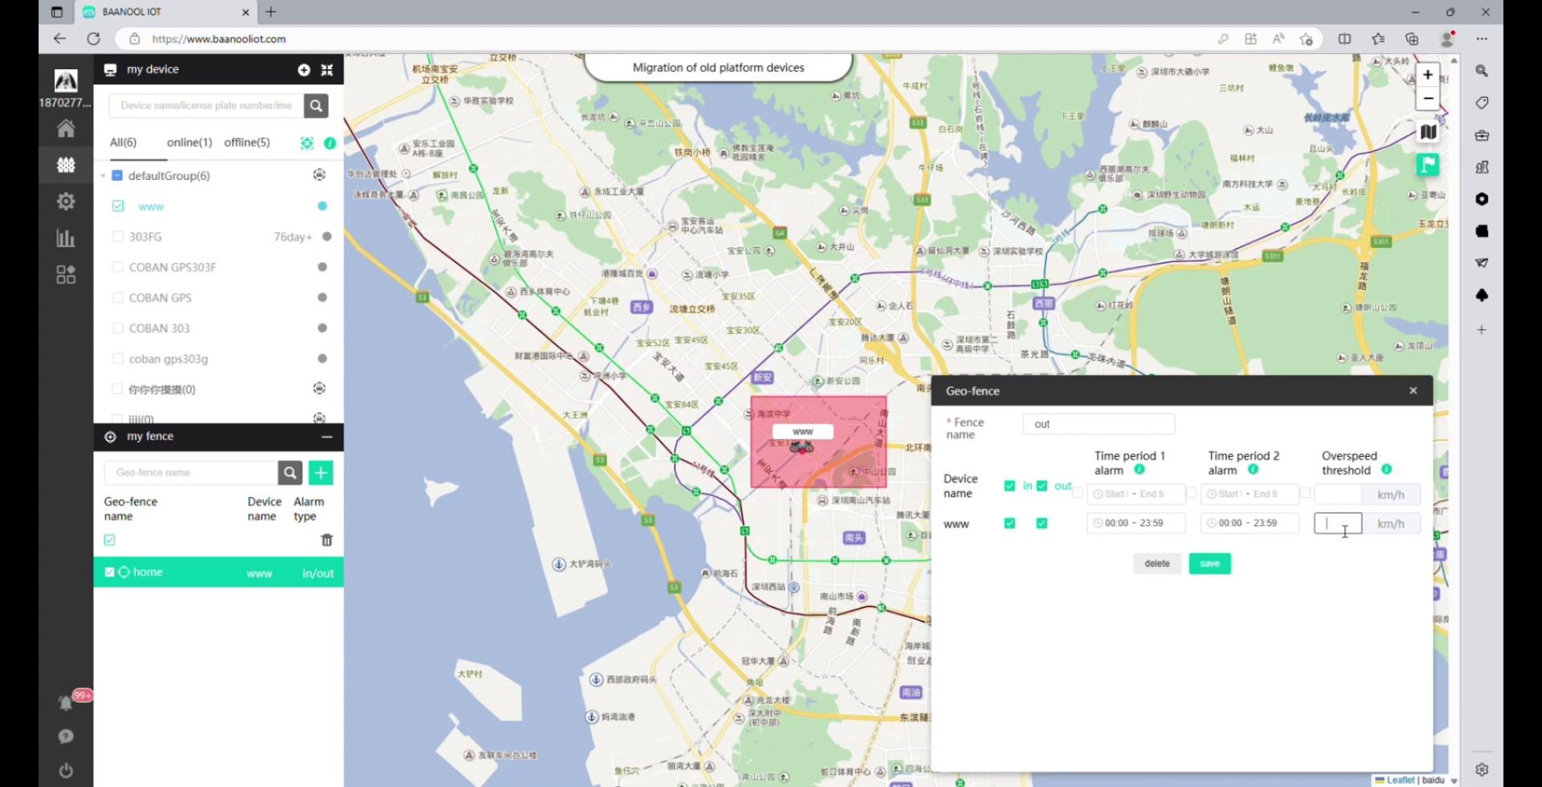
pyautogui.click(1213, 565)
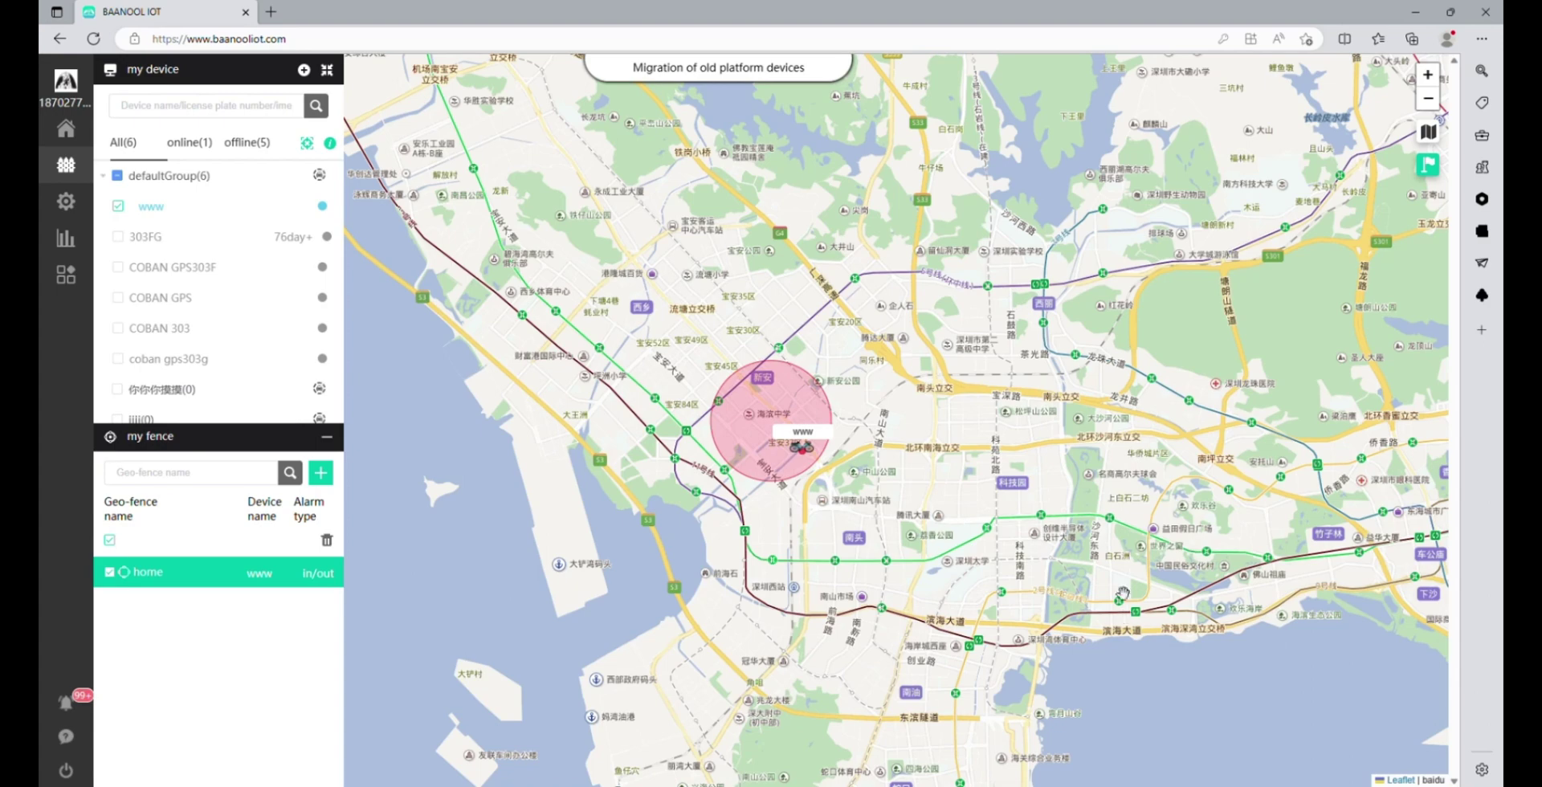
pyautogui.moveTo(1430, 111)
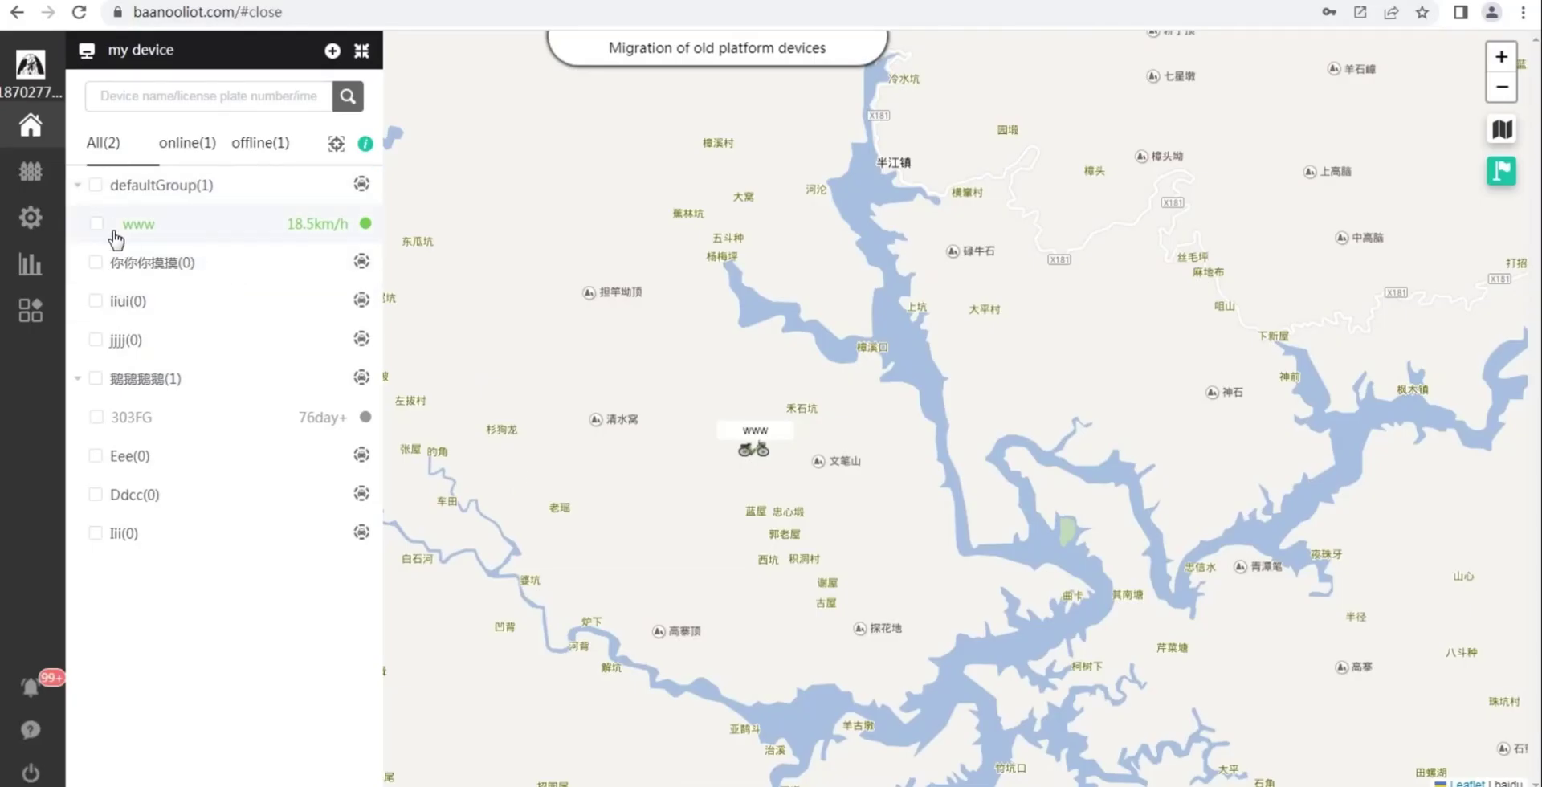
# Select www and send its device setup with vibration alarm on and Device restart set to Confirm
pyautogui.click(97, 225)
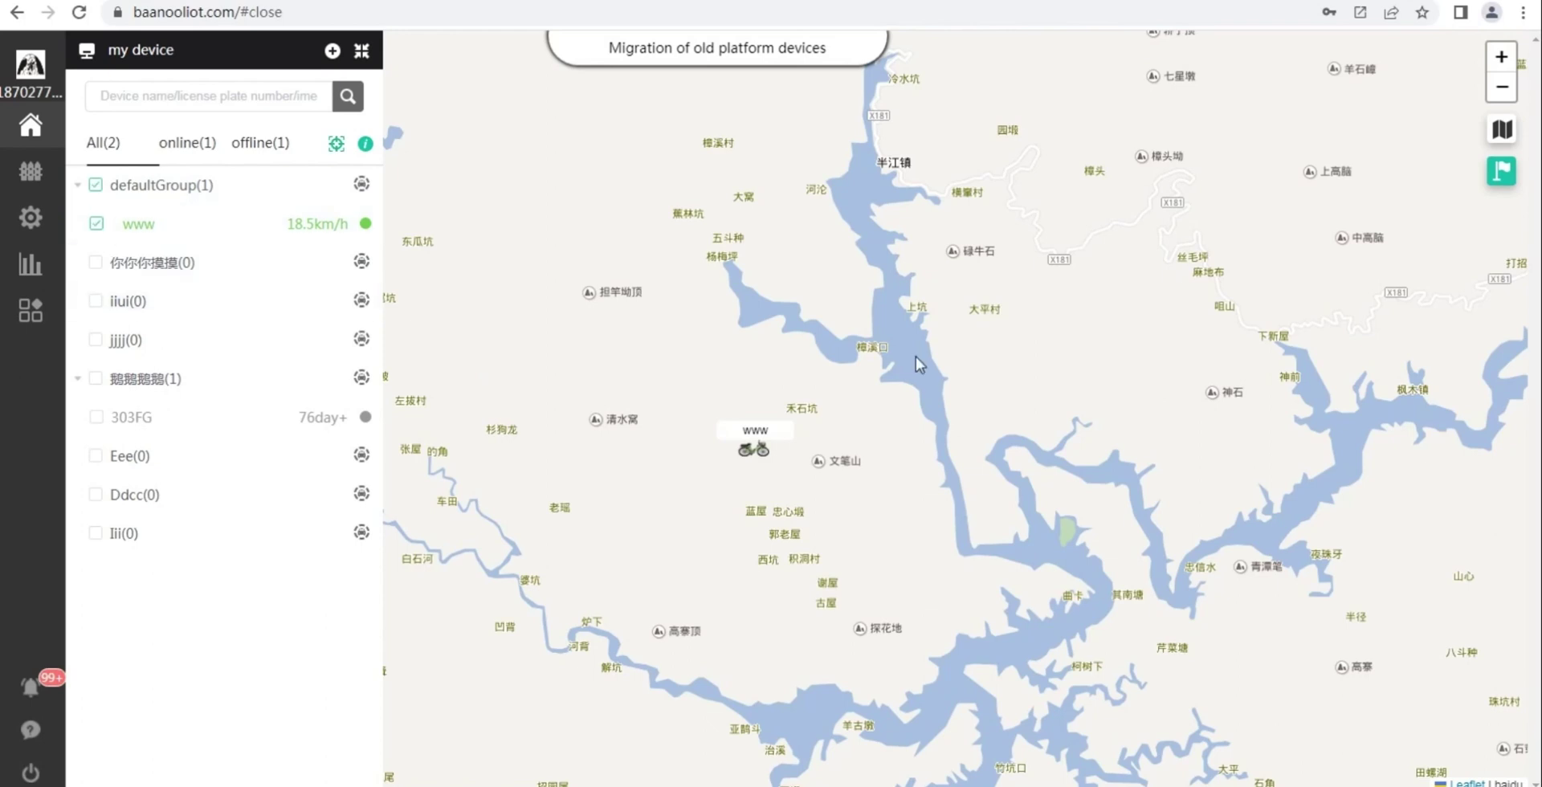
pyautogui.click(755, 450)
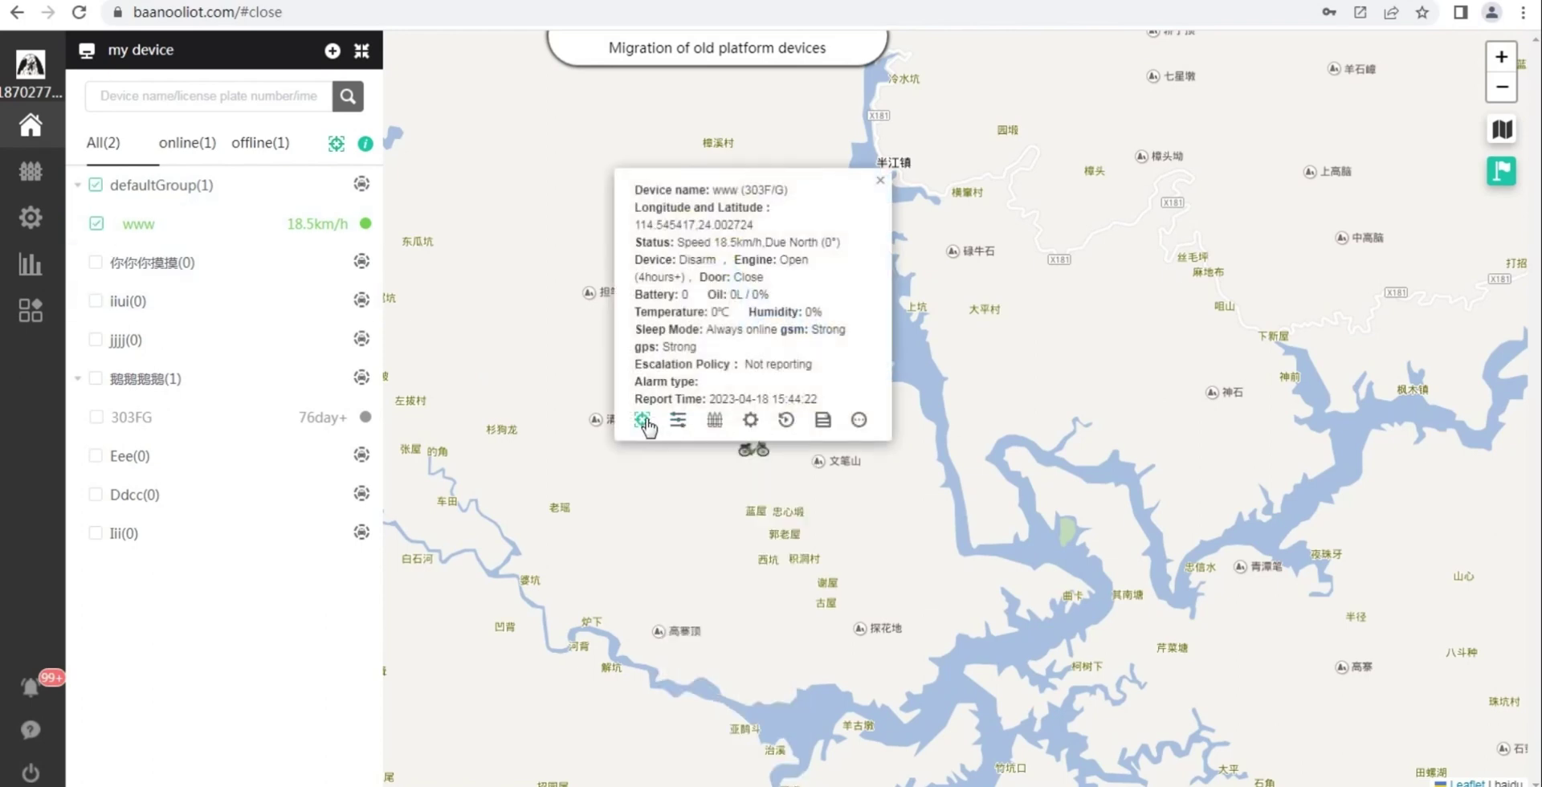
pyautogui.click(678, 419)
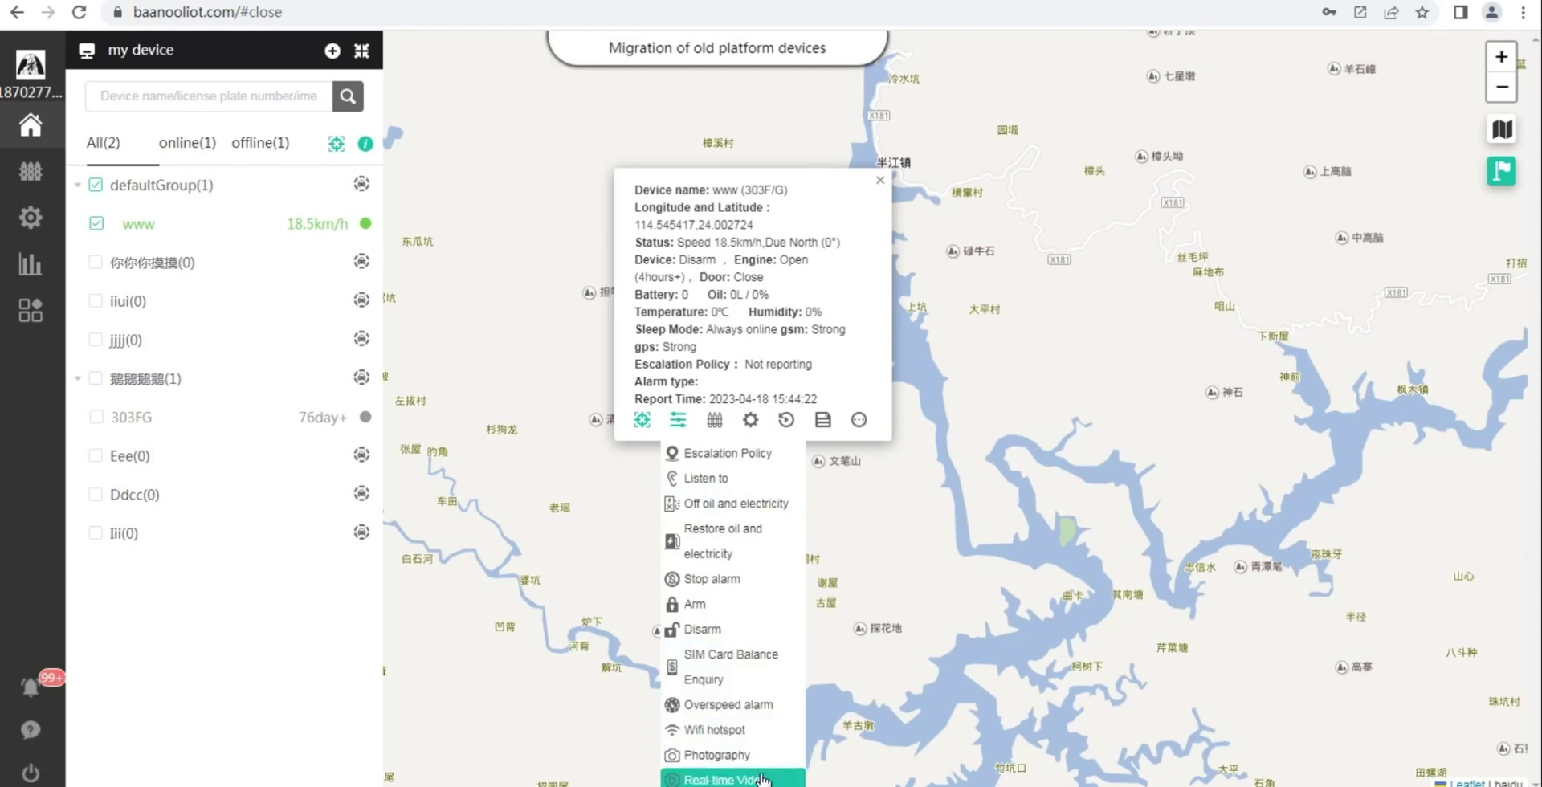
pyautogui.click(715, 423)
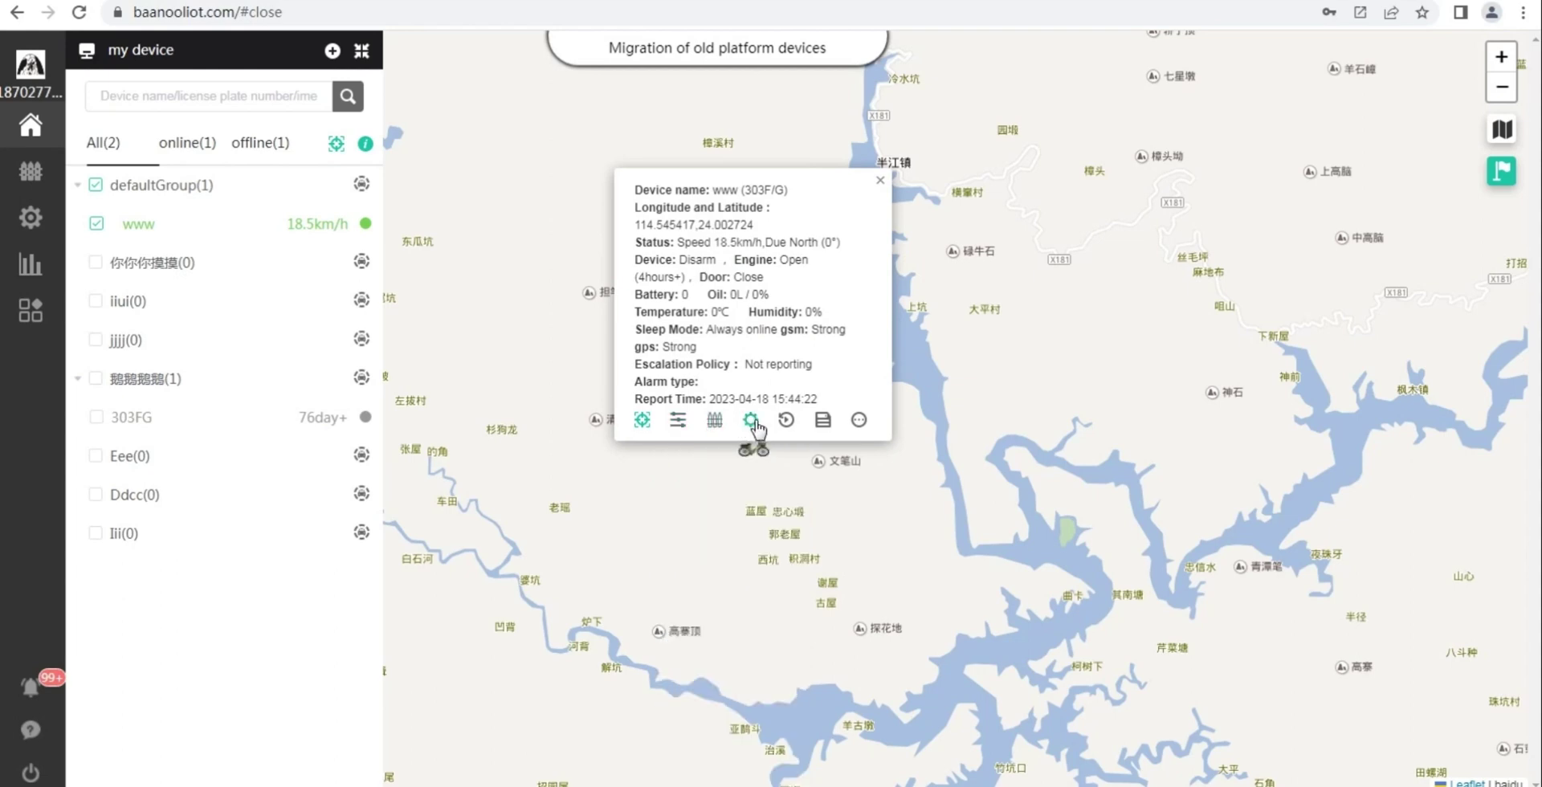
pyautogui.click(752, 422)
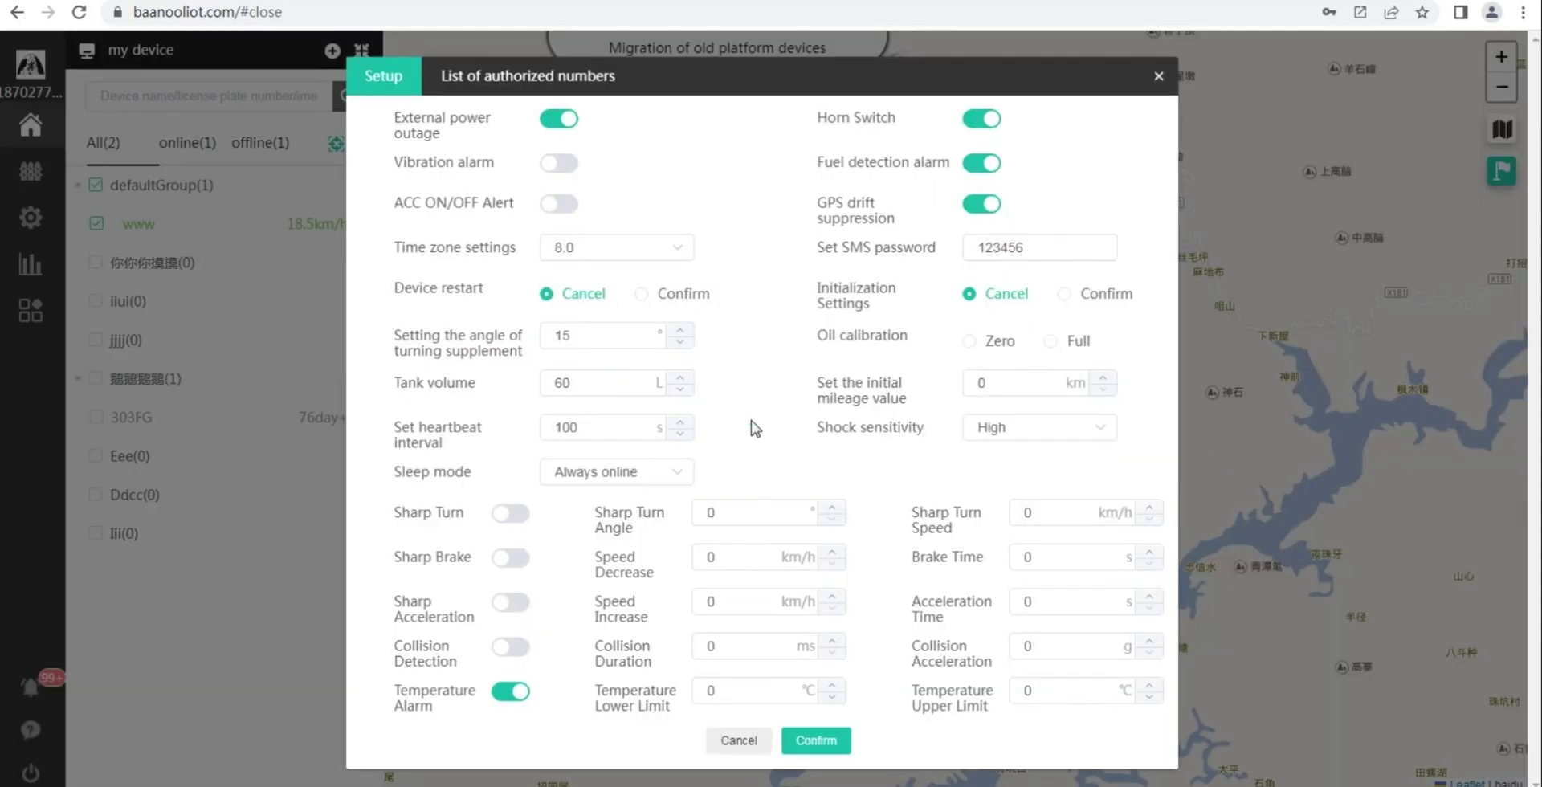
pyautogui.click(560, 165)
pyautogui.click(673, 299)
pyautogui.click(829, 742)
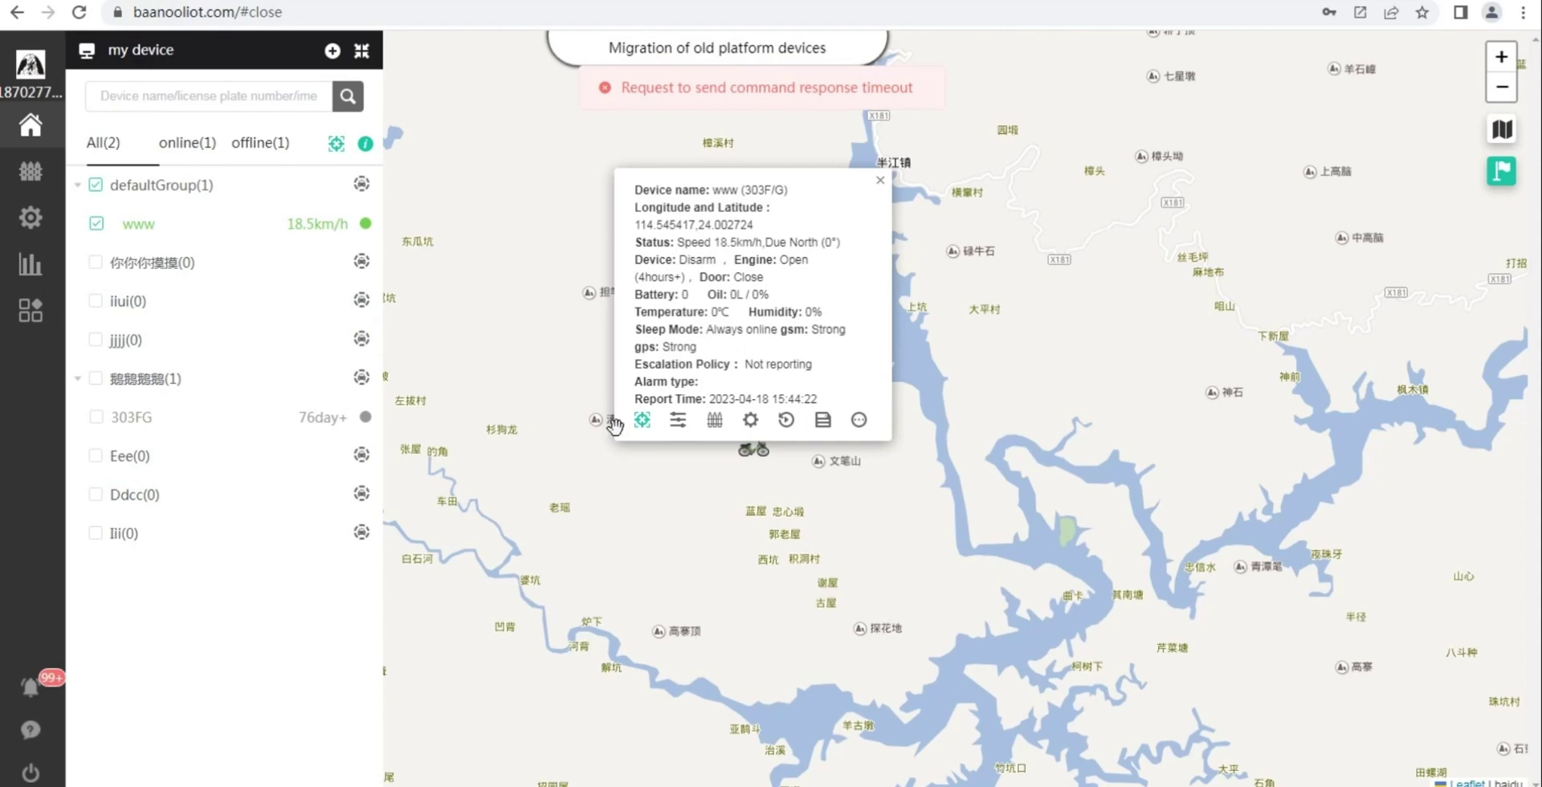
# View www's Driving behavior, Trip, Idle, Stop, Ignition, Mileage and Total mileage reports in turn
pyautogui.click(36, 267)
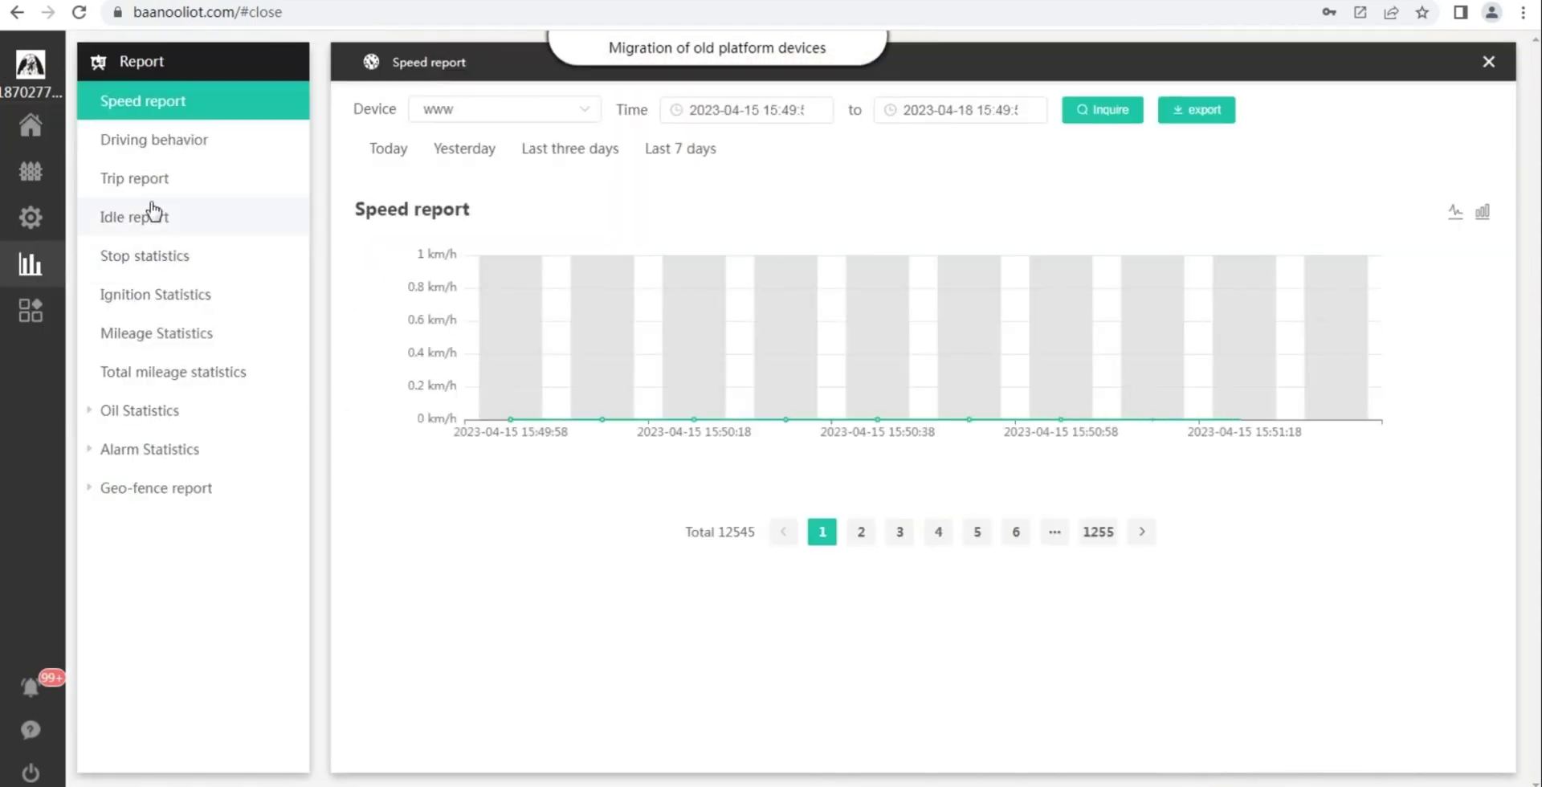
pyautogui.click(197, 151)
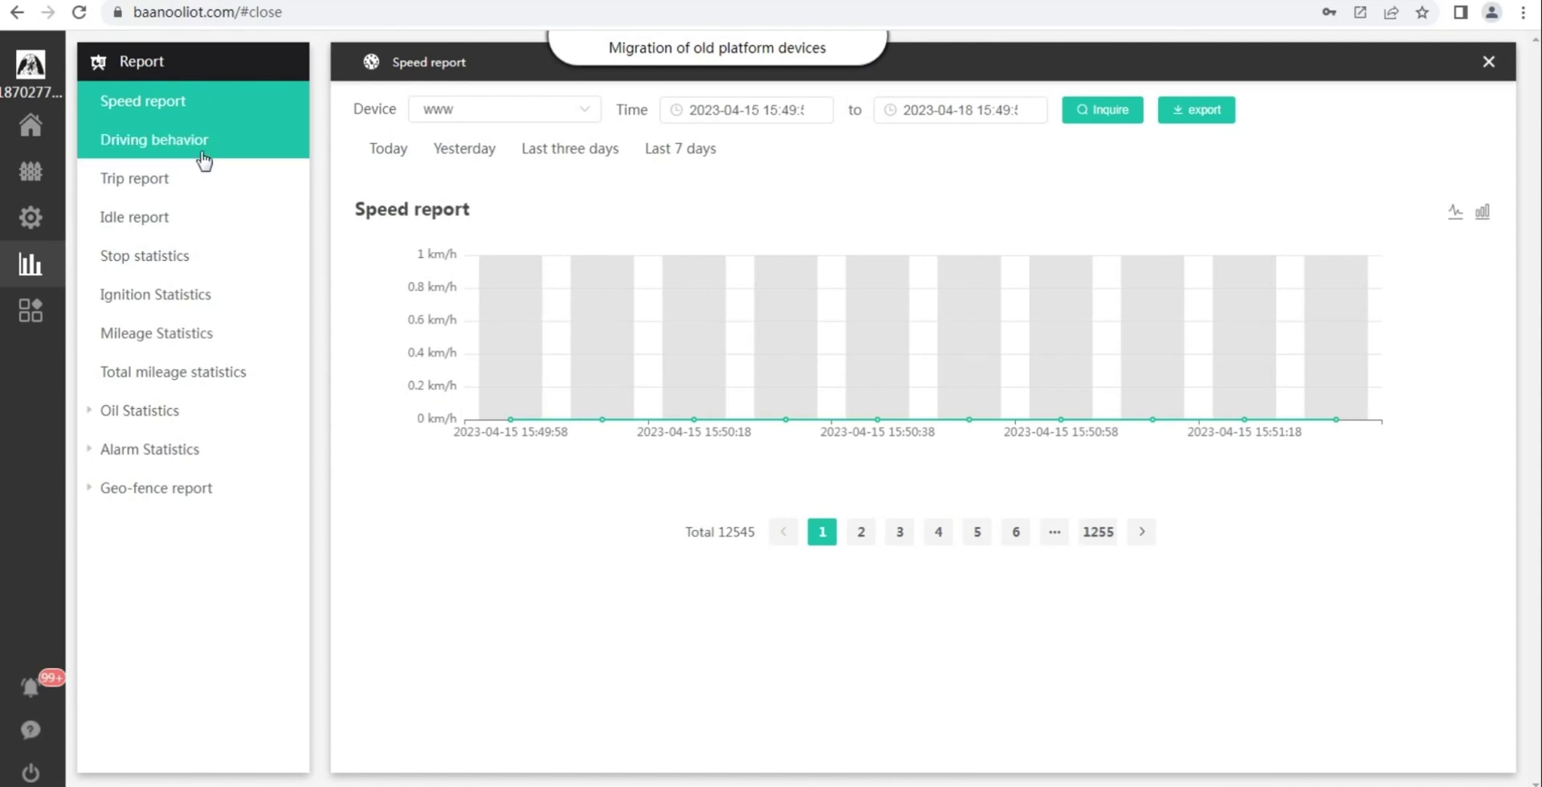
pyautogui.click(169, 187)
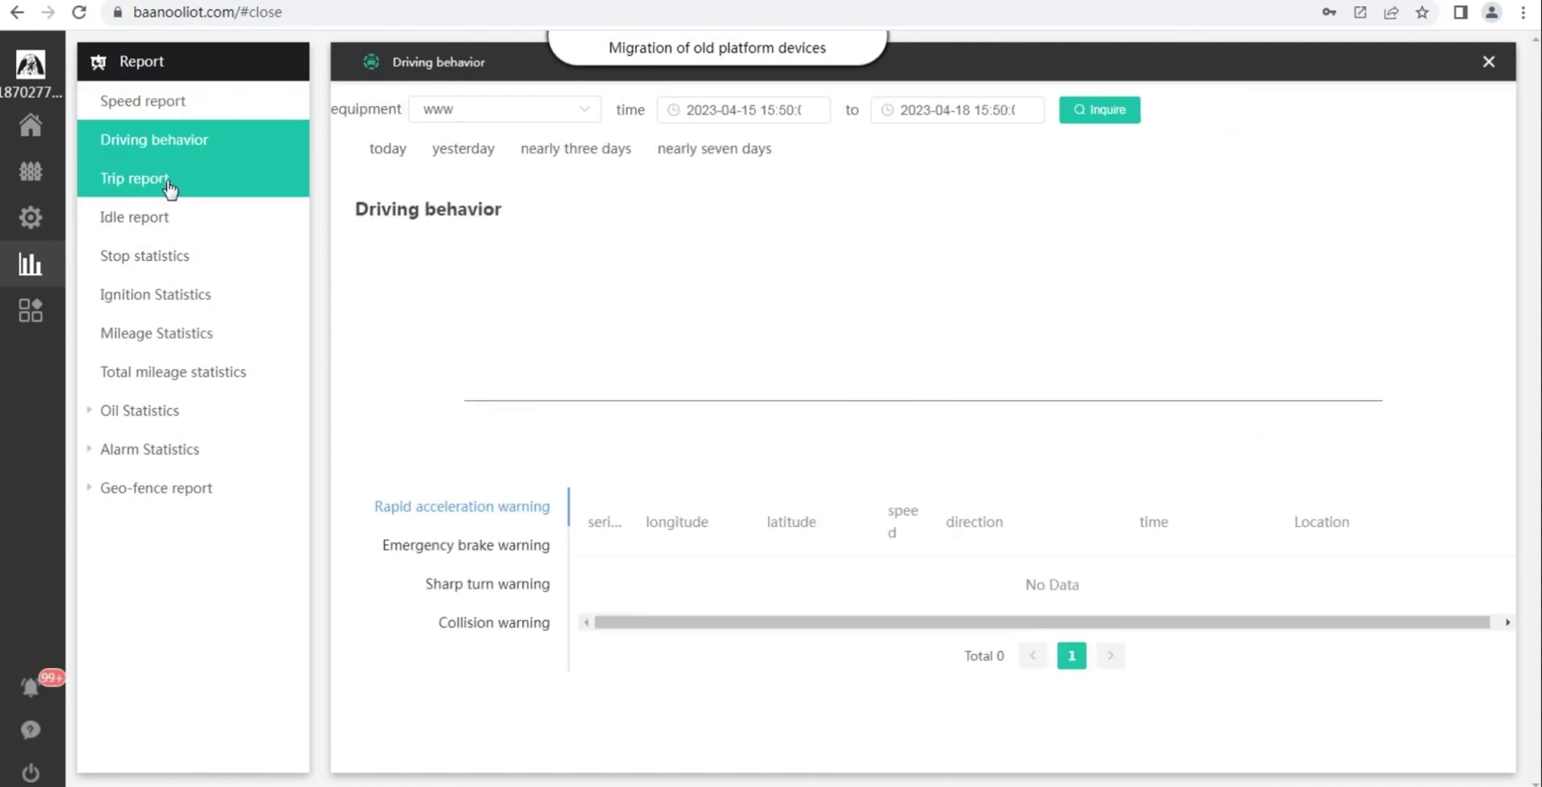
pyautogui.click(170, 229)
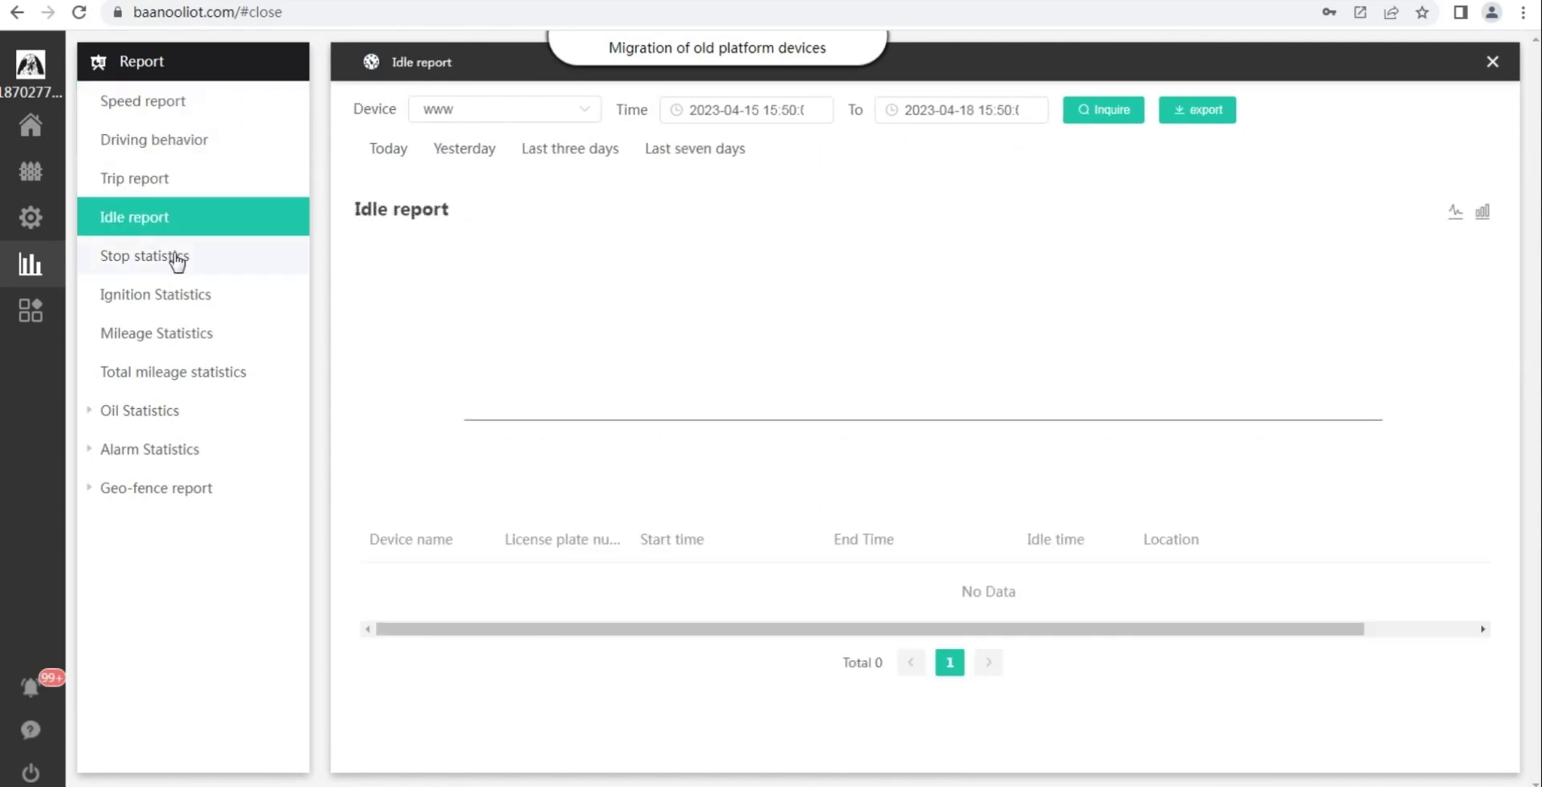
pyautogui.click(177, 259)
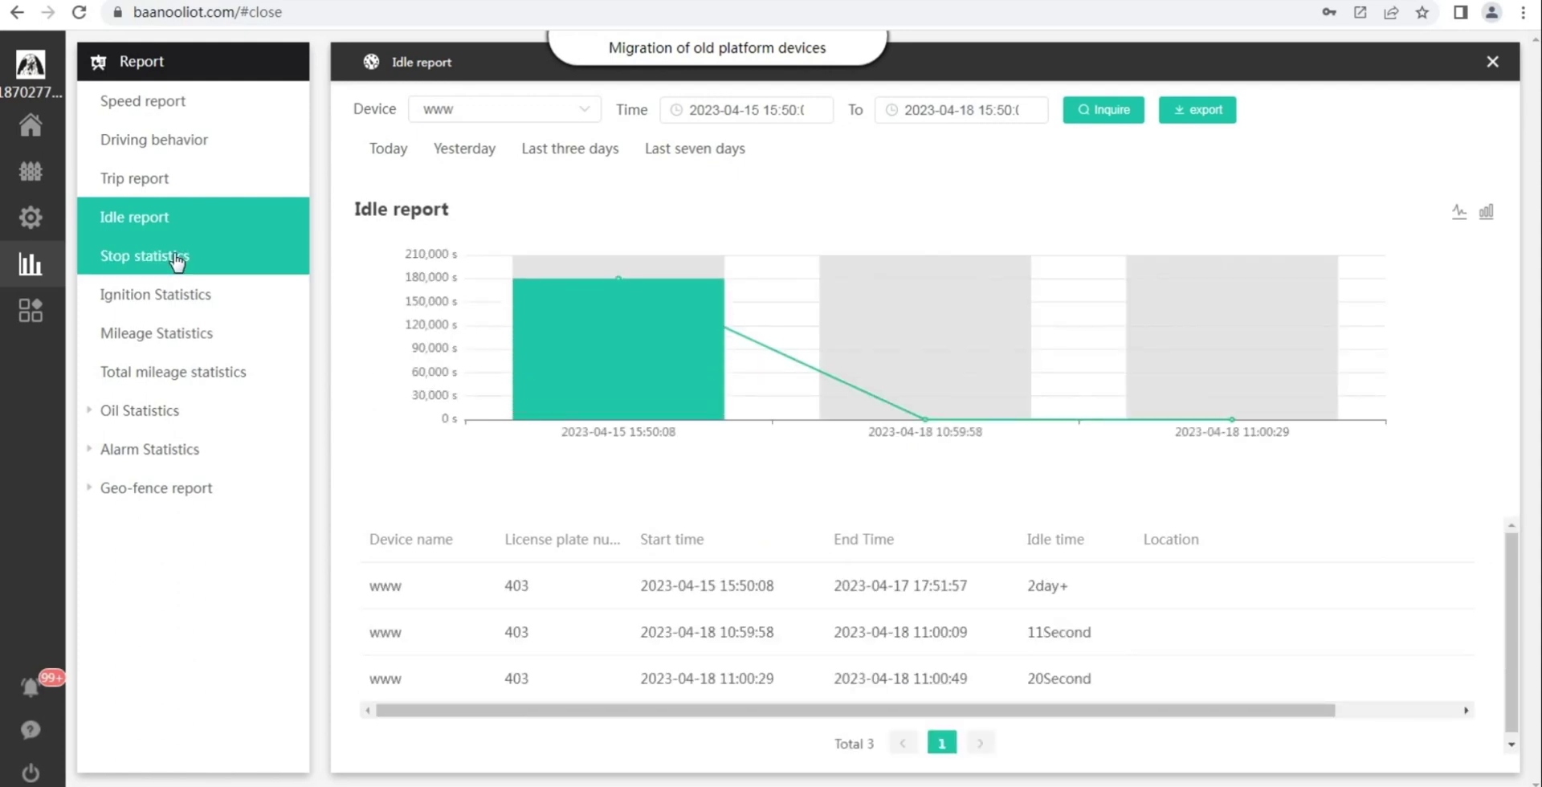
pyautogui.click(180, 302)
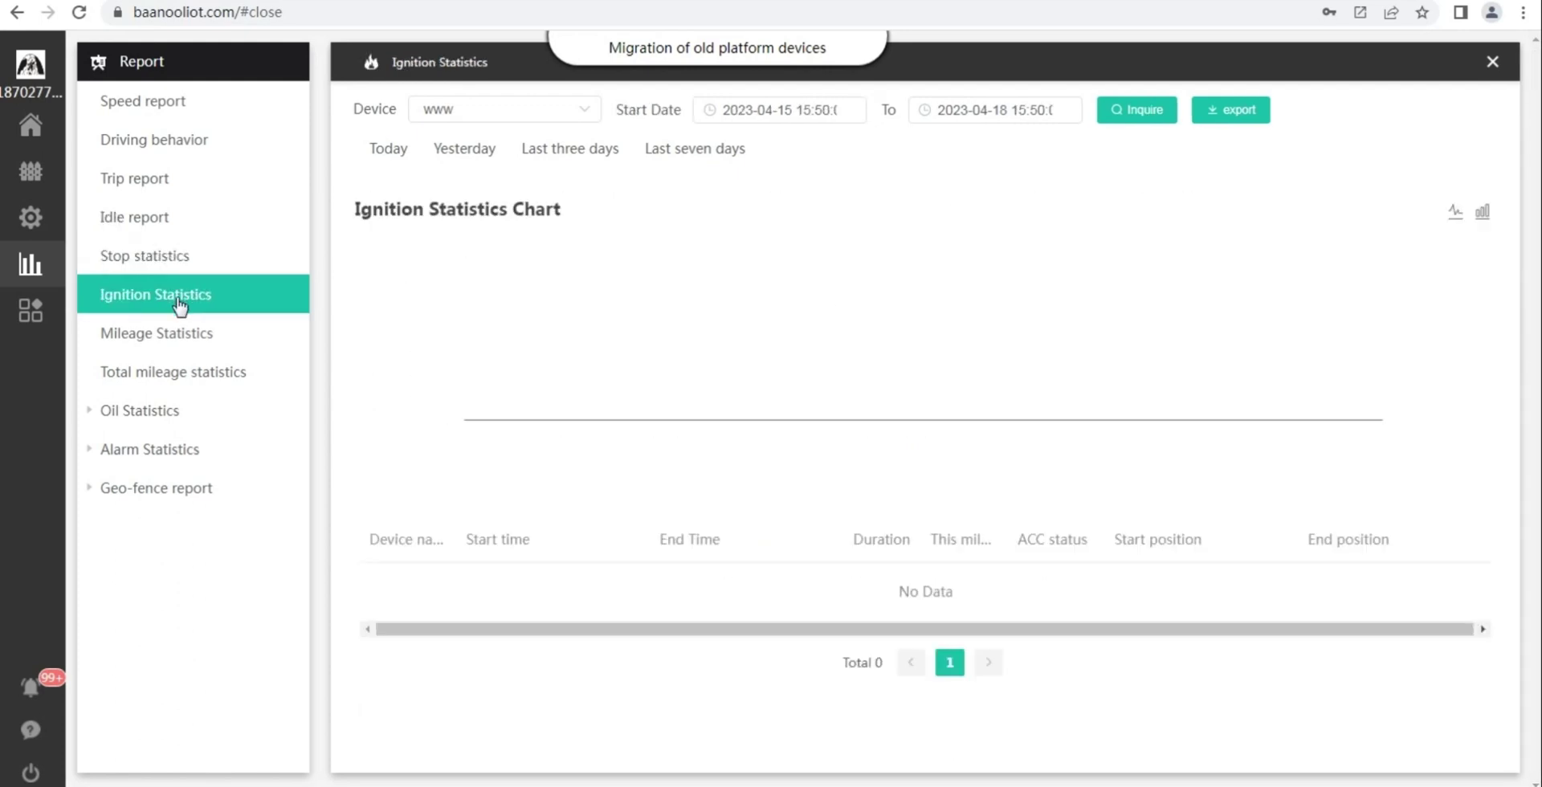
pyautogui.click(189, 341)
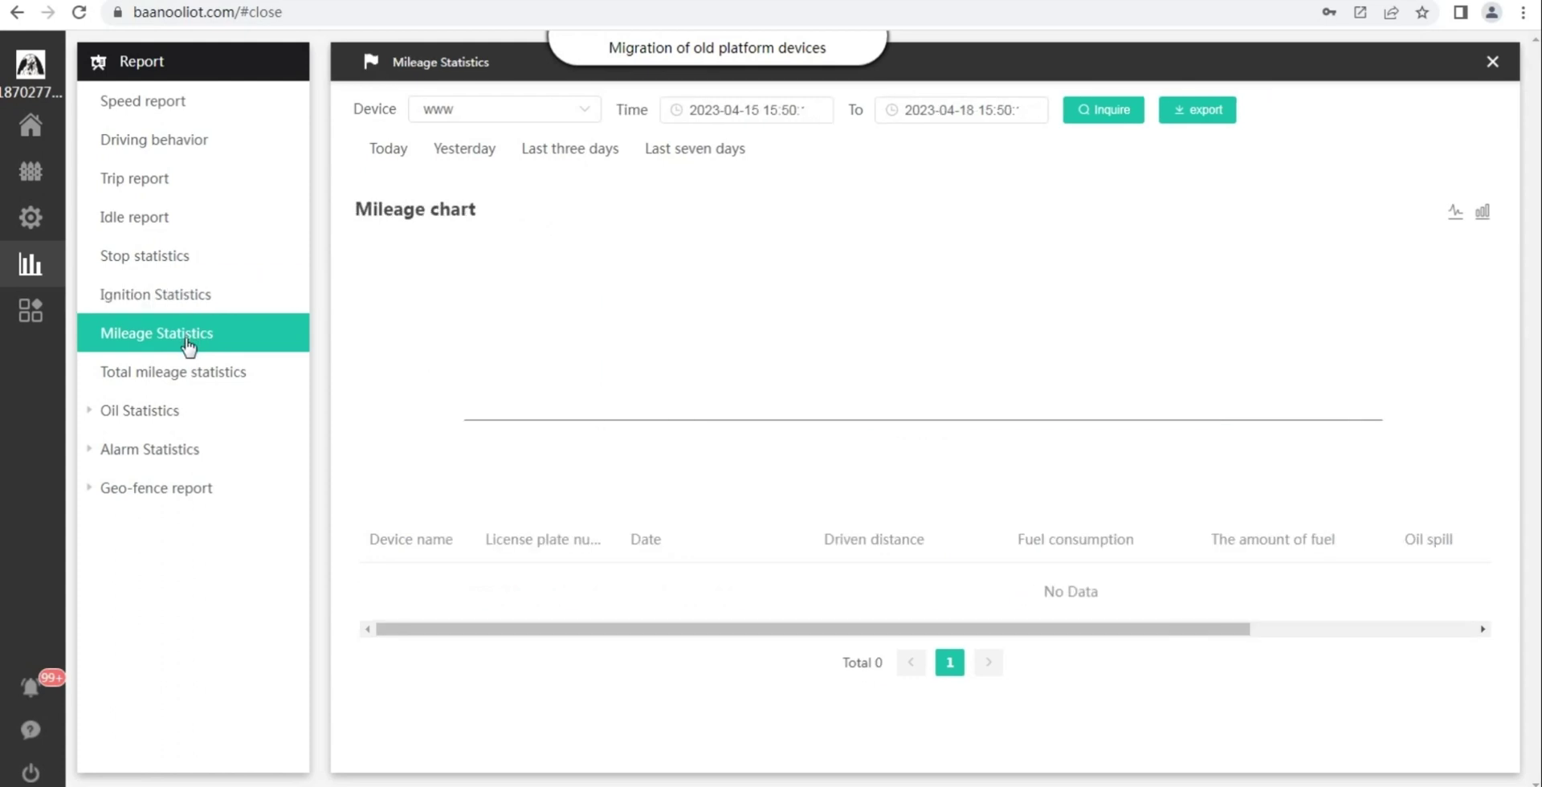
pyautogui.click(190, 377)
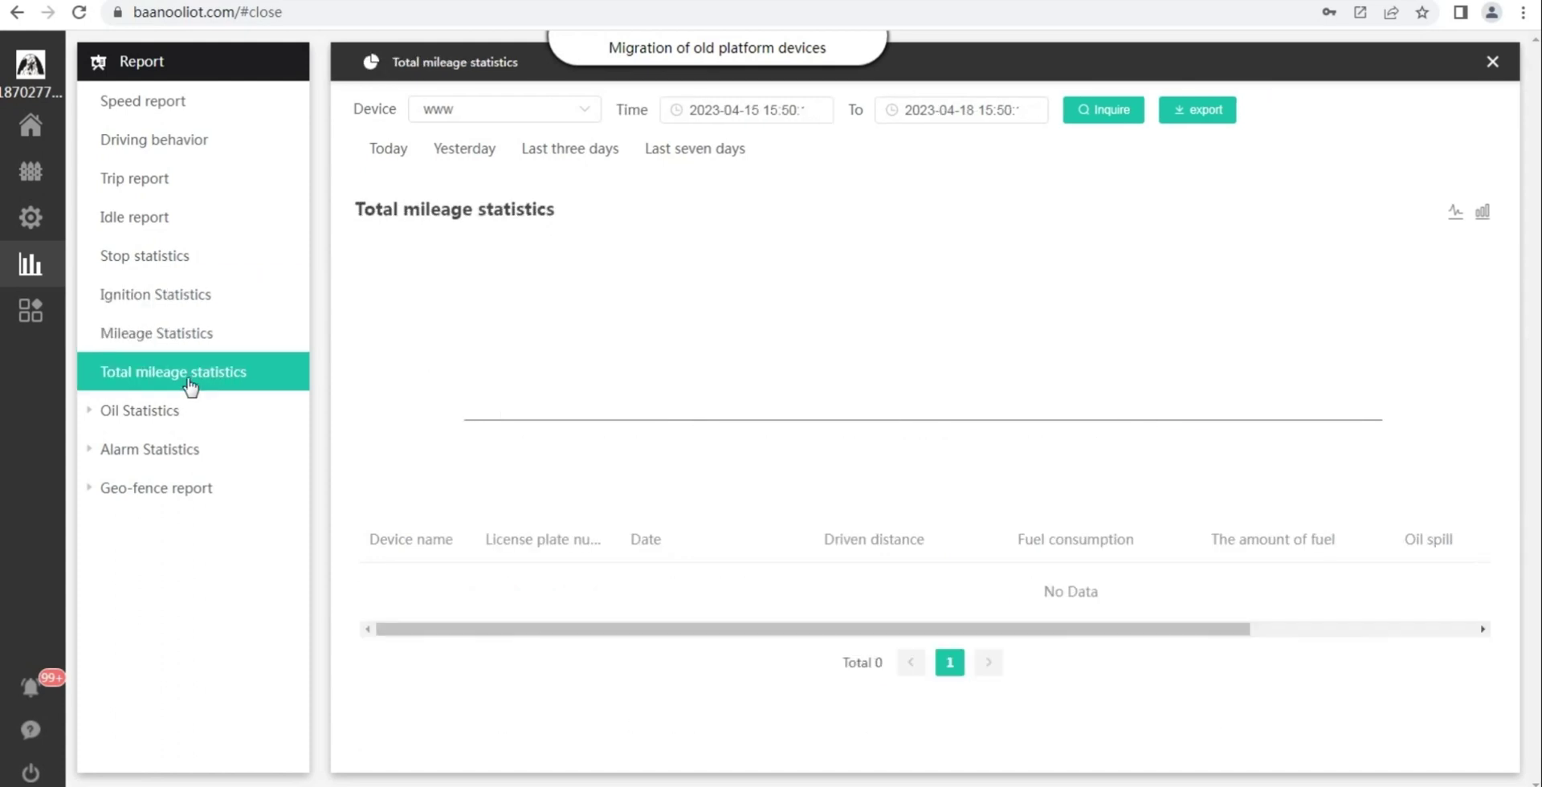
# Expand the Oil Statistics, Alarm Statistics and Geo-fence report lists
pyautogui.click(170, 415)
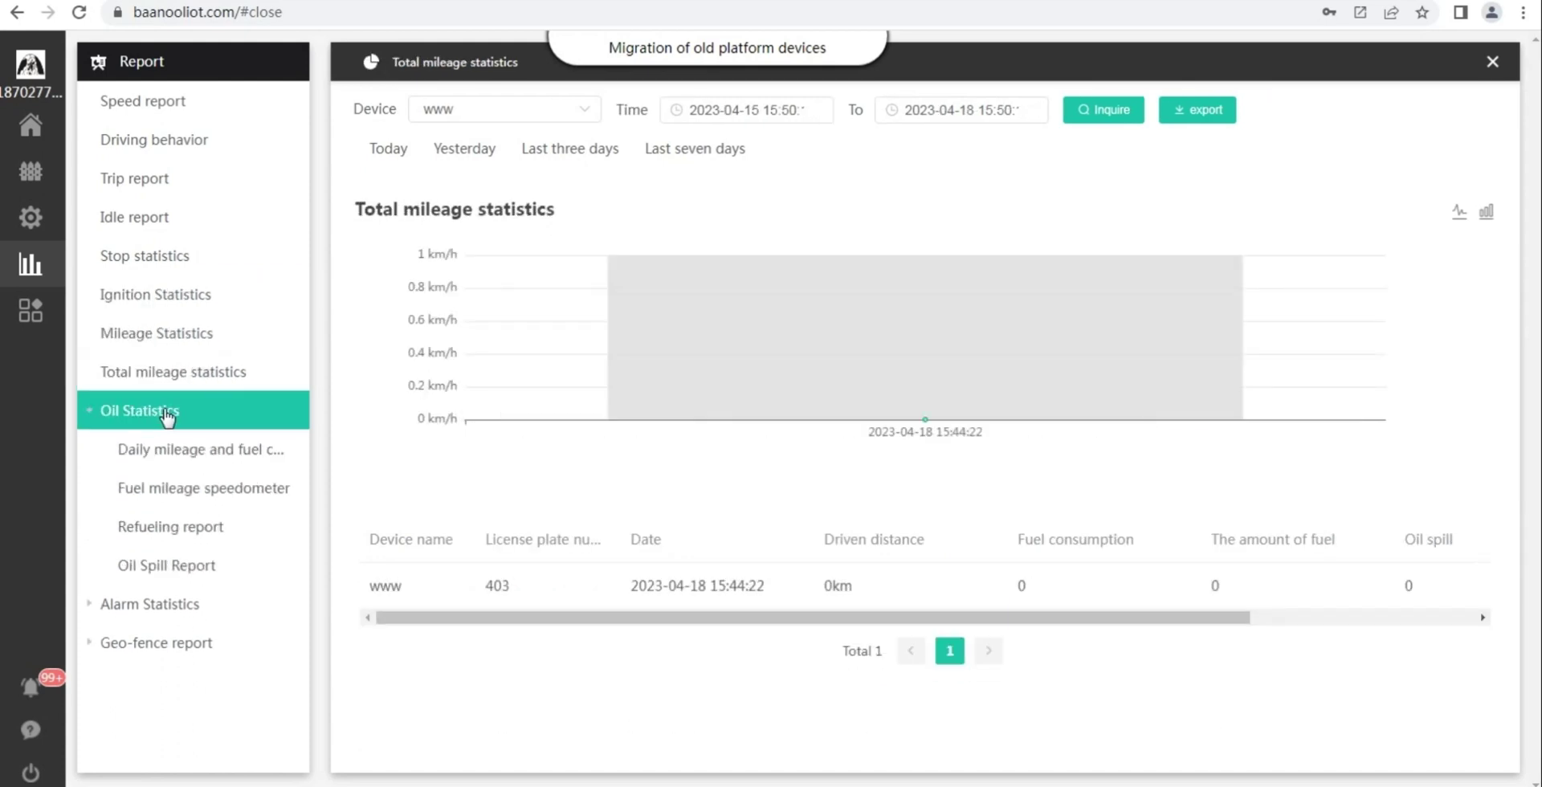
pyautogui.click(171, 607)
pyautogui.scroll(-5, 193, 562)
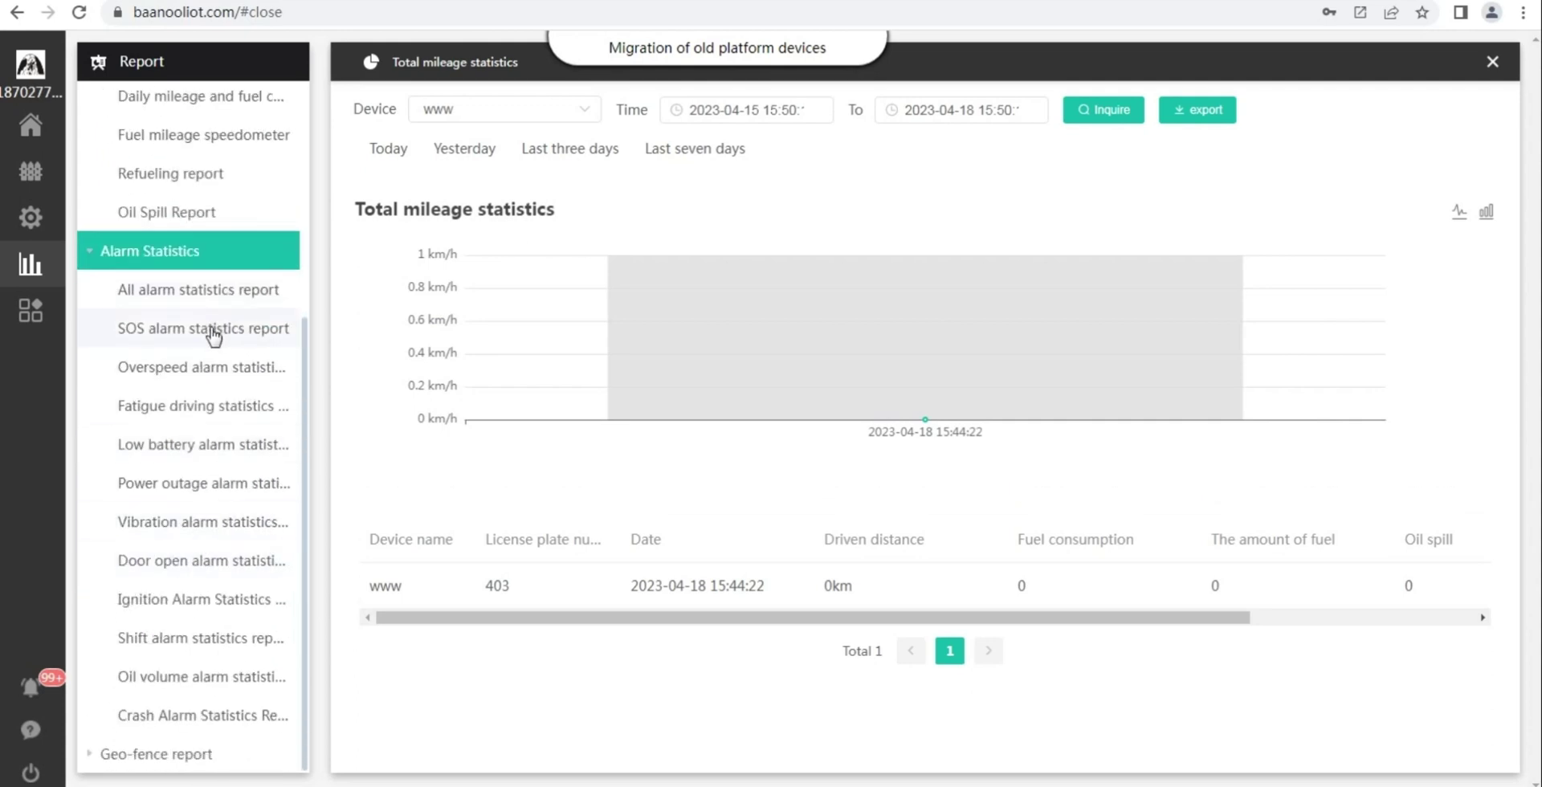
pyautogui.click(201, 753)
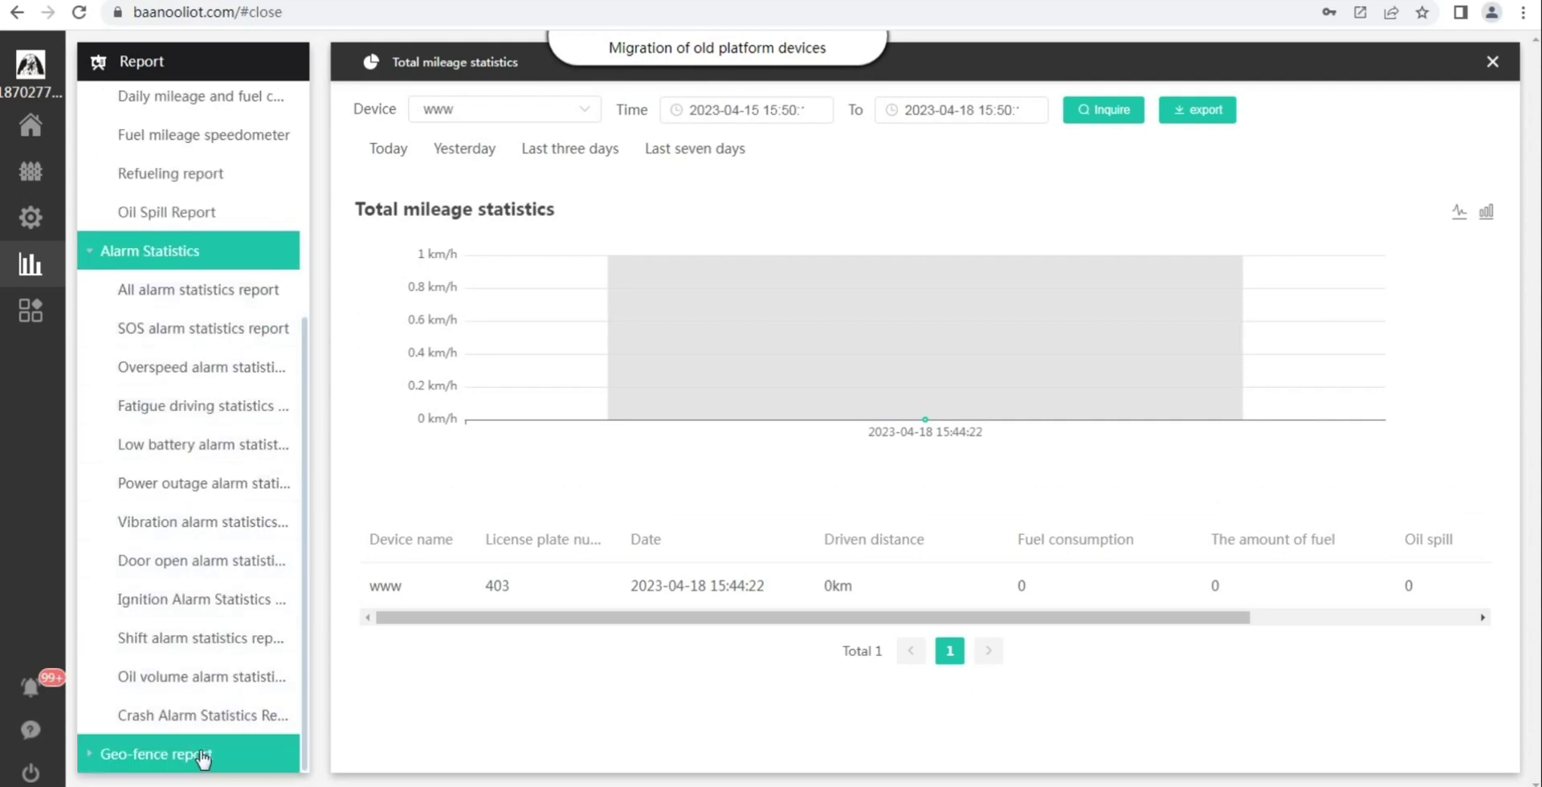
pyautogui.scroll(-2, 209, 683)
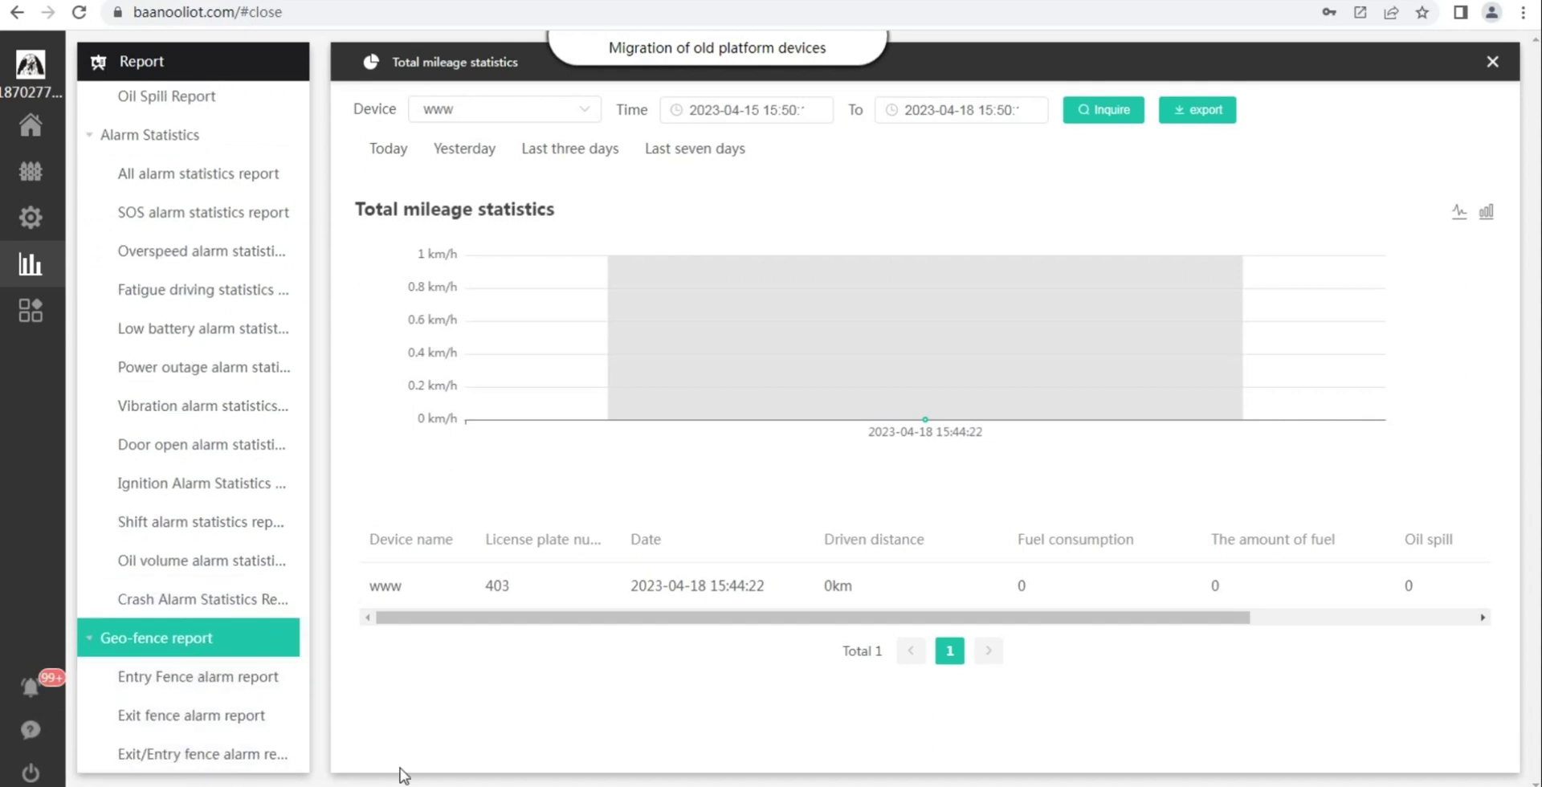